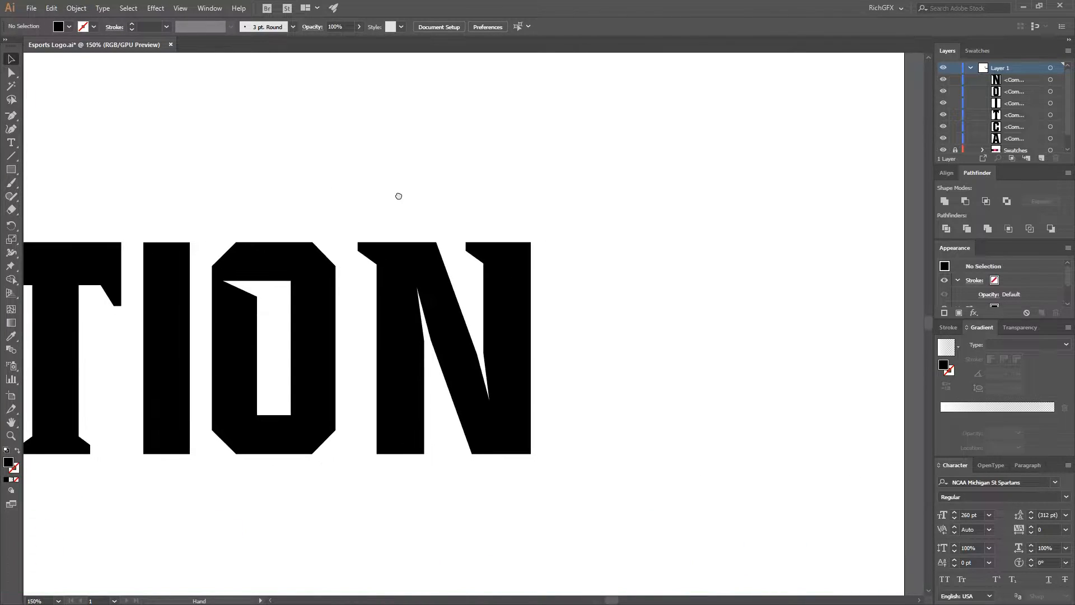
Reflect the last letter N across the vertical axis.
left_click(489, 351)
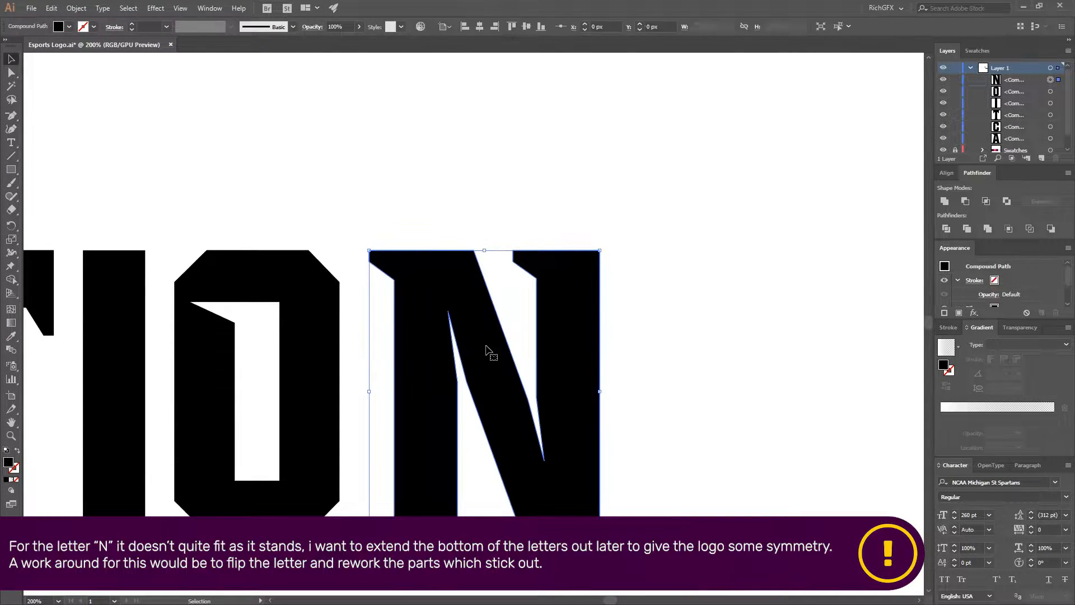
left_click(77, 8)
mouse_move(97, 21)
left_click(287, 65)
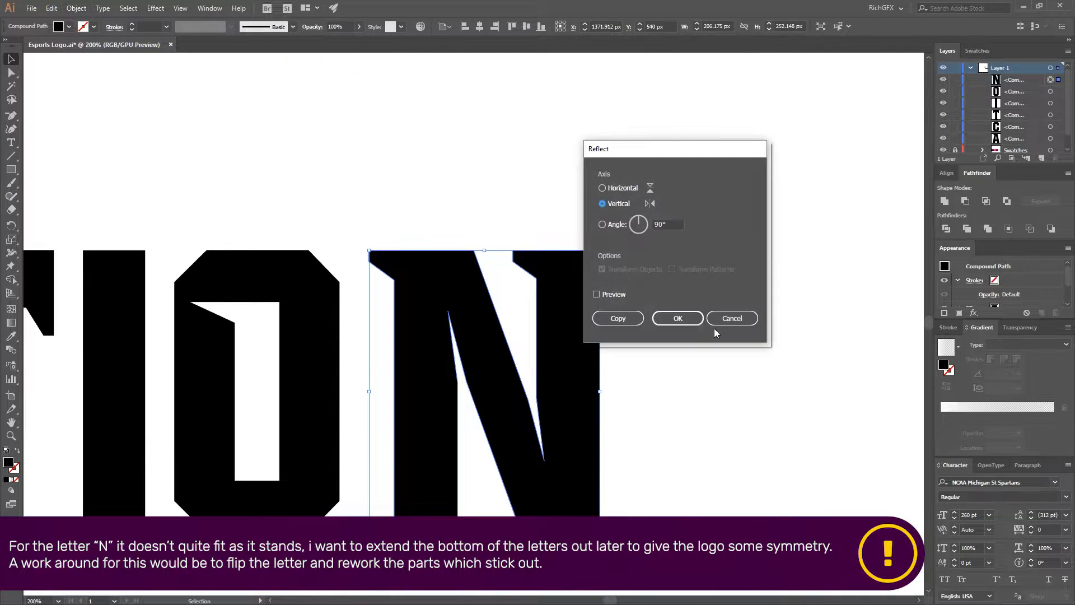
left_click(679, 316)
left_click(676, 316)
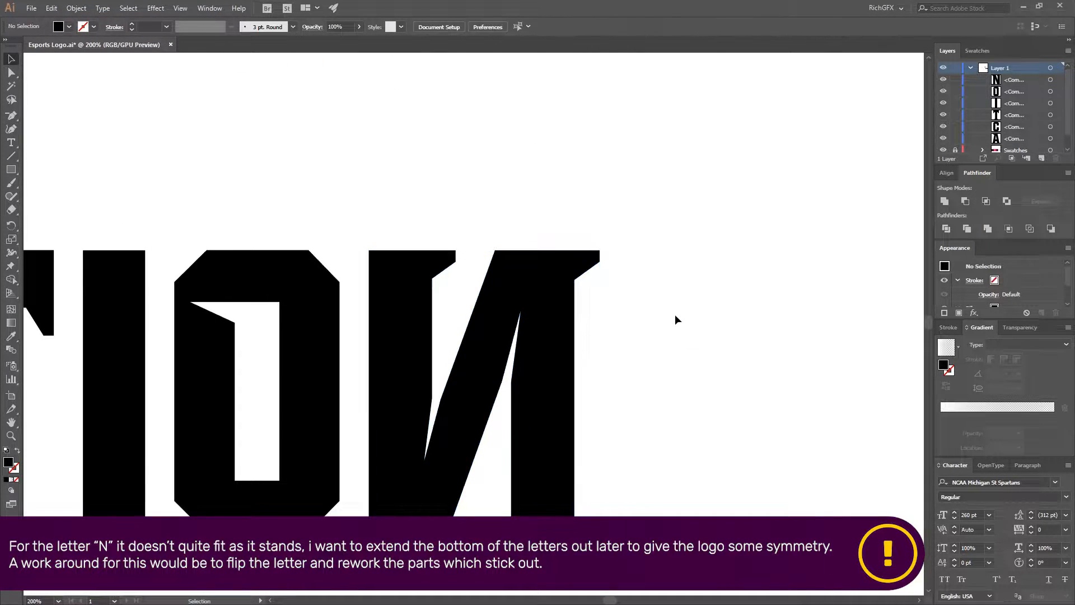
Pull the inner top serif corner of the N's left stem flush with the stem and remove the redundant anchor point.
key("a")
left_click(456, 251)
left_click_drag(456, 253, 433, 252)
key("p")
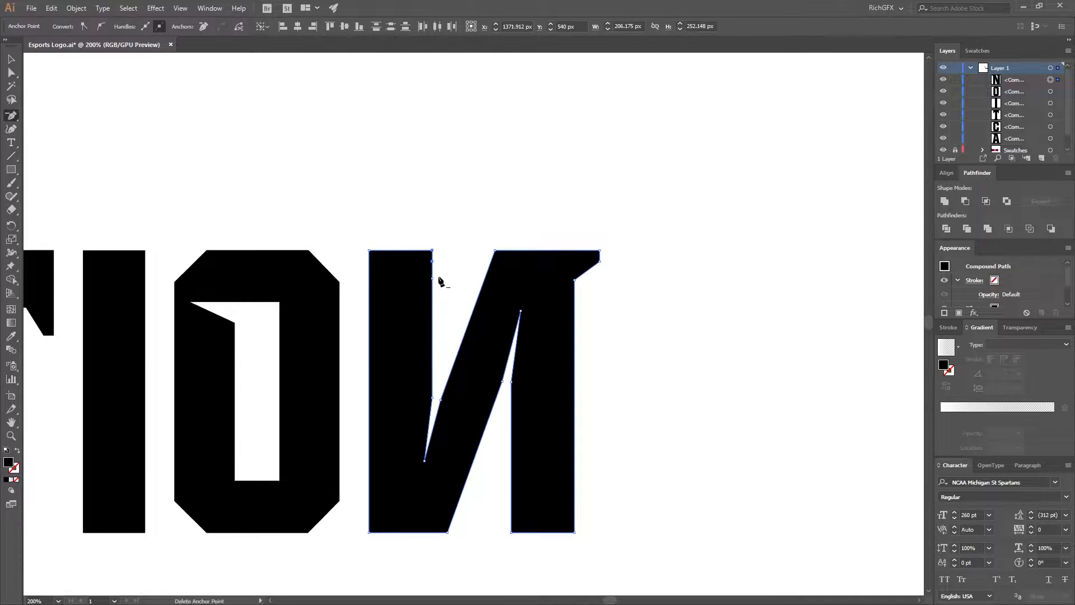
left_click(12, 72)
left_click(353, 150)
Extend the N's upper right corner outward by 20 px and delete the extra anchor below it to form a spike.
left_click(601, 253)
key("shift+Right")
key("shift+Right")
key("p")
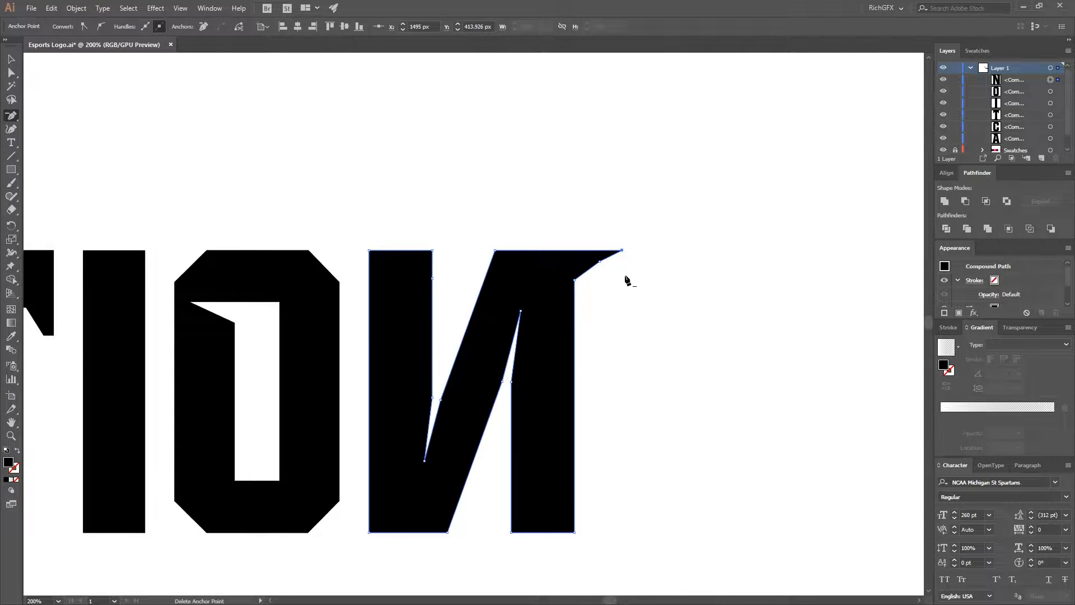
left_click(599, 262)
left_click(12, 72)
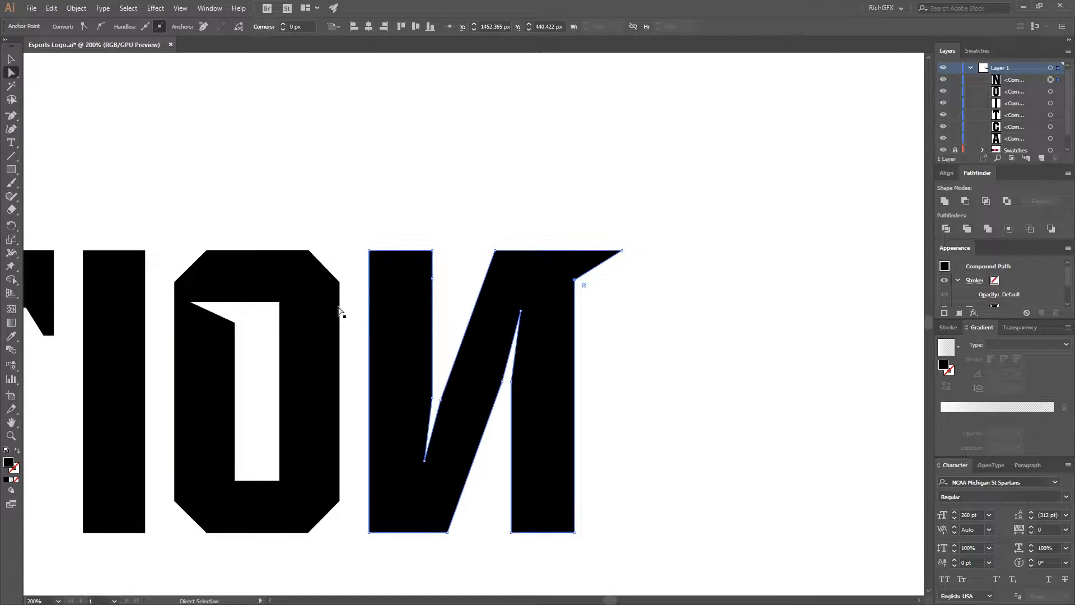
Add an anchor near the top of the N's left edge and move its upper left corner outward by 20 px.
key("p")
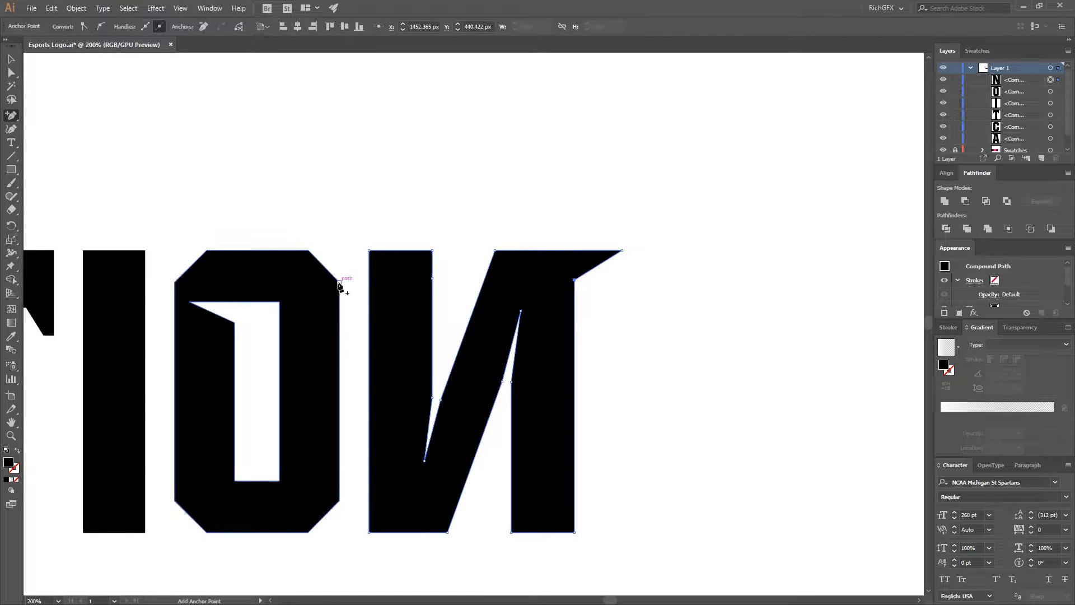
key("a")
left_click(369, 250)
key("shift+Left")
key("shift+Left")
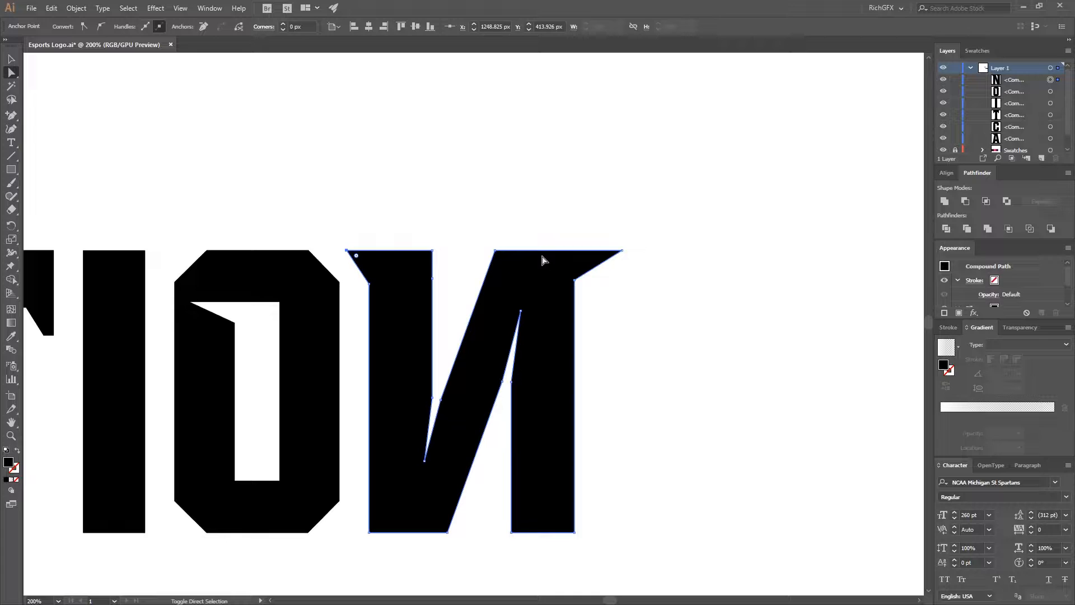
left_click(504, 177)
Scale the first letter A and the last letter N up together to about 312 px high.
scroll(482, 317, "down", 3)
left_click_drag(537, 357, 656, 347)
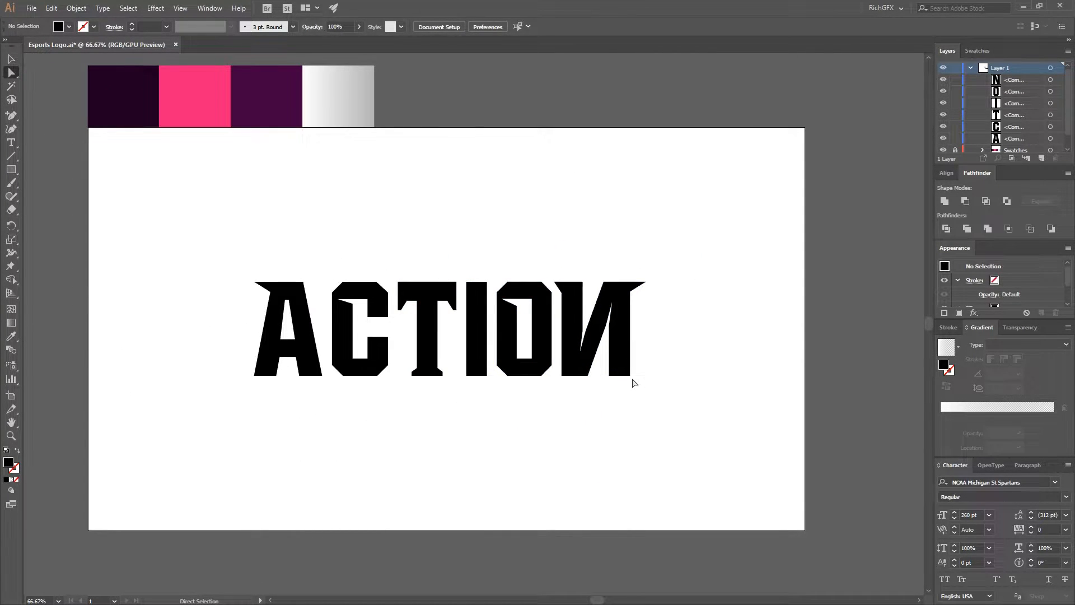
left_click(11, 59)
left_click(619, 358)
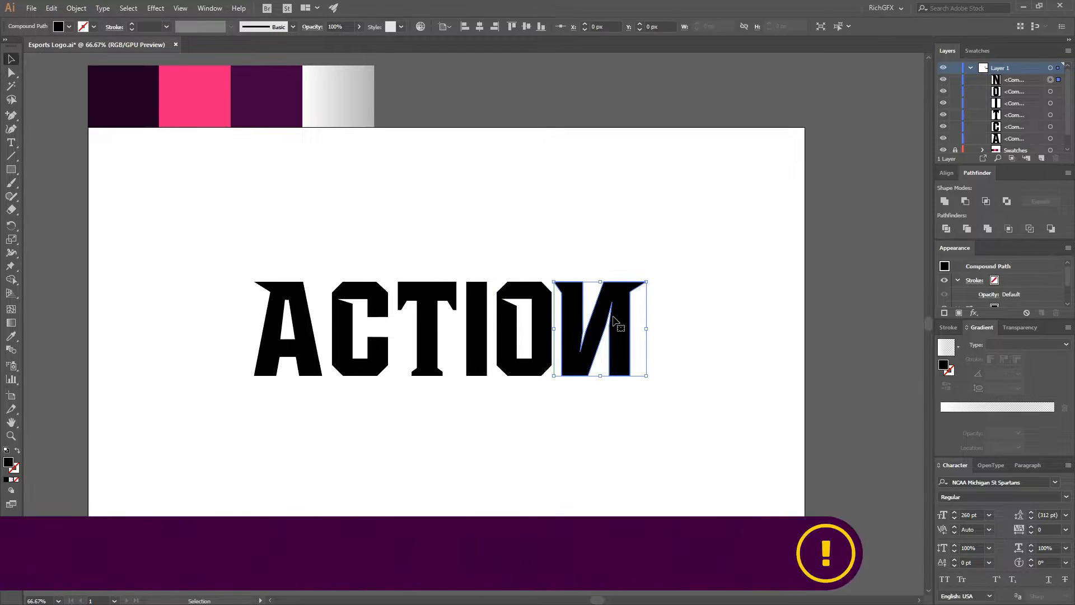
left_click(289, 337, "shift")
left_click_drag(647, 281, 694, 263)
Position the enlarged N beside the O and the enlarged A beside the C, with their tops level with the other letters.
left_click_drag(596, 318, 605, 329)
left_click(588, 420)
left_click_drag(607, 375, 577, 329)
left_click_drag(270, 340, 306, 334)
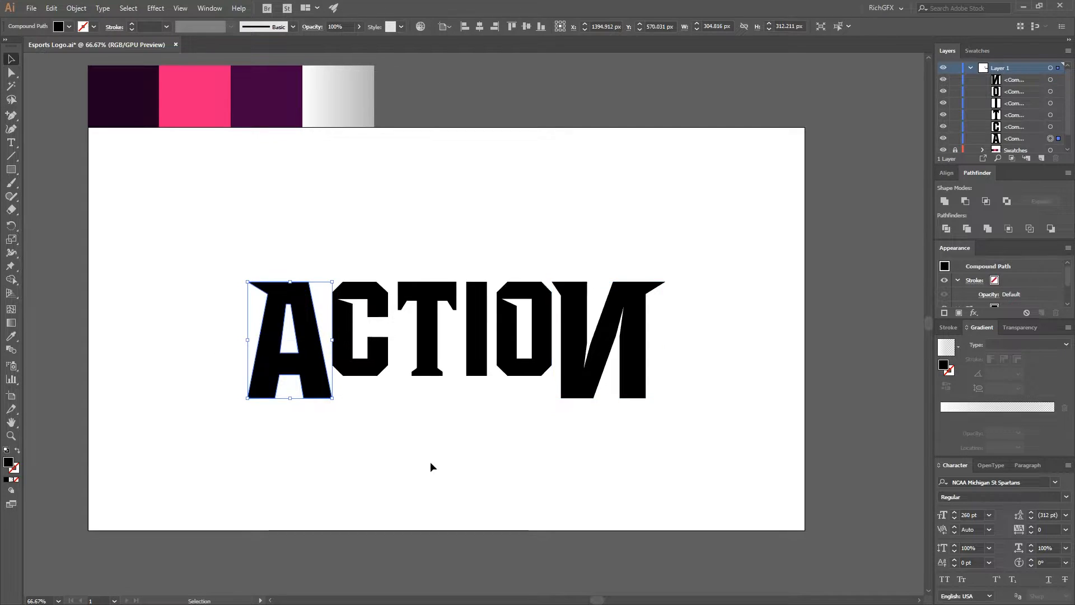
left_click(437, 461)
Move the outer bottom corner anchors of the A and the N down together by 50 px.
left_click(11, 72)
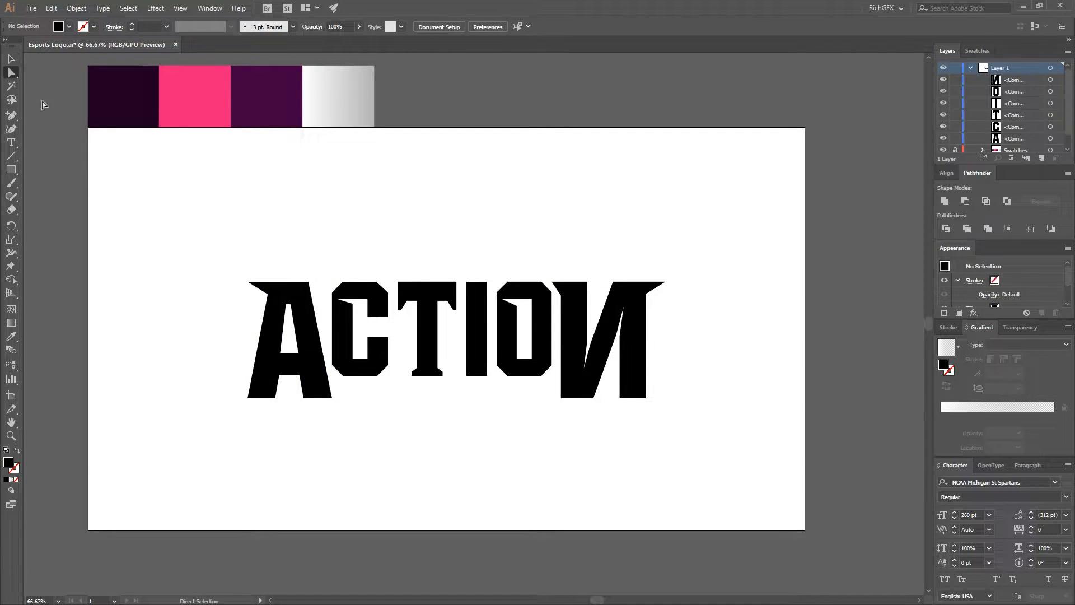
left_click(248, 397)
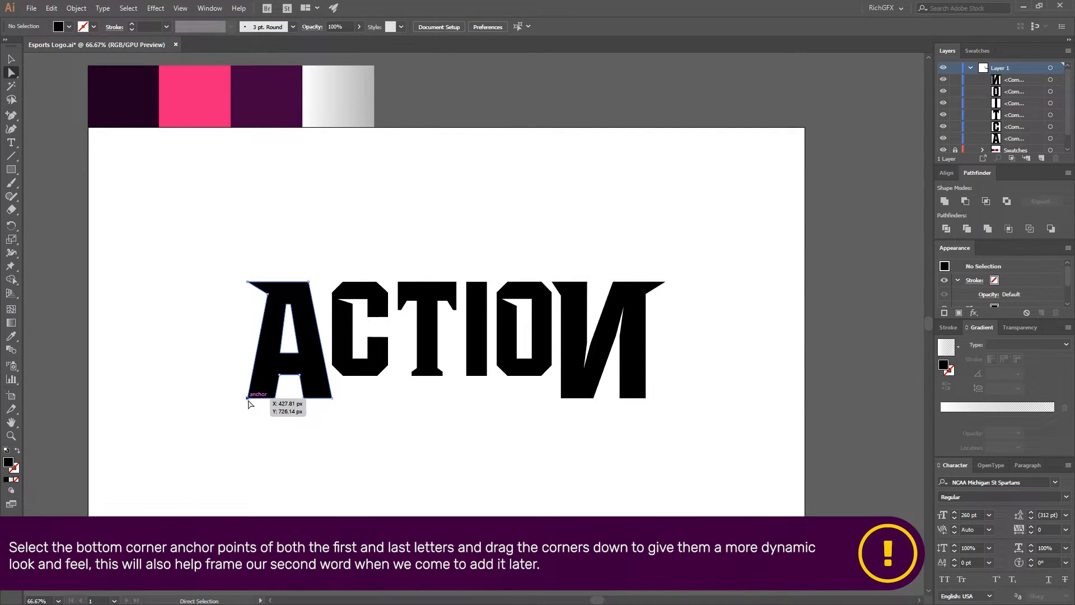
left_click(647, 399, "shift")
key("shift+Down")
key("shift+Down")
key("shift+Down")
key("shift+Down")
key("shift+Down")
key("shift+Down")
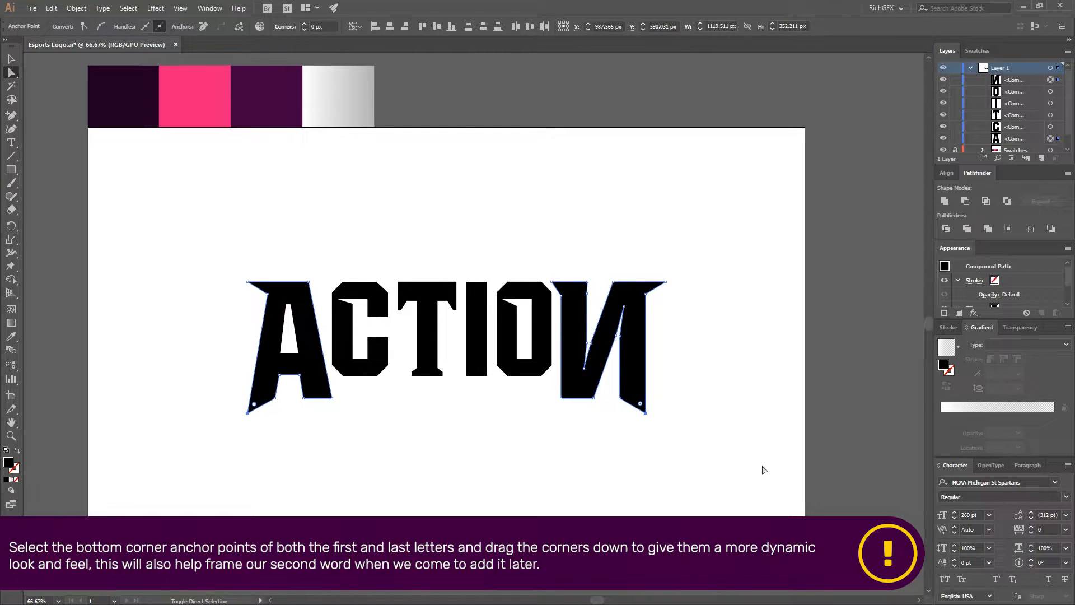
left_click(707, 418)
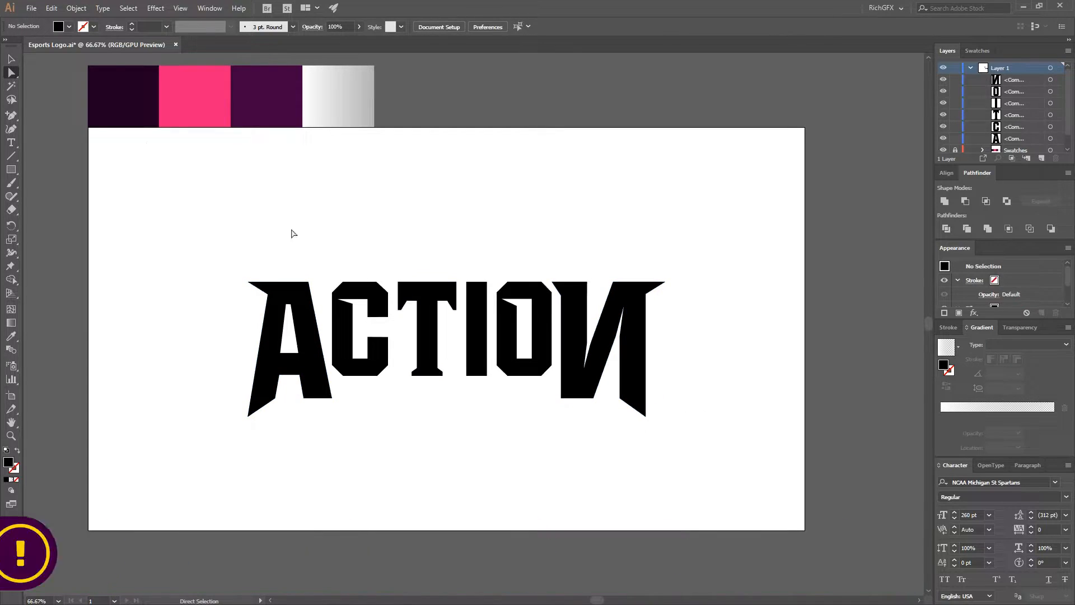
Group all the letters of ACTION.
left_click(11, 58)
left_click_drag(186, 214, 693, 459)
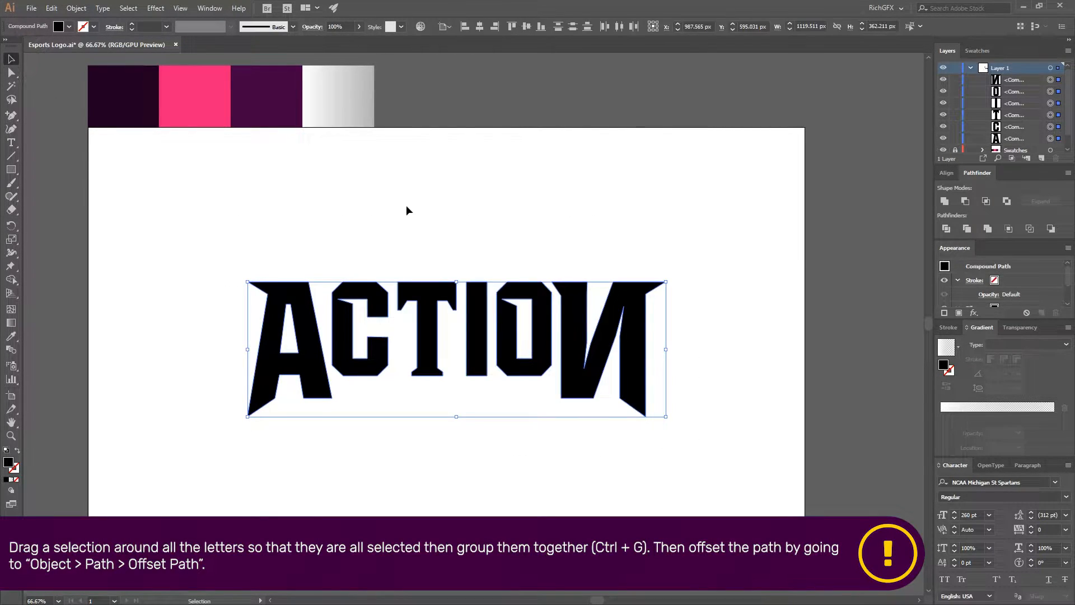
left_click(77, 8)
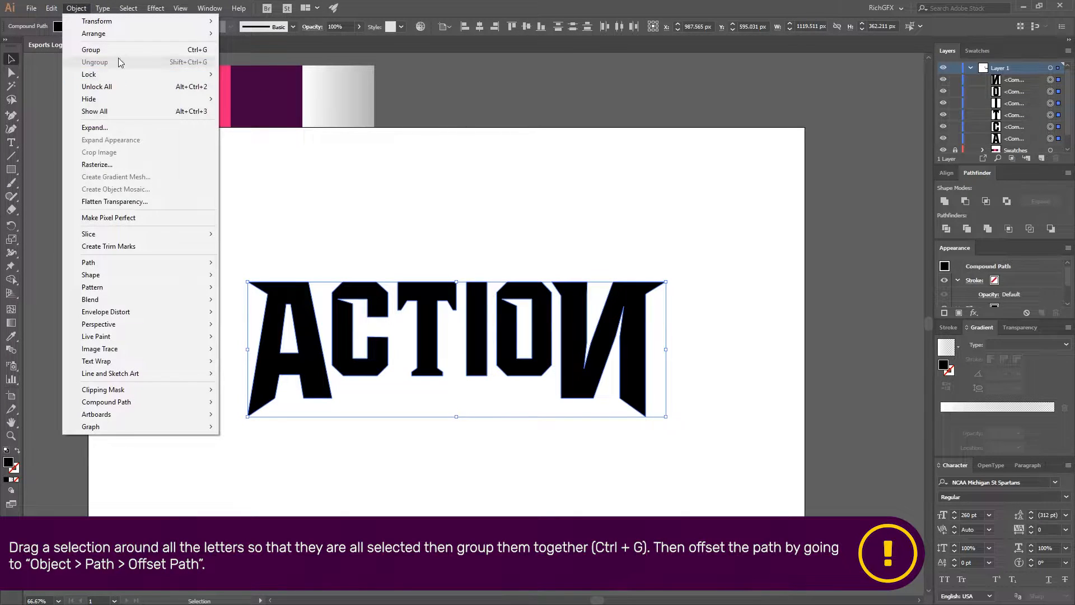
left_click(119, 51)
Offset the grouped letters' paths by 5 px with miter joins and a miter limit of 20, and fill the offset white.
left_click(76, 8)
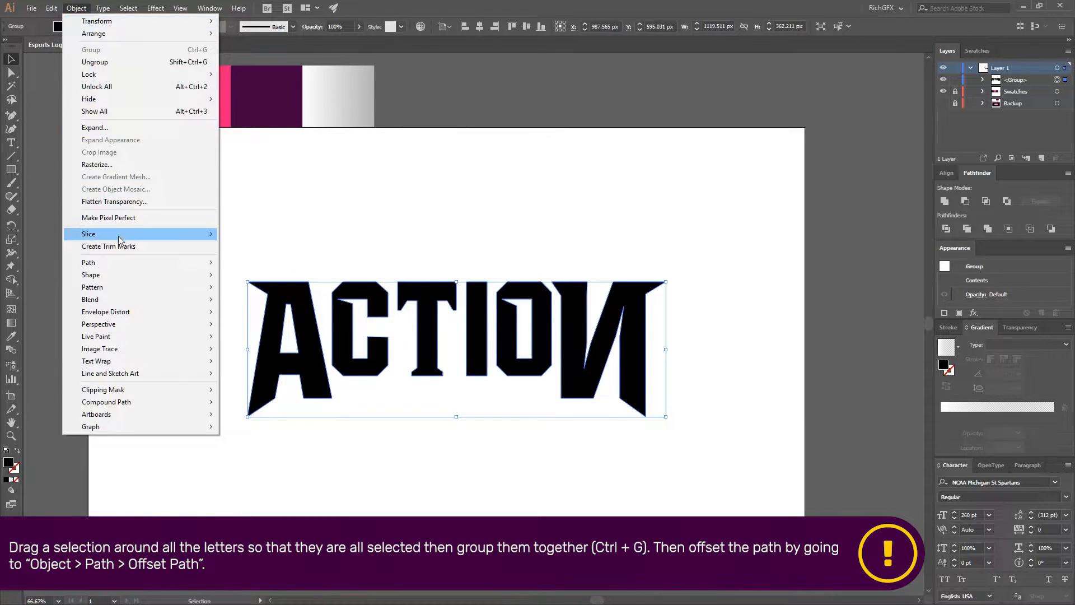
mouse_move(117, 262)
left_click(291, 302)
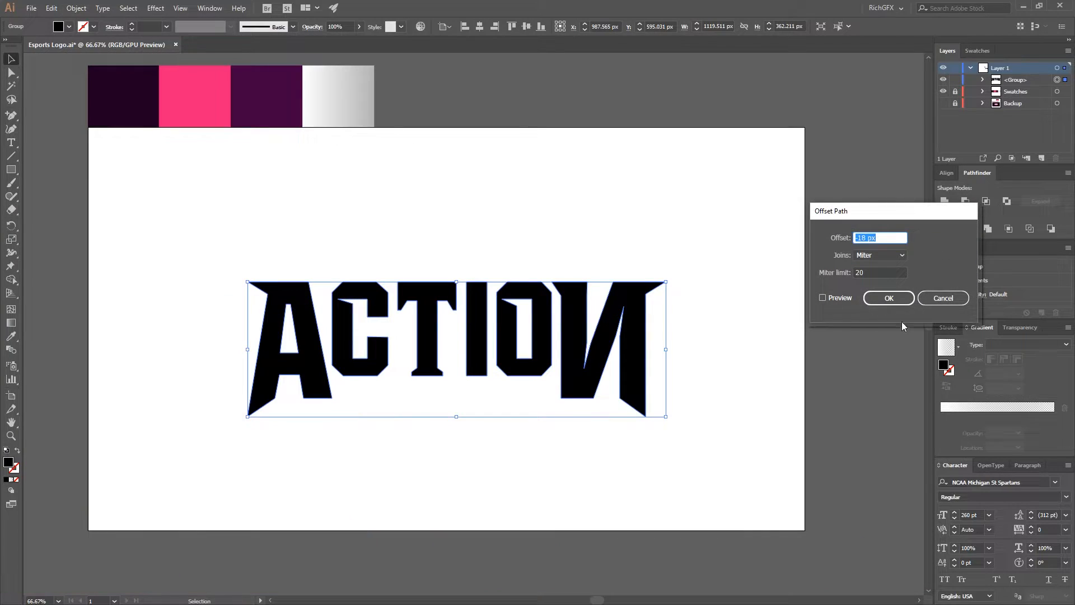
left_click(840, 297)
left_click(865, 238)
key("shift+Up")
key("shift+Up")
key("shift+Up")
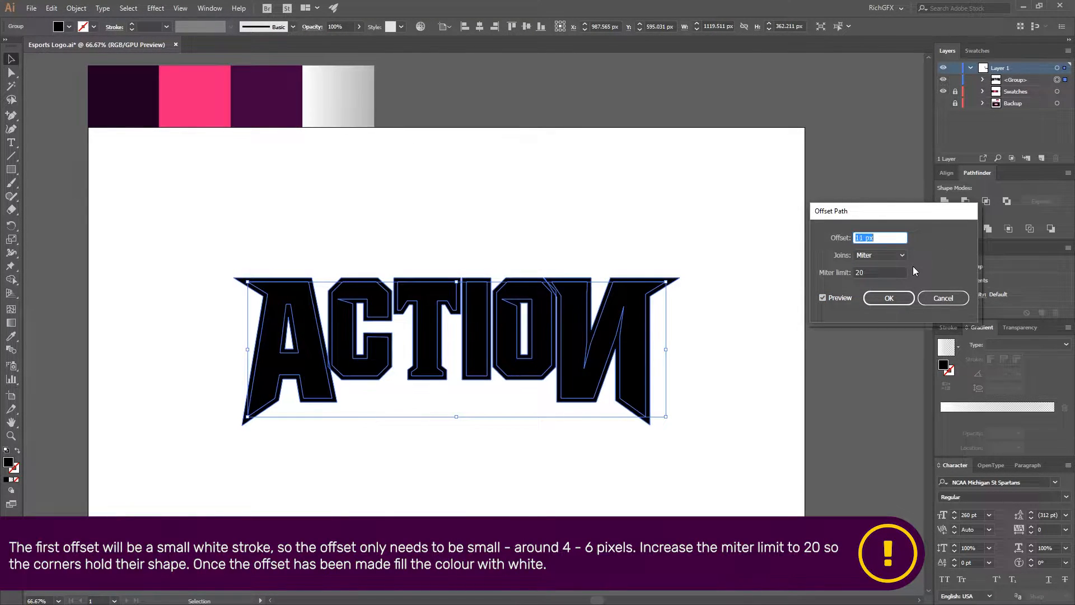
key("Down")
key("Down")
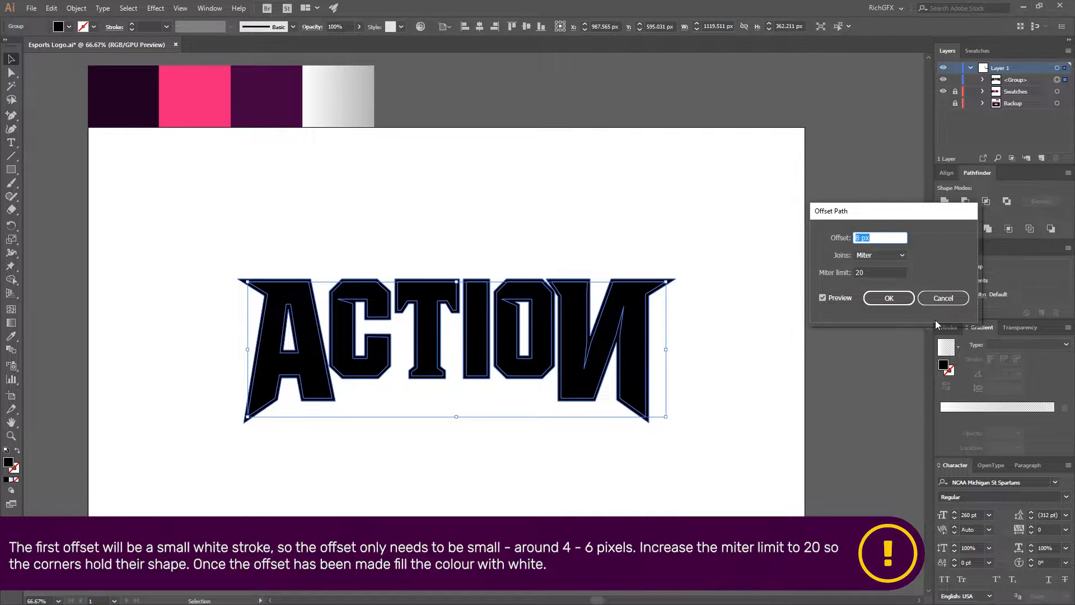
key("Down")
key("Down")
key("Down")
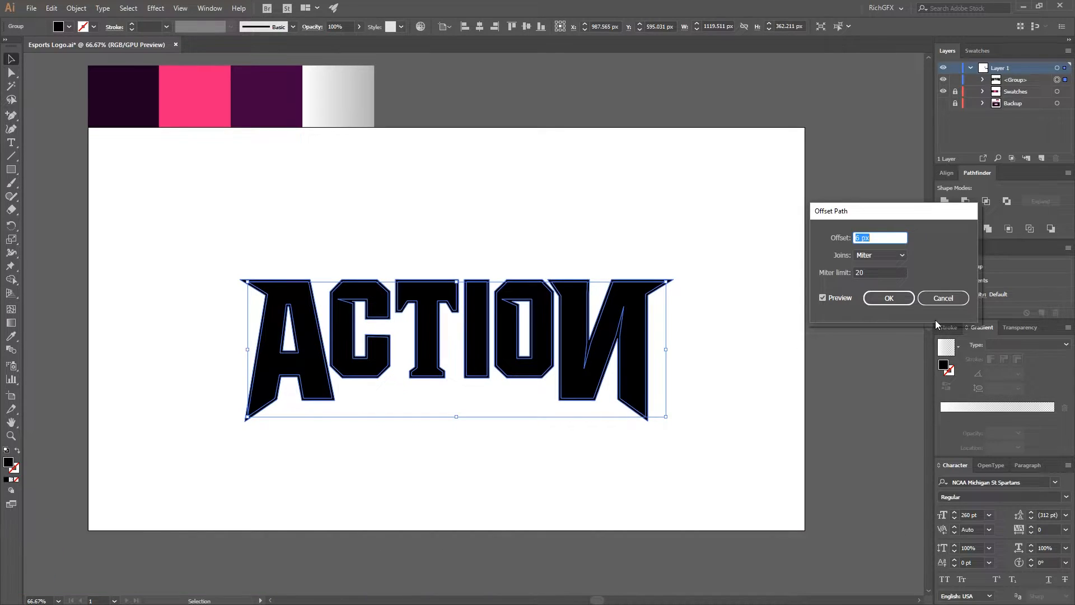
left_click(896, 301)
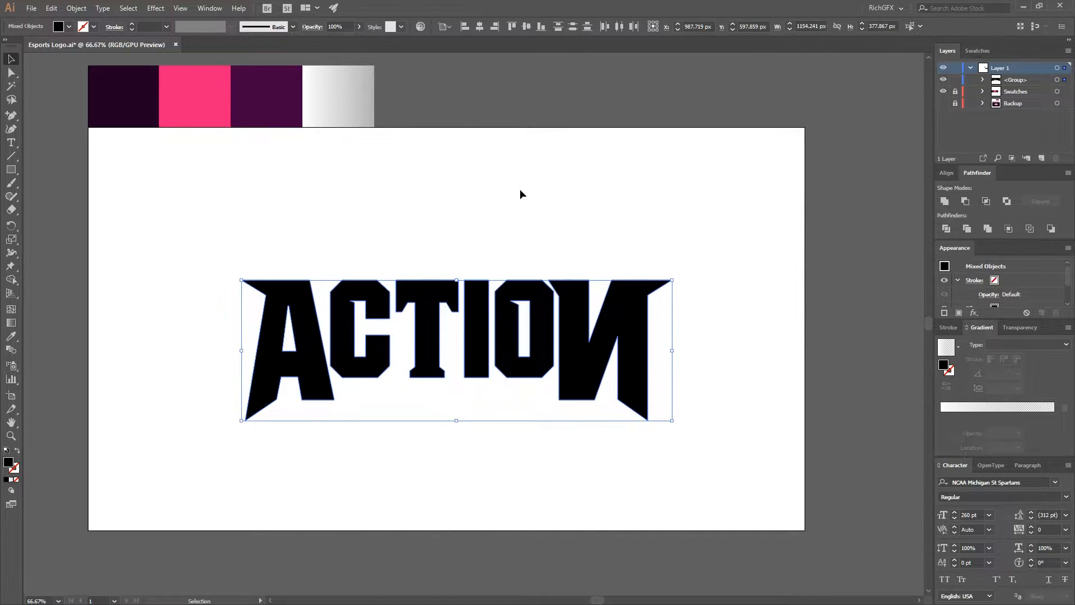
left_click(69, 28)
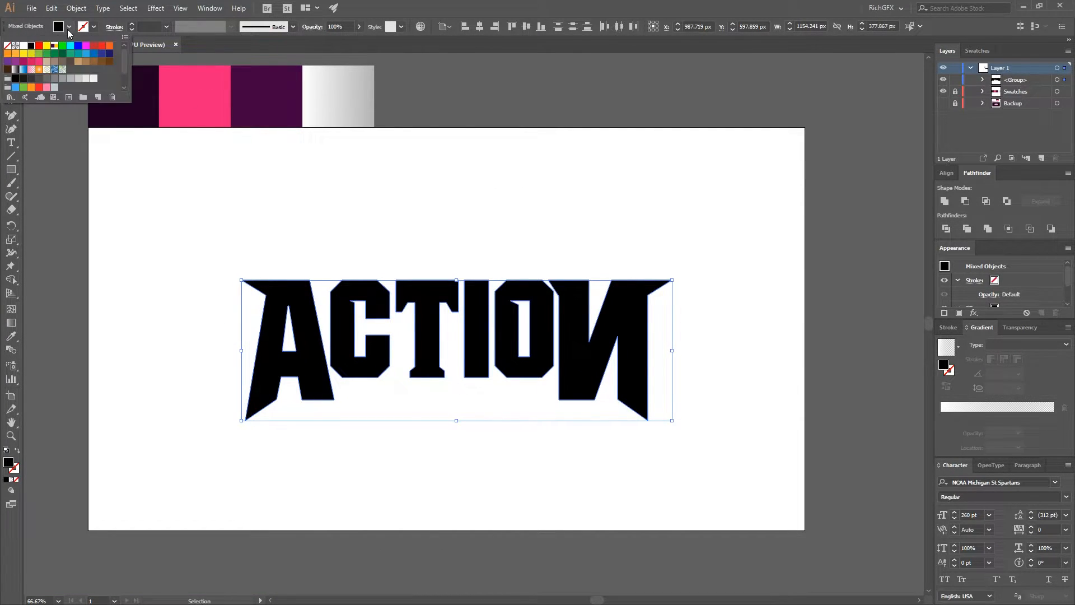
left_click(26, 47)
Offset the white outline by 10 px with a miter limit of 20 and fill the new offset with the pink swatch colour.
left_click(76, 8)
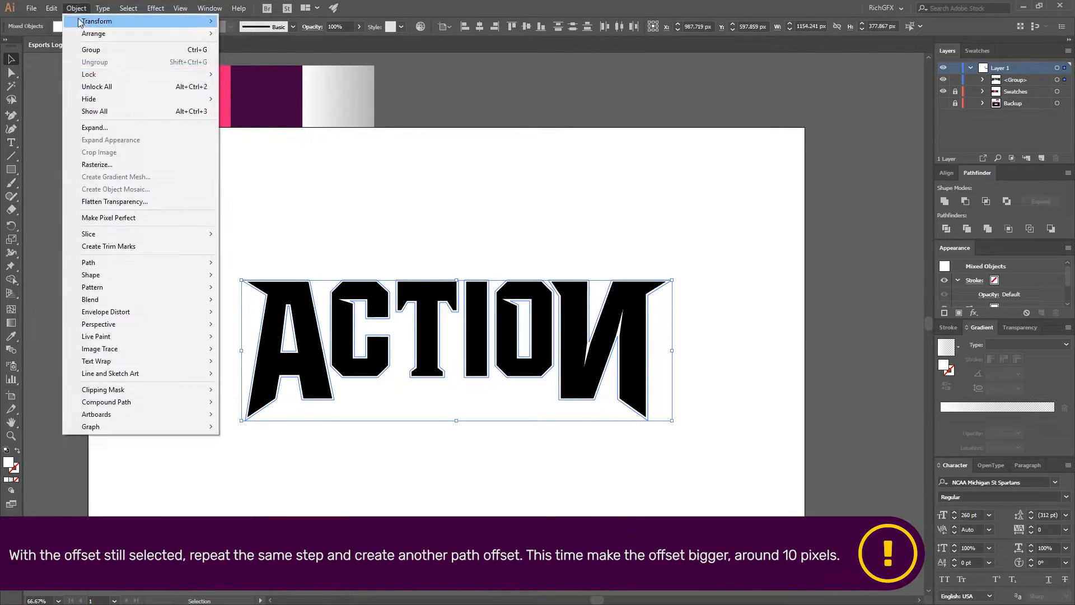
mouse_move(140, 263)
left_click(291, 313)
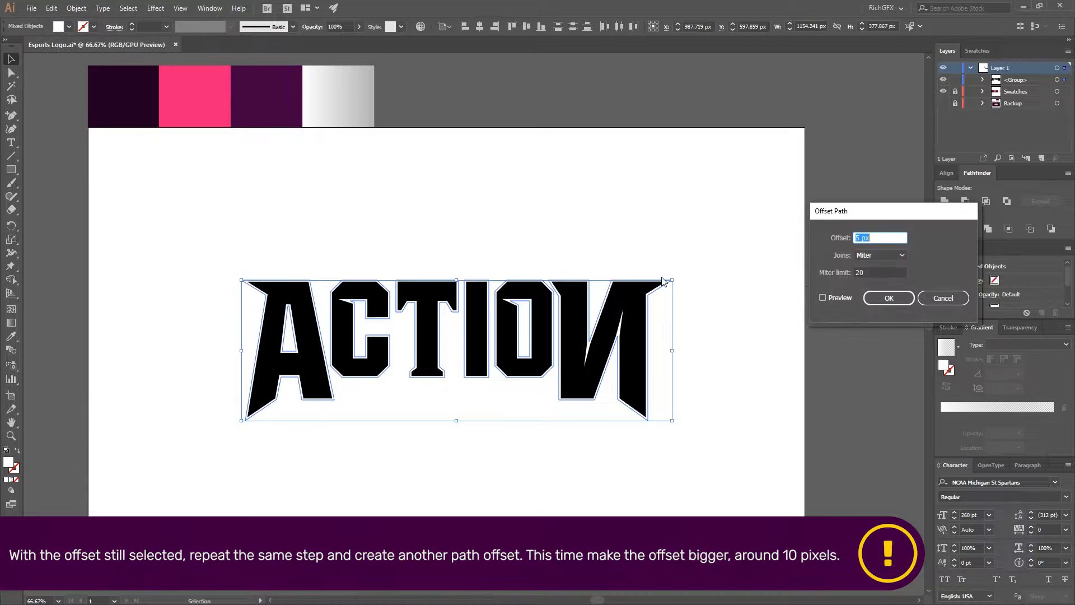
left_click(838, 297)
double_click(859, 236)
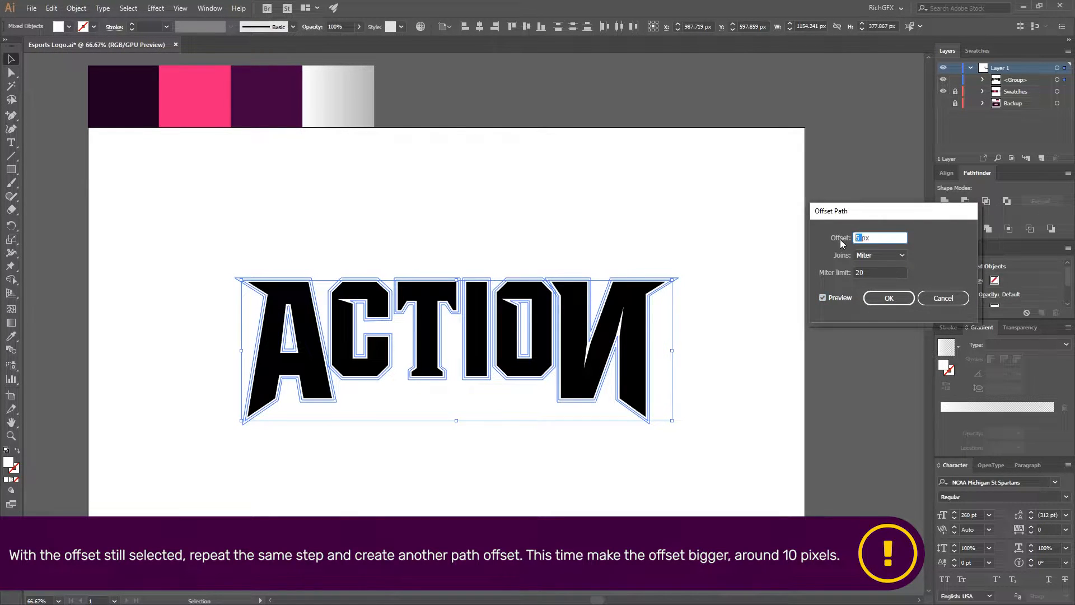
left_click(896, 272)
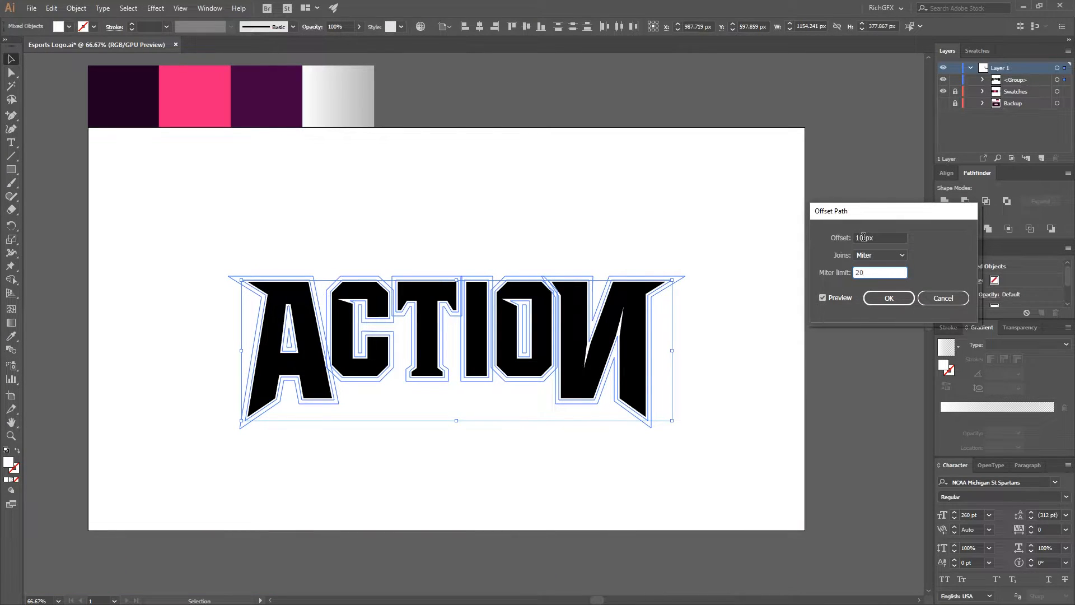
left_click(895, 301)
key("i")
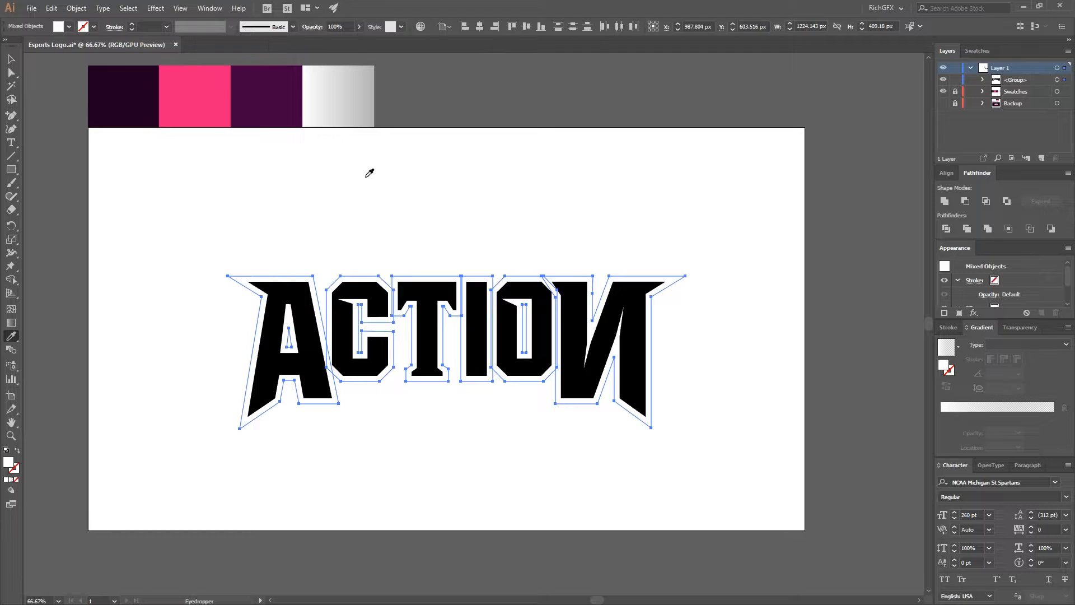
left_click(206, 95)
left_click(11, 60)
Offset the pink outline by 20 px with a miter limit of 20 and fill the new offset with the purple of the third swatch.
left_click(76, 9)
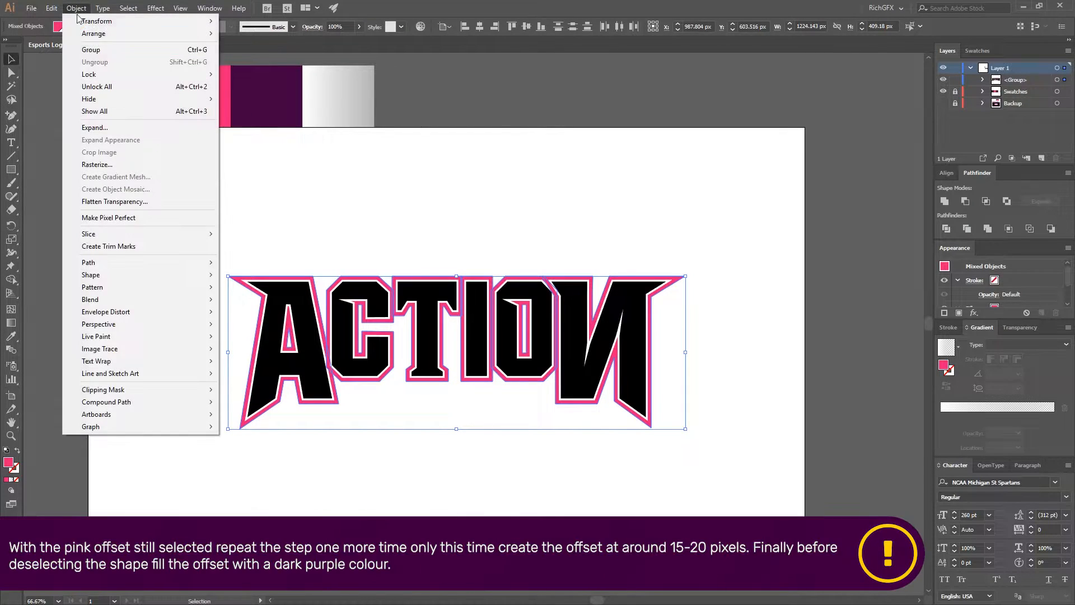
mouse_move(140, 262)
left_click(314, 299)
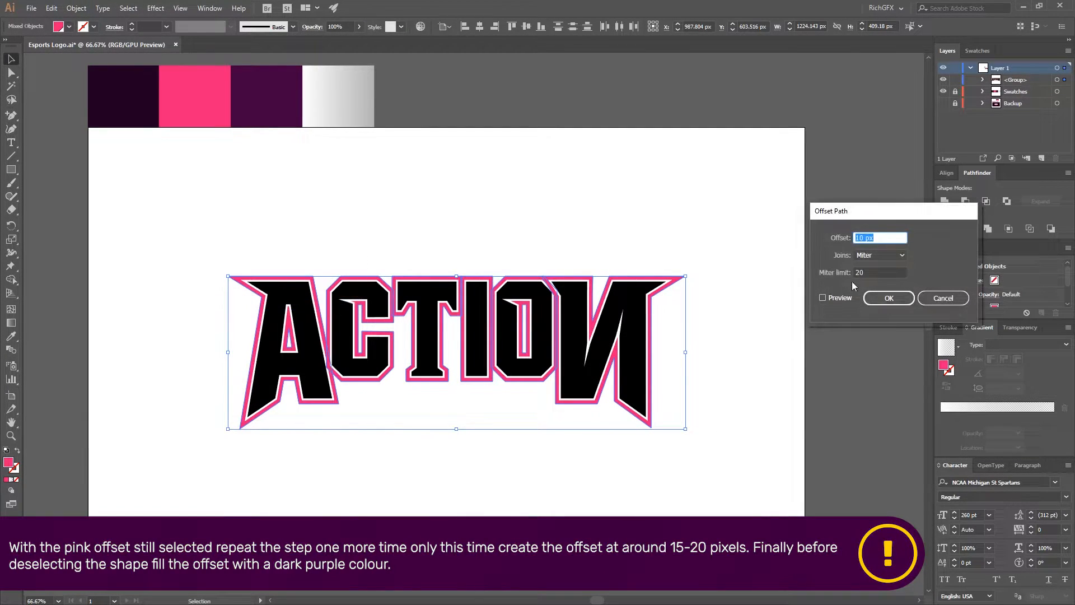
left_click(863, 238)
type("20")
left_click(890, 269)
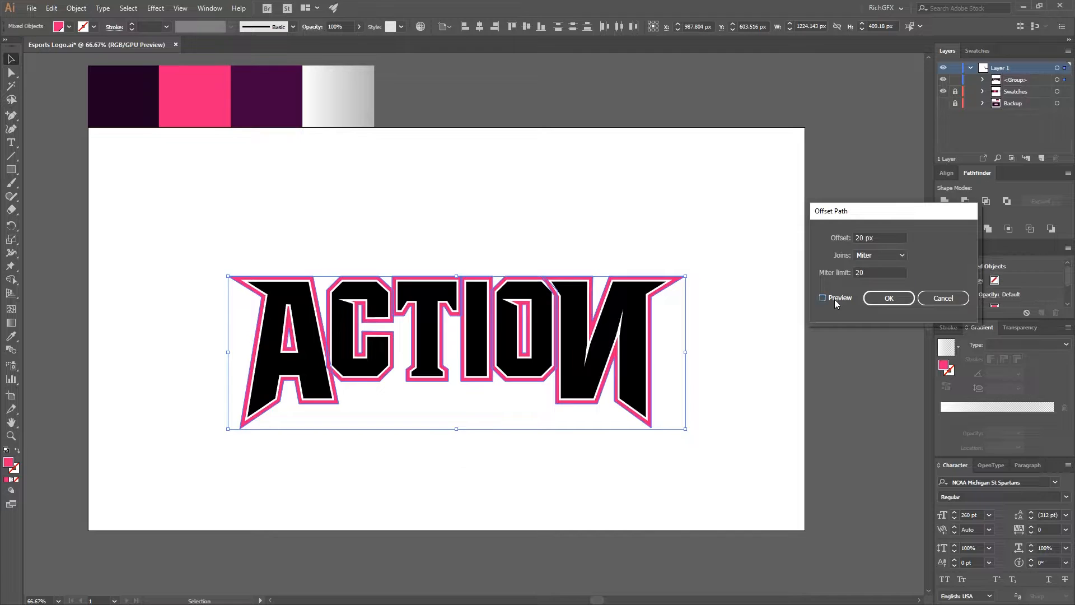
left_click(835, 298)
left_click(889, 297)
key("i")
left_click(284, 93)
left_click(11, 60)
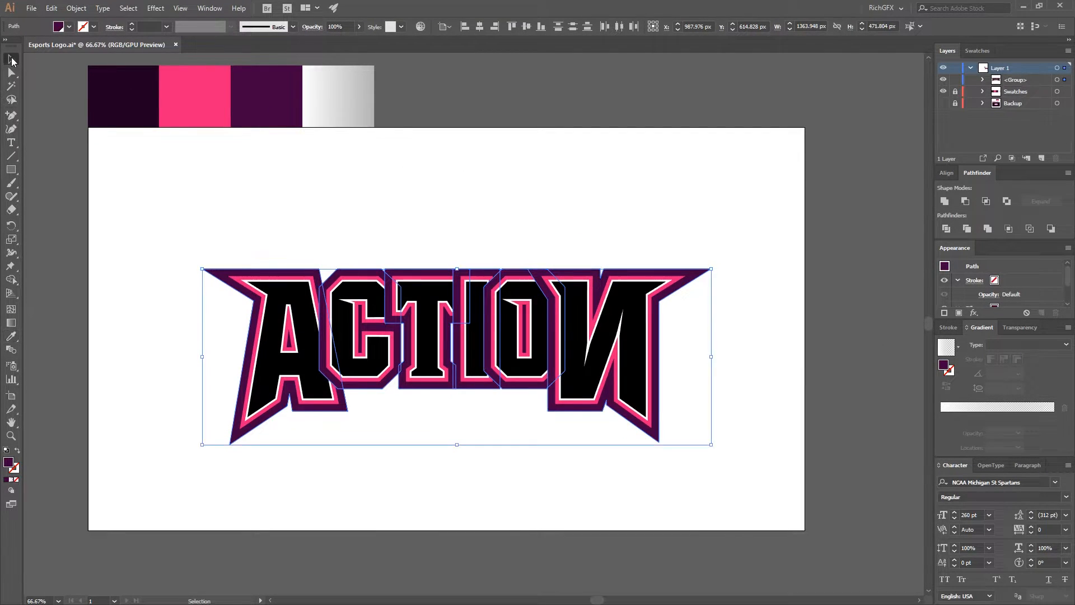
left_click(615, 195)
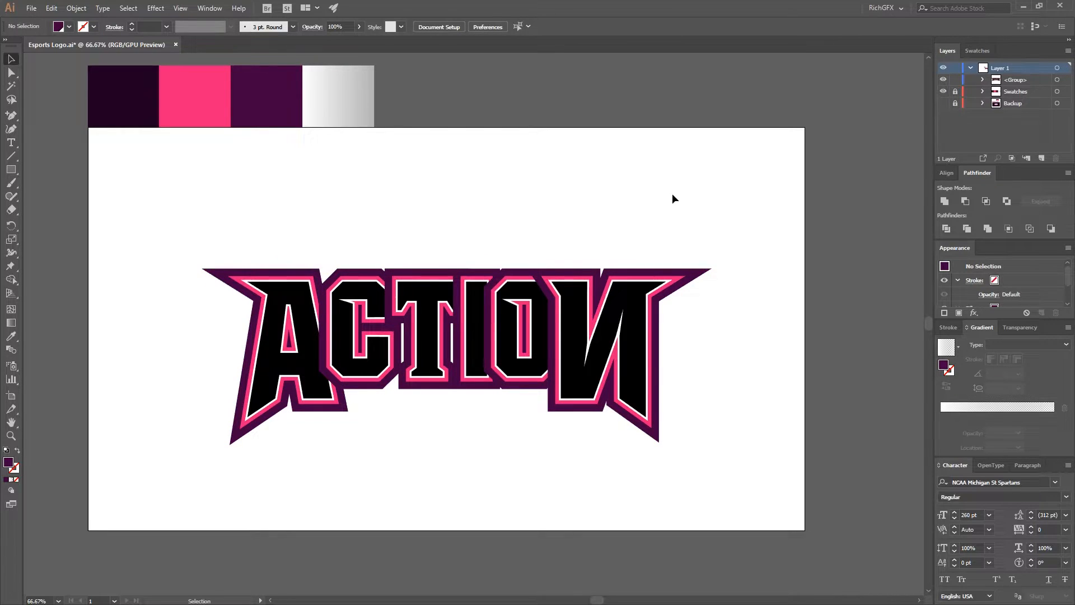
Ungroup the lettering and its offset outlines into separate shapes.
left_click(636, 342)
left_click(76, 8)
left_click(119, 60)
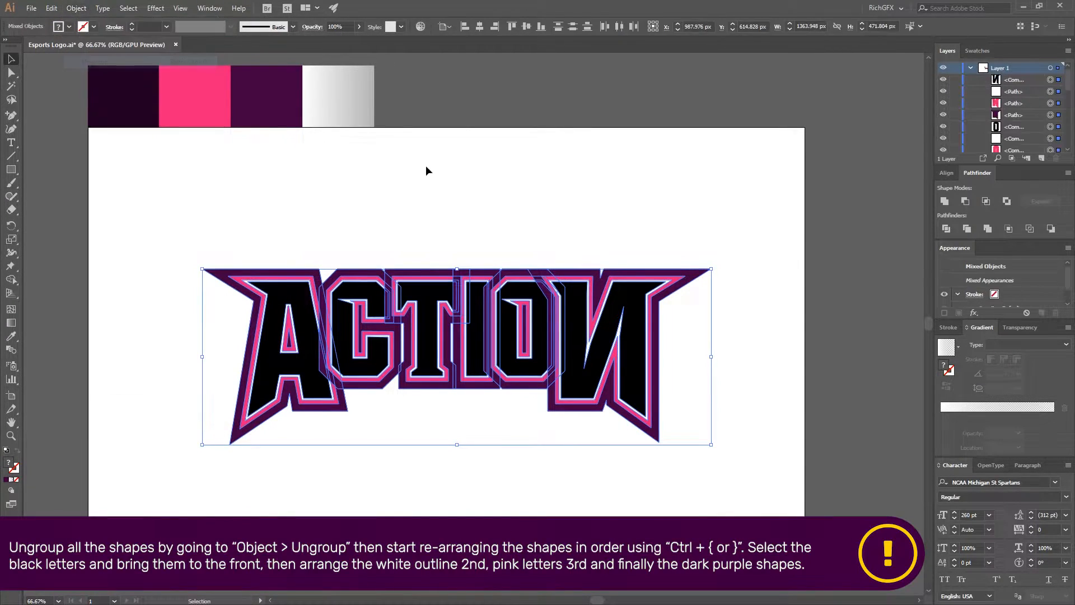
Select the purple outline of every letter in ACTION and send these outlines to the back.
left_click(426, 171)
left_click(223, 280)
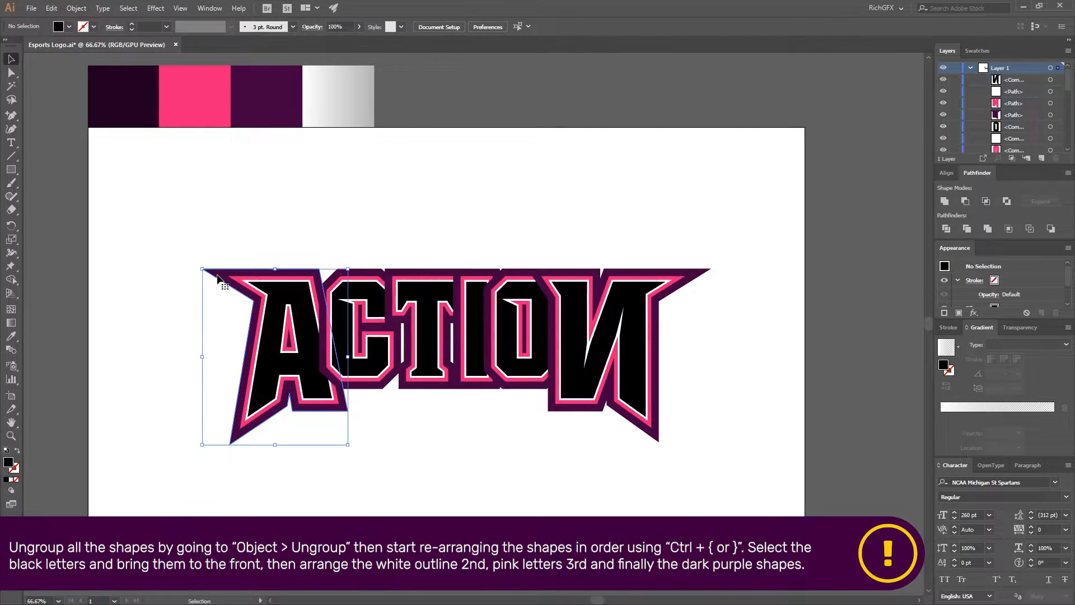
left_click(369, 275, "shift")
left_click(418, 278, "shift")
left_click(473, 277, "shift")
left_click(538, 275, "shift")
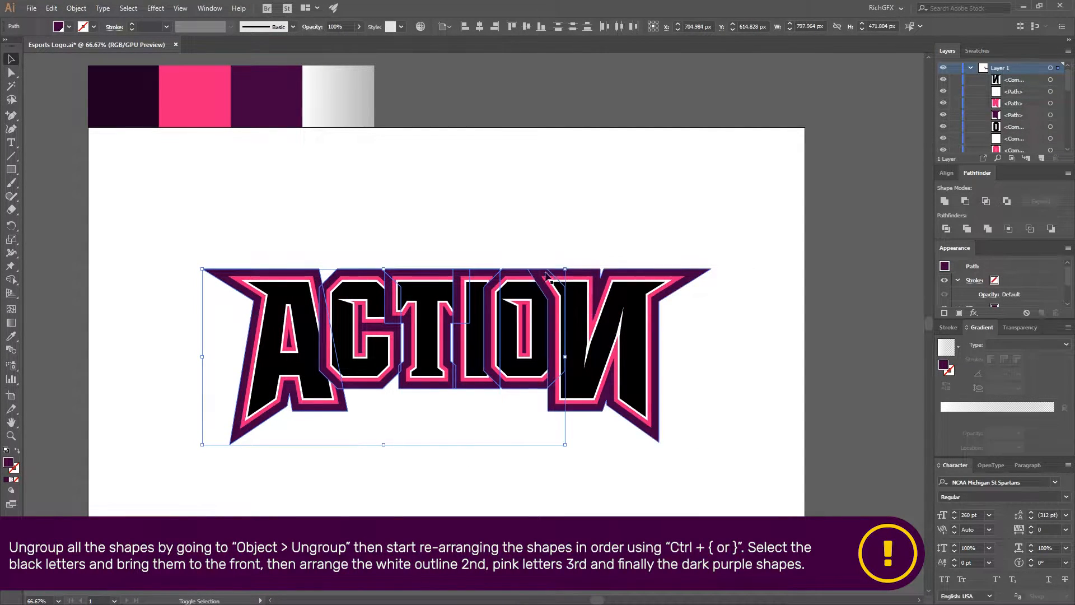
left_click(585, 275, "shift")
right_click(285, 269)
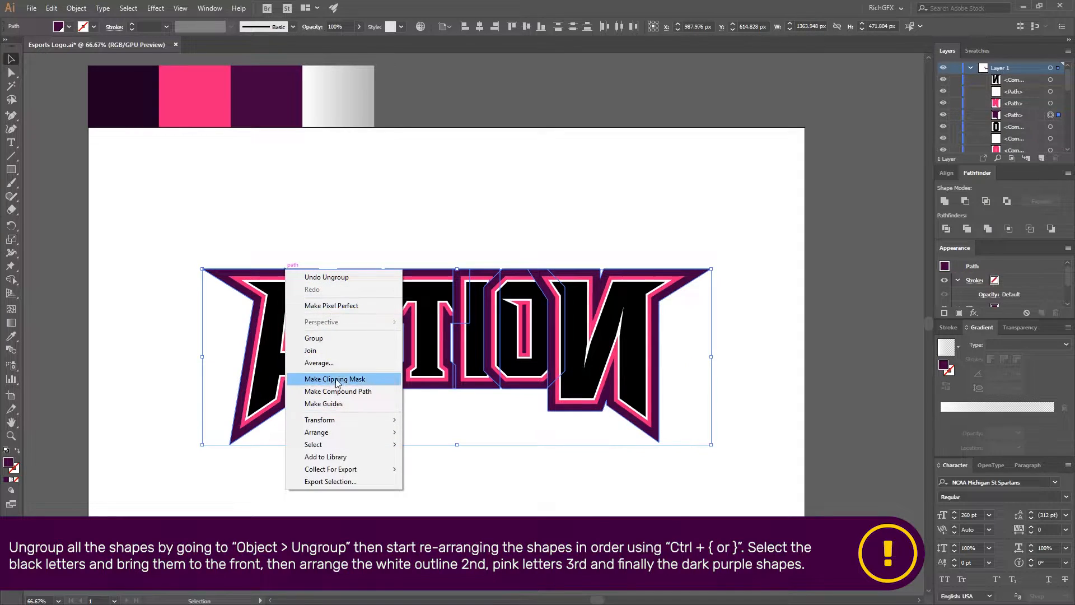
mouse_move(317, 432)
left_click(448, 468)
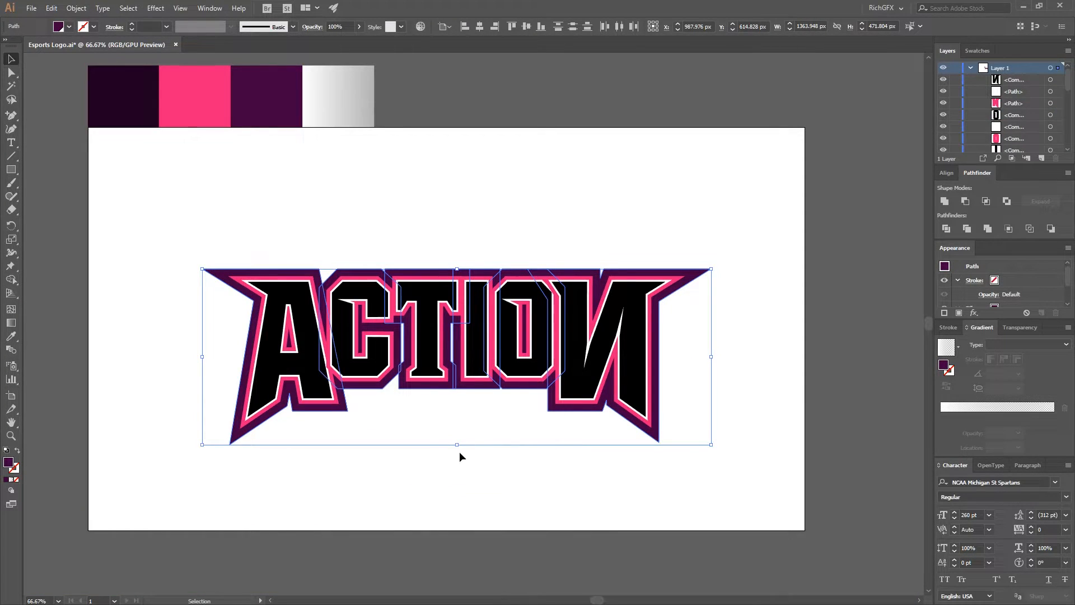
left_click(508, 465)
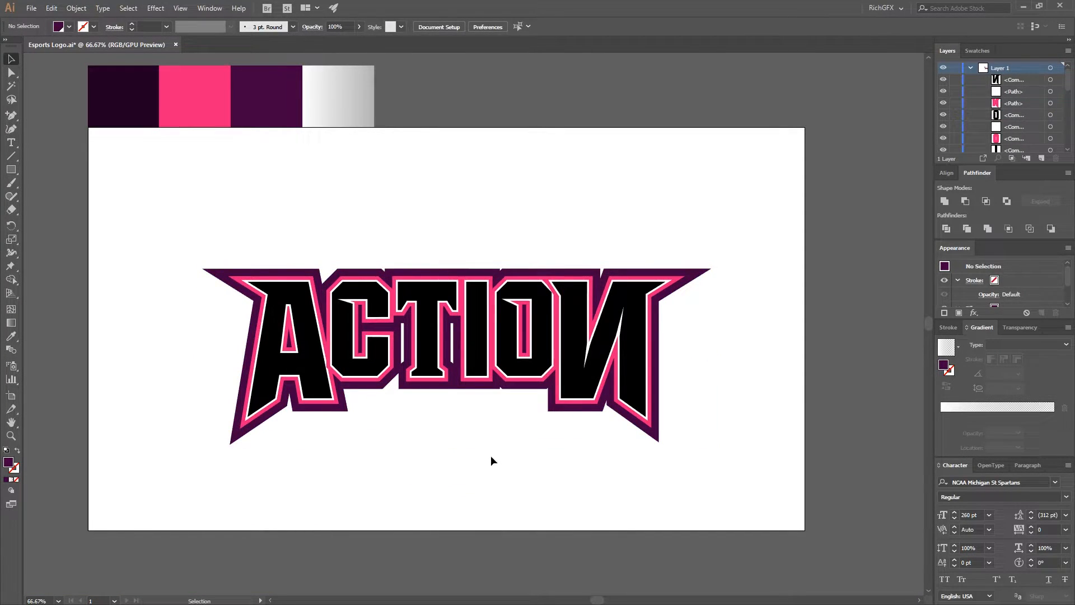
Unite the purple outlines of all six letters into one shape.
left_click(307, 271)
left_click(367, 270, "shift")
left_click(414, 270, "shift")
left_click(481, 273, "shift")
left_click(534, 272, "shift")
left_click(525, 273, "shift")
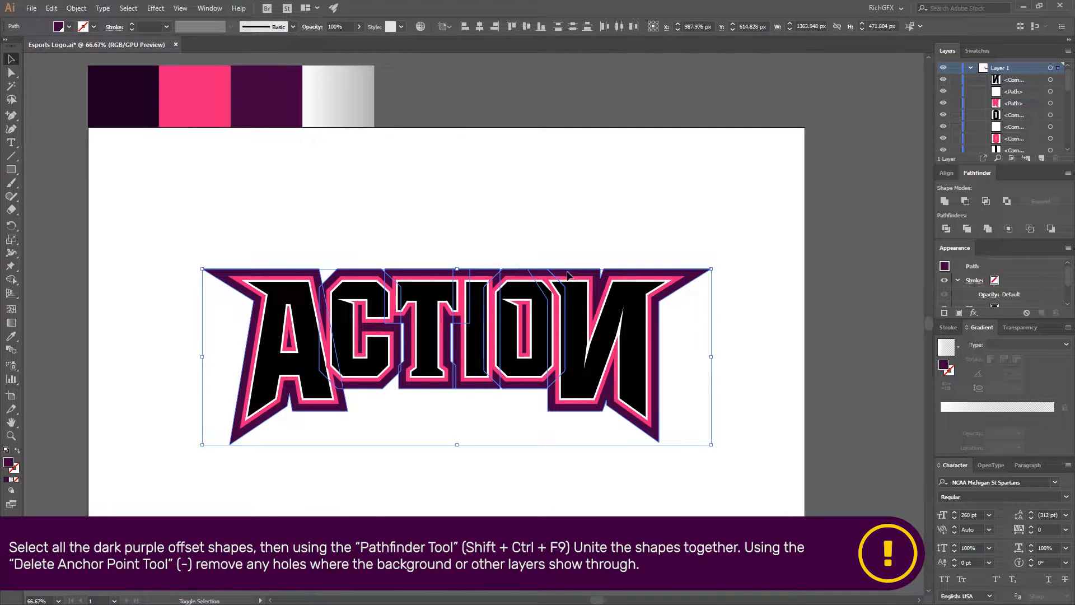
left_click(945, 201)
left_click(732, 352)
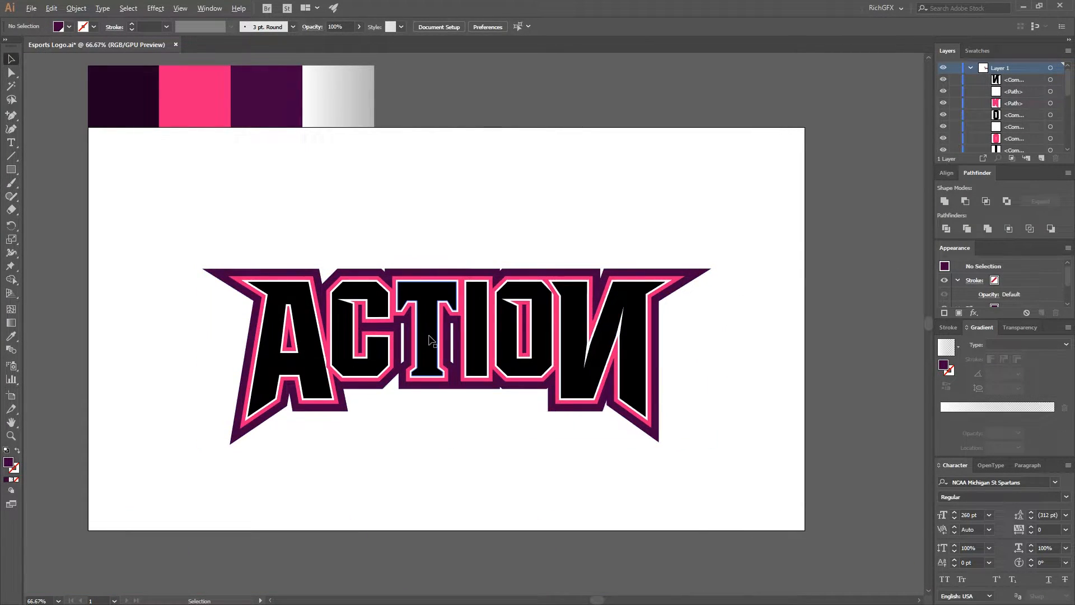
Delete the anchor points of the hole in the purple shape between the letters T and I.
scroll(431, 340, "up", 3)
key("minus")
left_click(487, 296)
left_click(479, 296)
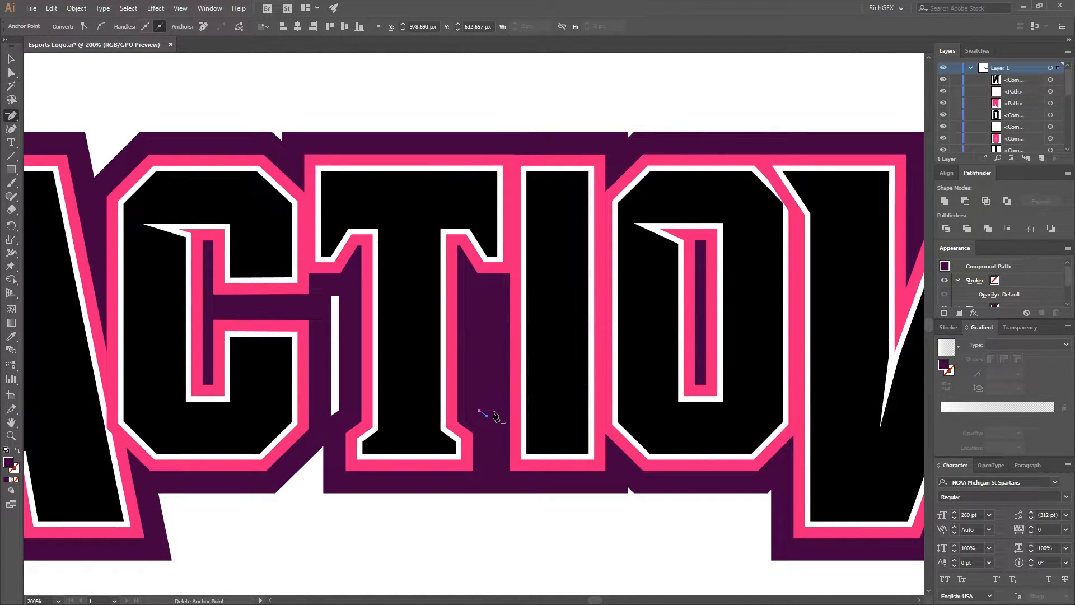
left_click(487, 415)
left_click(479, 411)
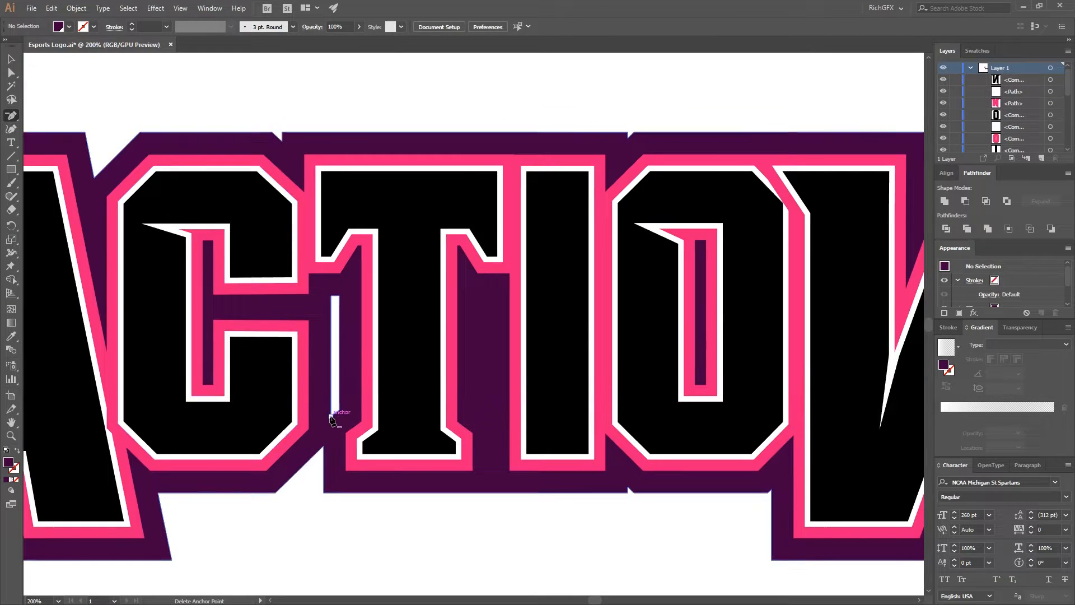
Close the narrow white hole in the purple shape between C and T by deleting its anchor points.
left_click(330, 416)
left_click(339, 411)
left_click(340, 297)
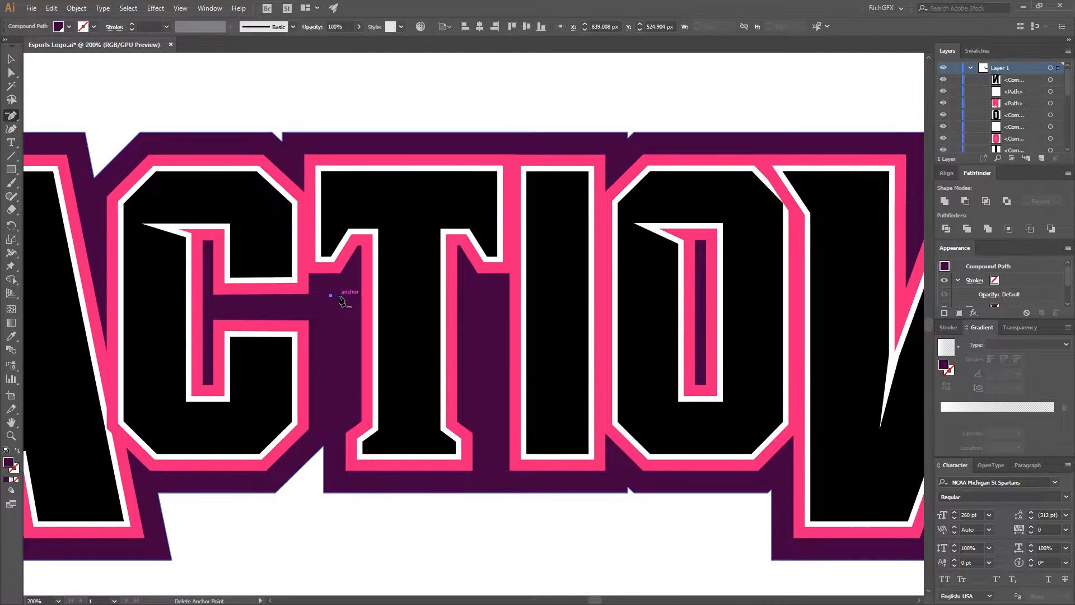
left_click(331, 296)
scroll(332, 299, "down", 2)
left_click_drag(365, 318, 404, 328)
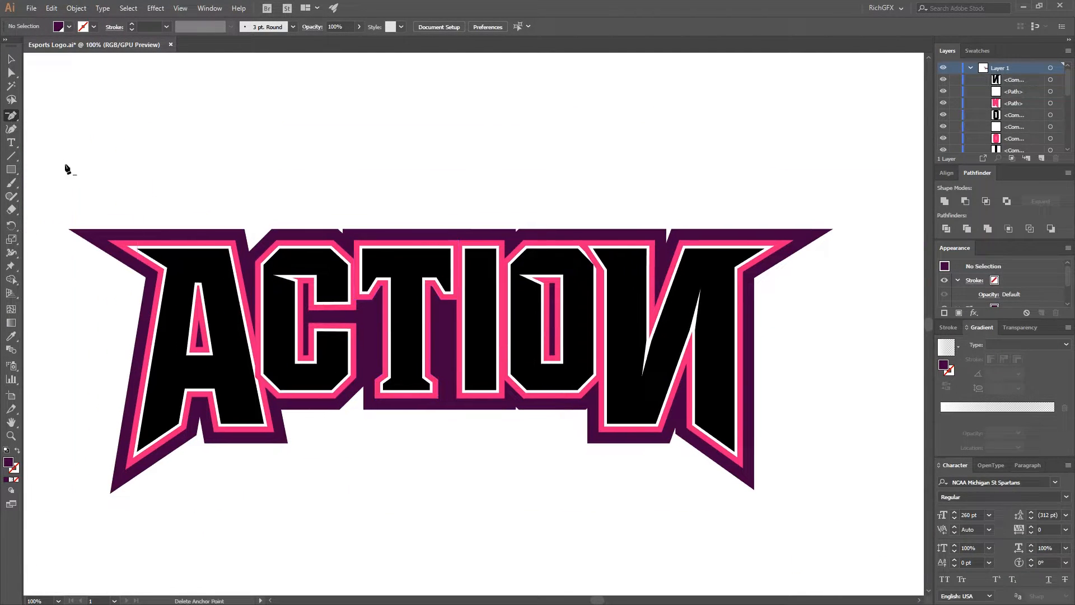
Delete the anchor points of the small hole in the pink outline inside the letter A.
scroll(144, 240, "up", 1)
scroll(299, 446, "up", 1)
scroll(314, 401, "up", 2)
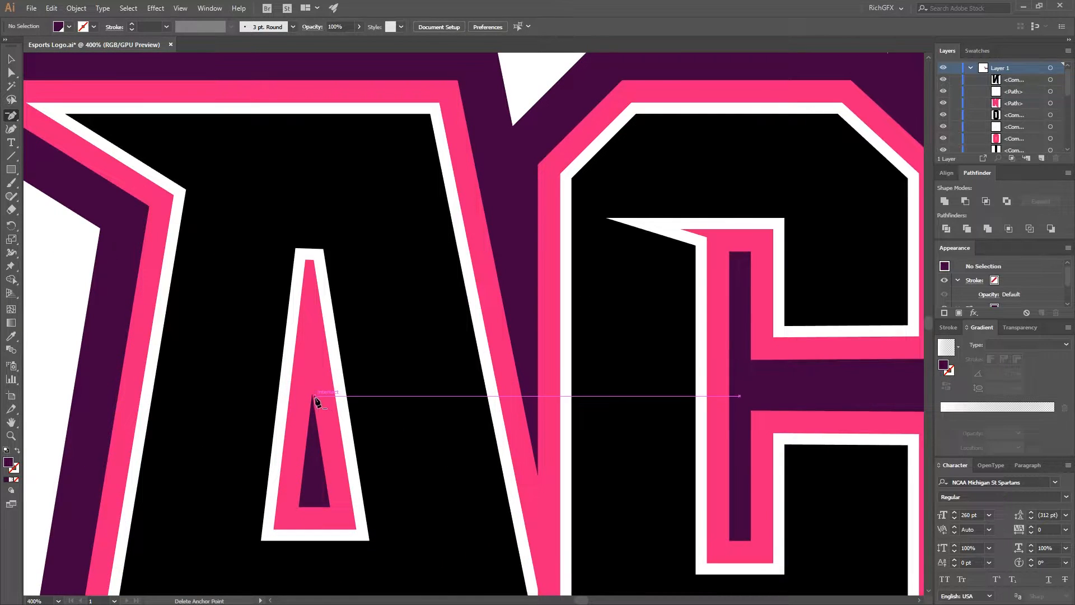
left_click(312, 397)
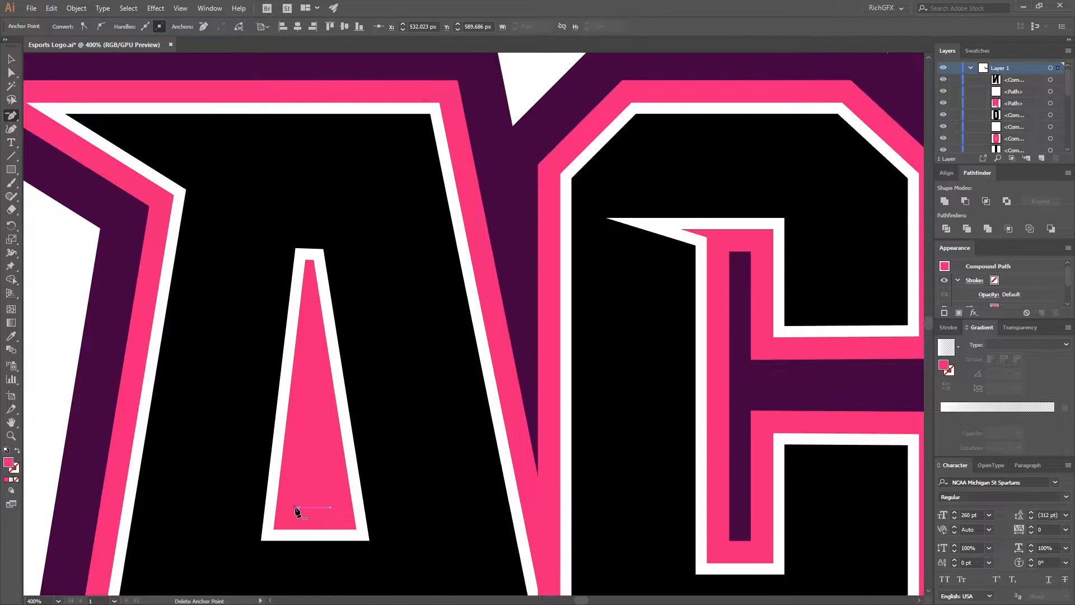
left_click(297, 508)
left_click(330, 508)
Remove the narrow hole in the pink outline inside the letter O by deleting its anchor points.
scroll(519, 423, "down", 2)
left_click_drag(673, 389, 330, 335)
left_click_drag(717, 387, 417, 356)
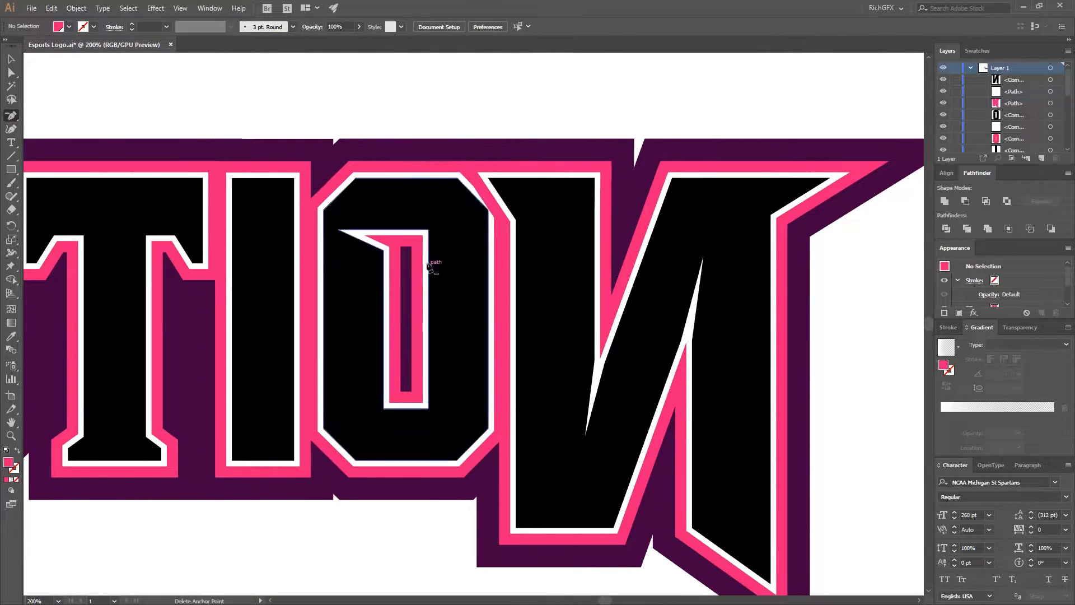
left_click(412, 248)
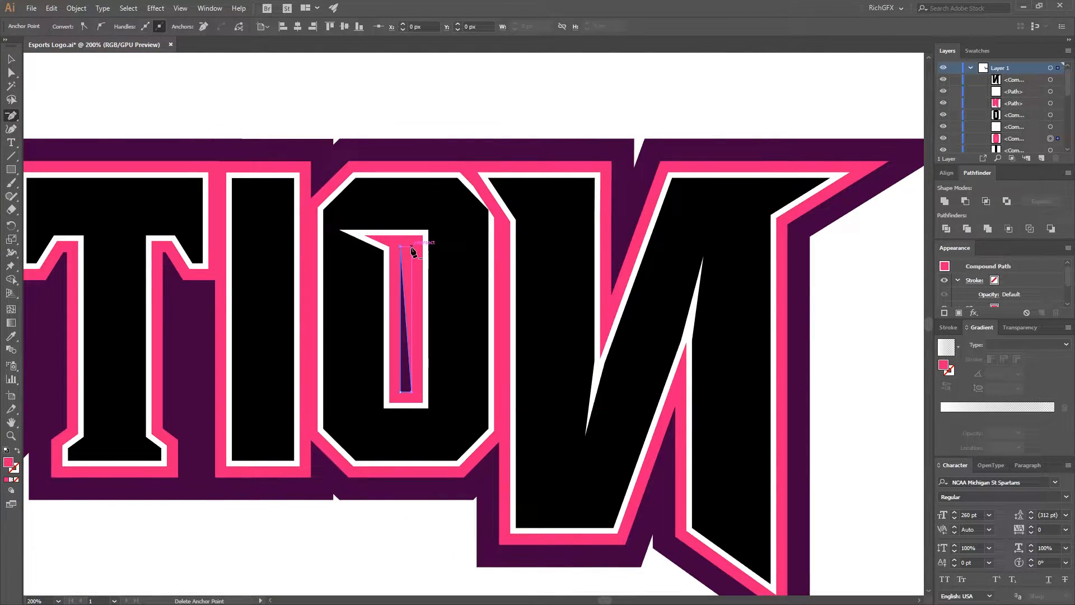
left_click(412, 393)
left_click(412, 393)
scroll(422, 425, "down", 3)
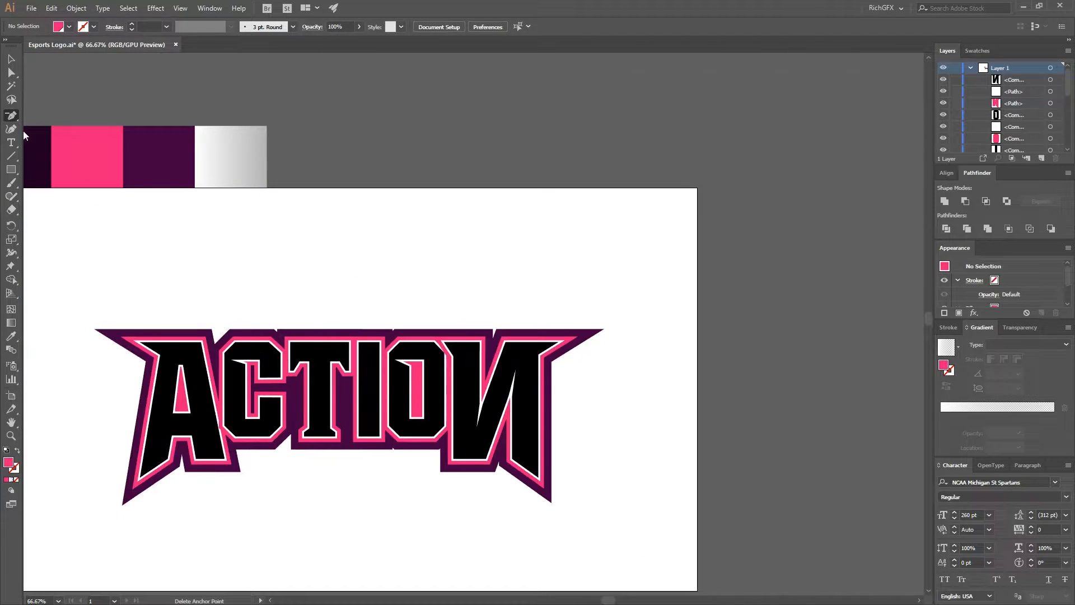
Group the black letters of ACTION and give the group a linear gradient fill.
left_click(11, 59)
left_click_drag(420, 273, 562, 210)
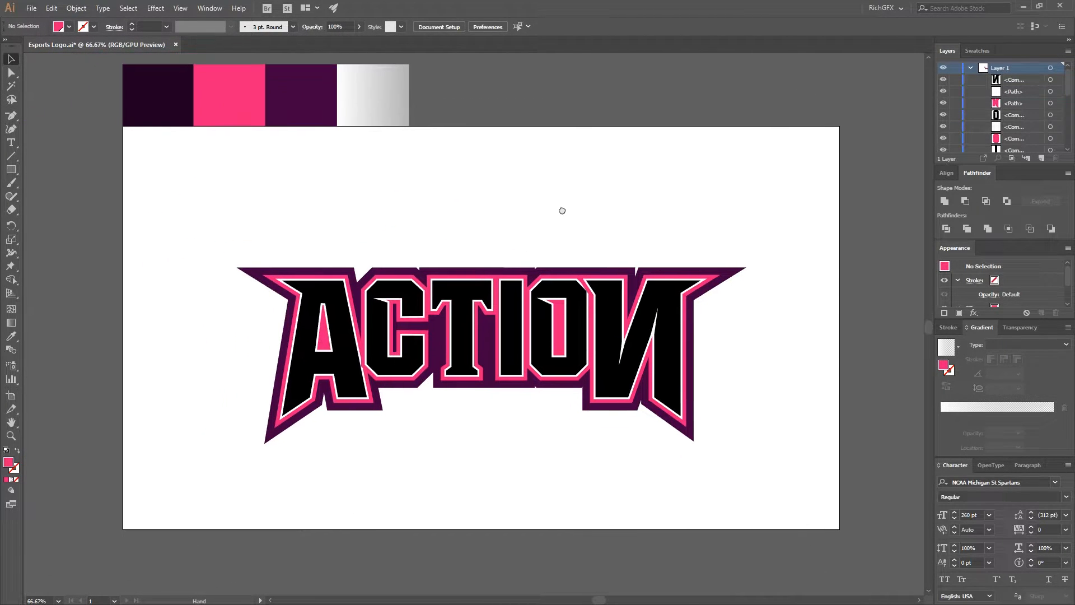
left_click(675, 314)
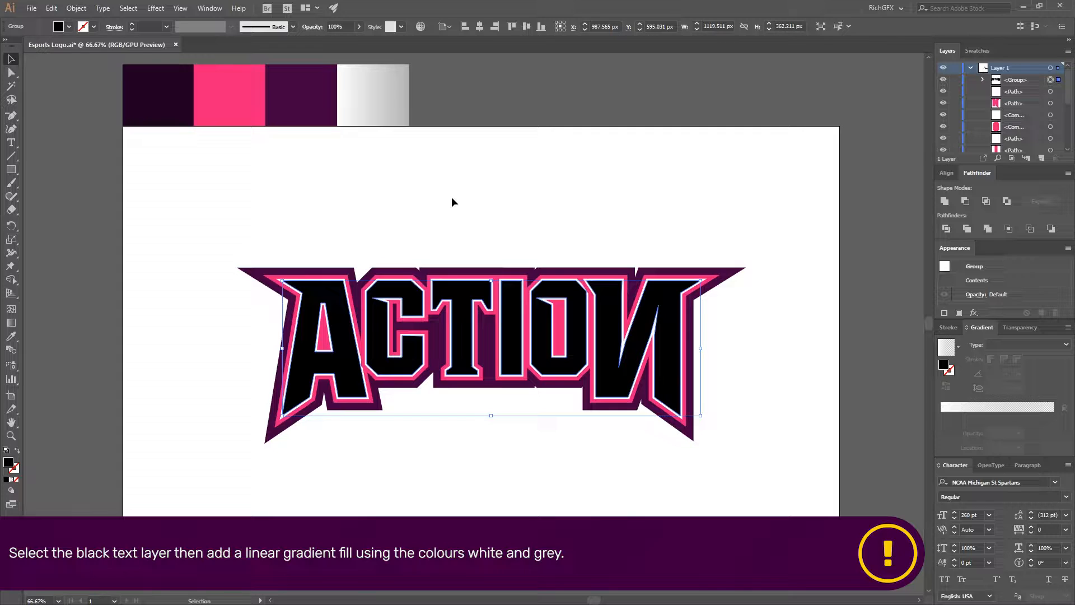
left_click(11, 480)
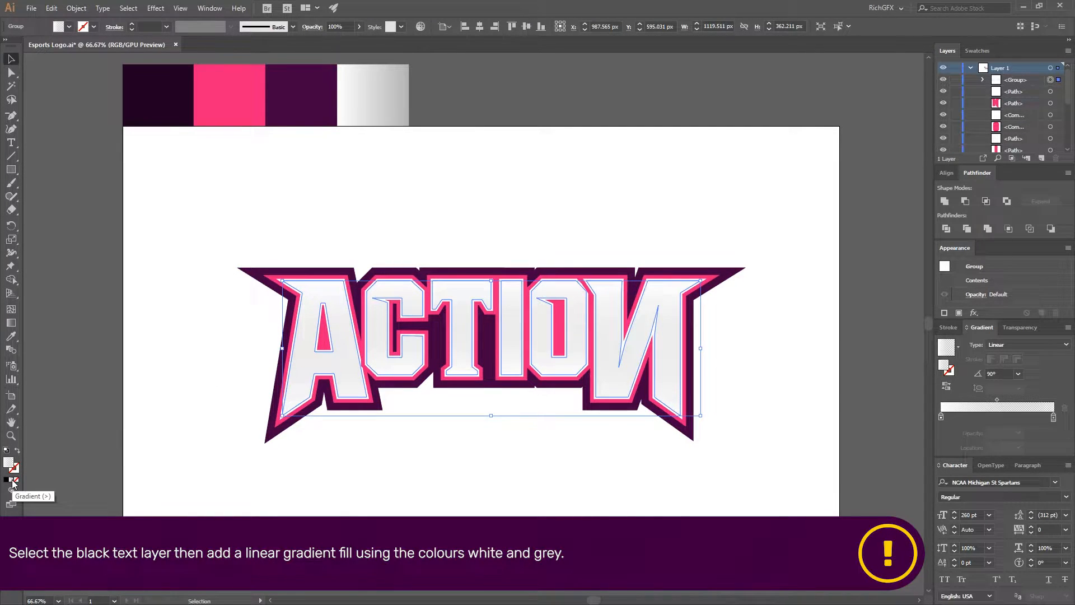
Make the lettering gradient run from white to grey b3b3b3, with the grey stop at 100% opacity and an angle of -90°.
double_click(941, 418)
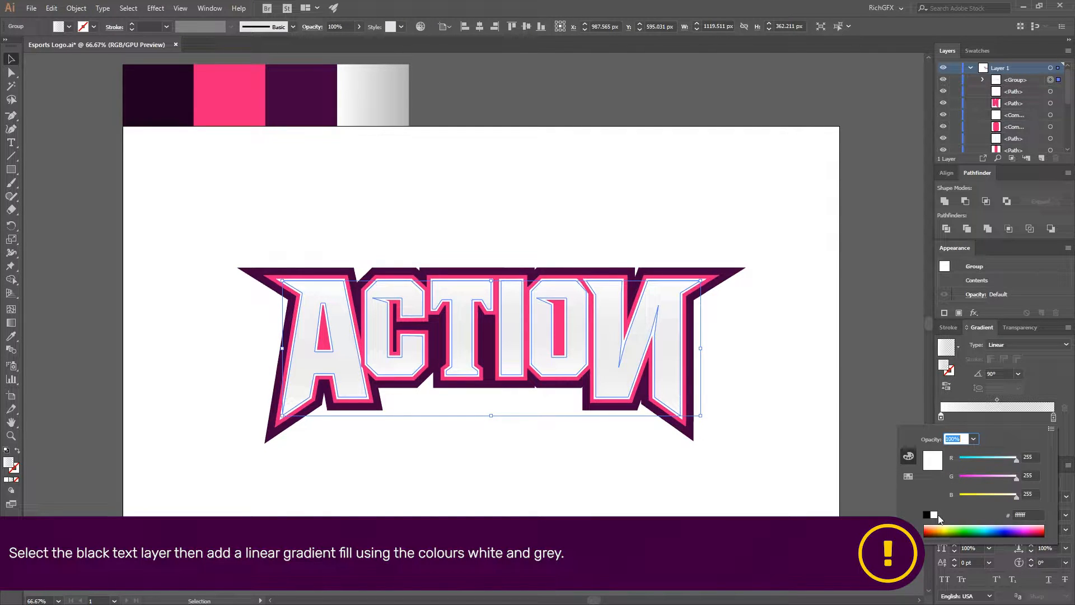
double_click(1054, 418)
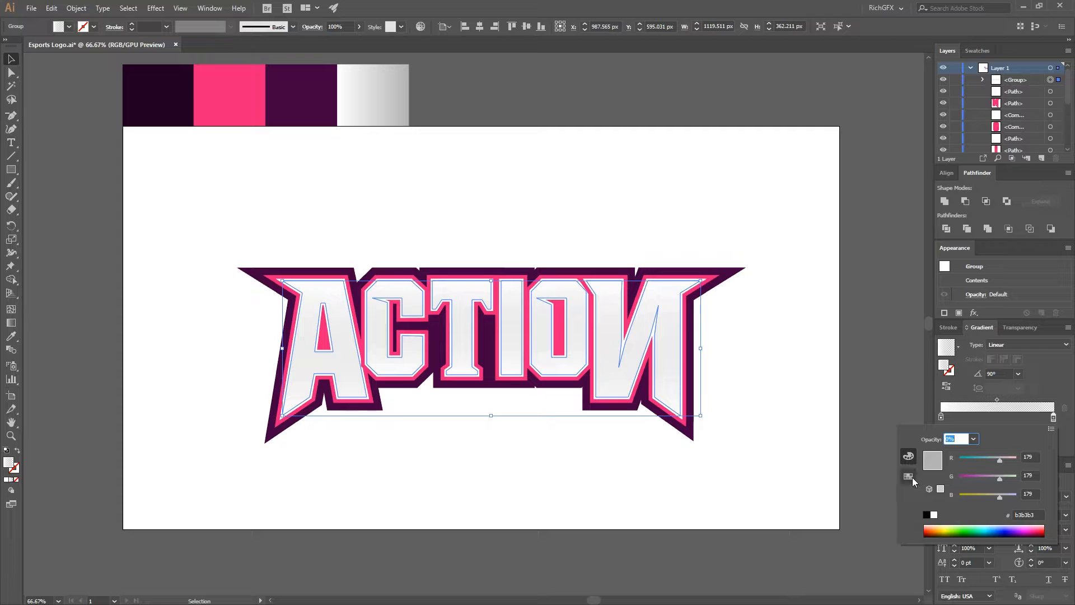
type("100")
key("Return")
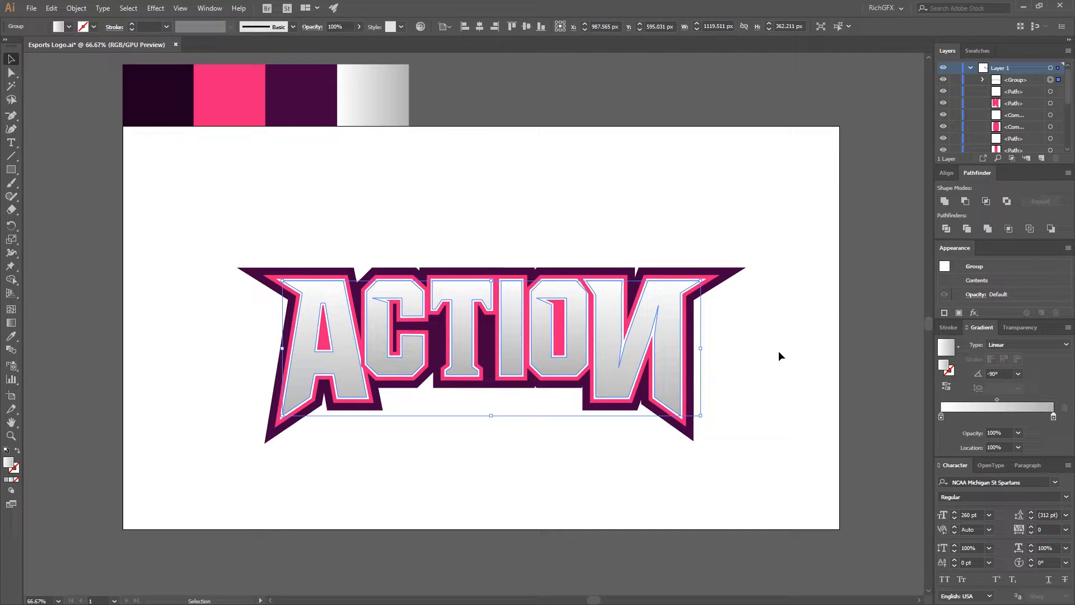
left_click(779, 352)
Draw a wide ellipse with the lettering's gradient fill so that it covers the lower half of ACTION.
left_click_drag(8, 172, 46, 193)
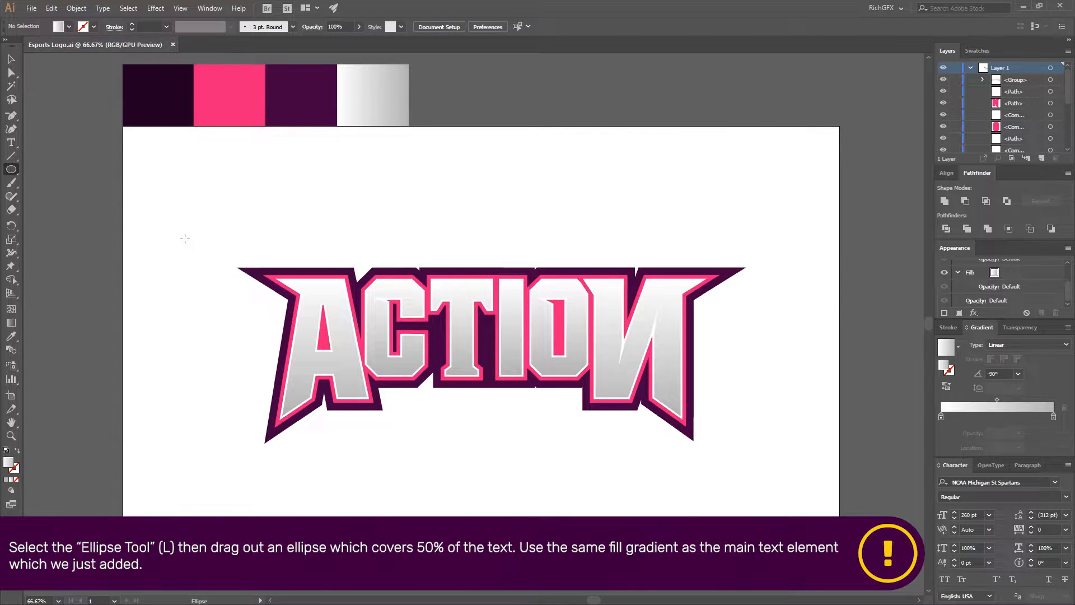
mouse_move(124, 295)
left_mouse_down()
mouse_move(492, 437)
mouse_move(806, 493)
mouse_move(831, 509)
left_mouse_up()
key("v")
left_click_drag(603, 386, 607, 404)
Use the Shape Builder on the ellipse and lettering to remove the ellipse parts outside the letters and inside their openings.
left_click(664, 292, "shift")
key("shift+m")
left_click(745, 394, "alt")
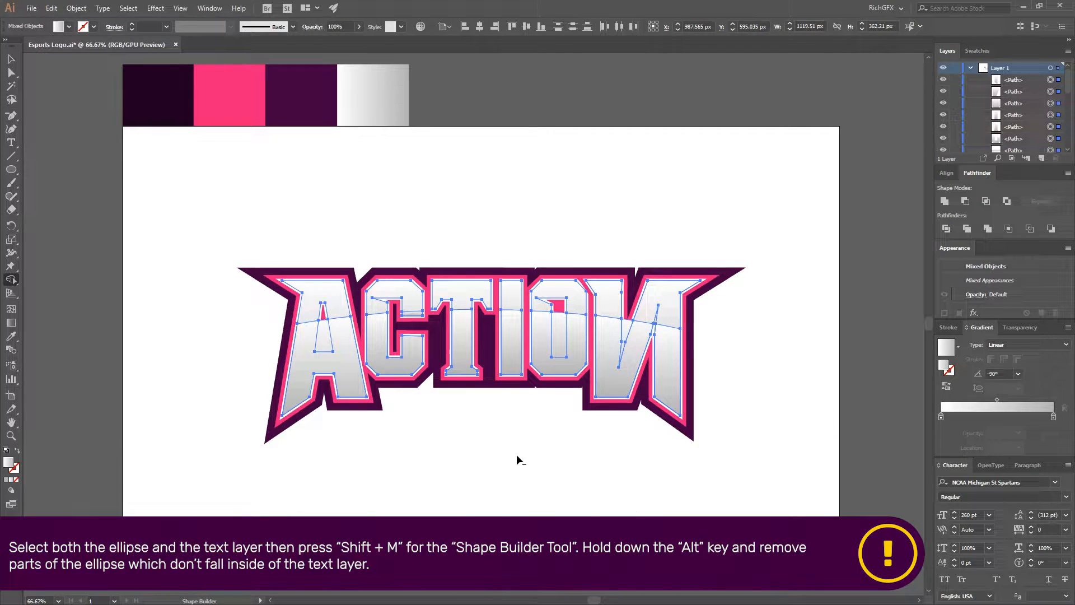
left_click(324, 336, "alt")
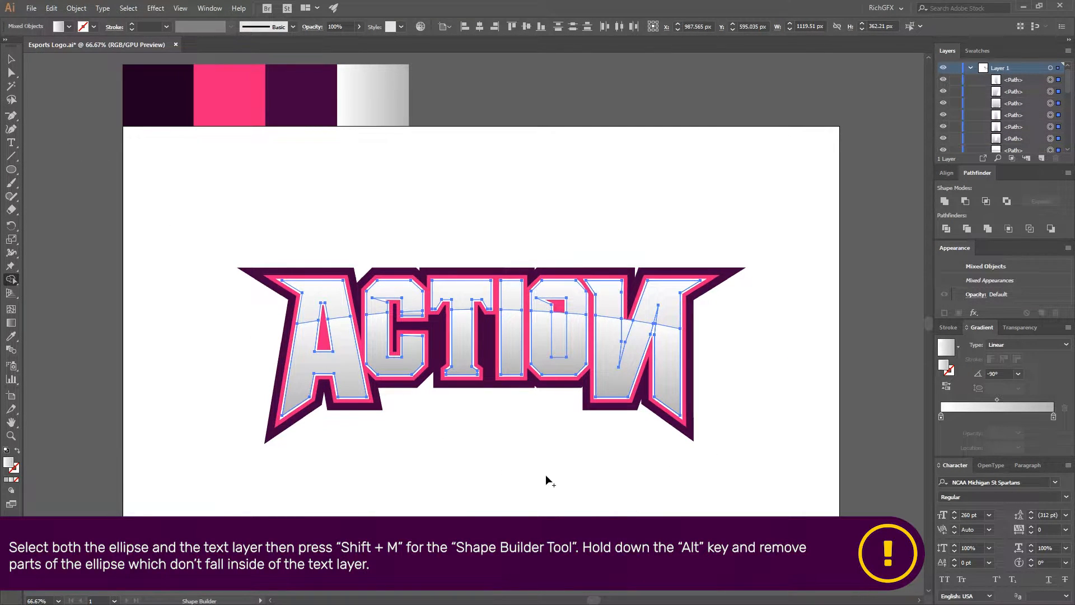
left_click(558, 328, "alt")
left_click(626, 328, "alt")
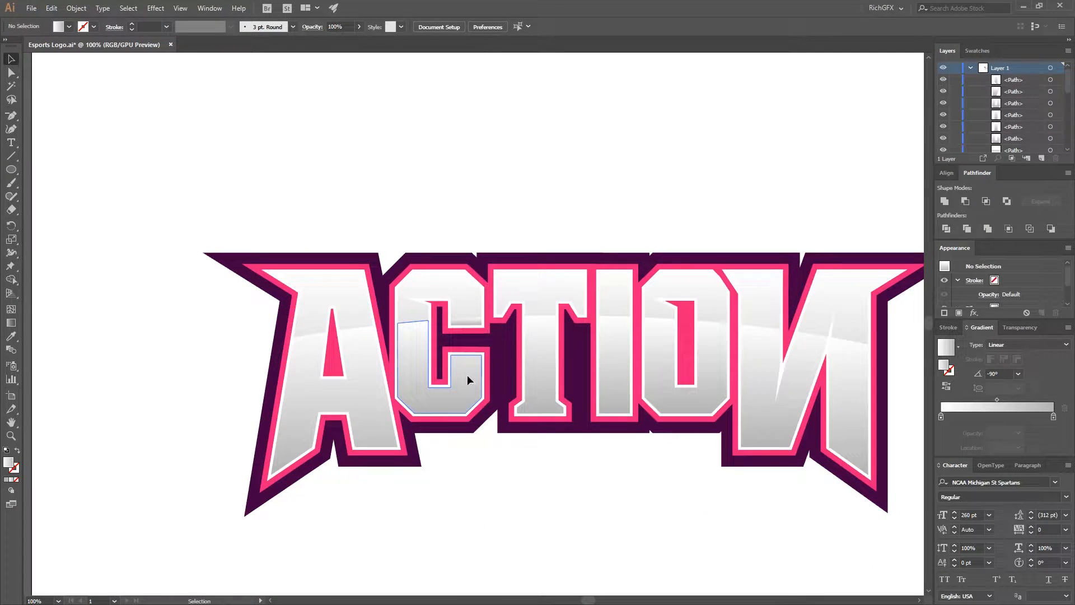
Select the ellipse pieces left in the lower half of all the letters and group them.
left_click(467, 375)
left_click(475, 325, "shift")
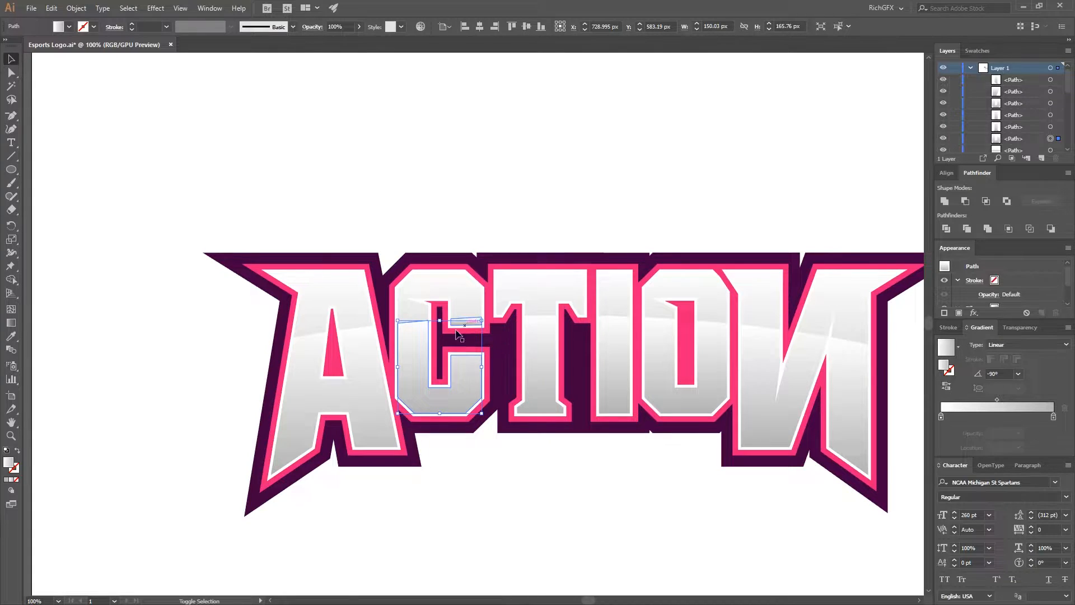
left_click(368, 355, "shift")
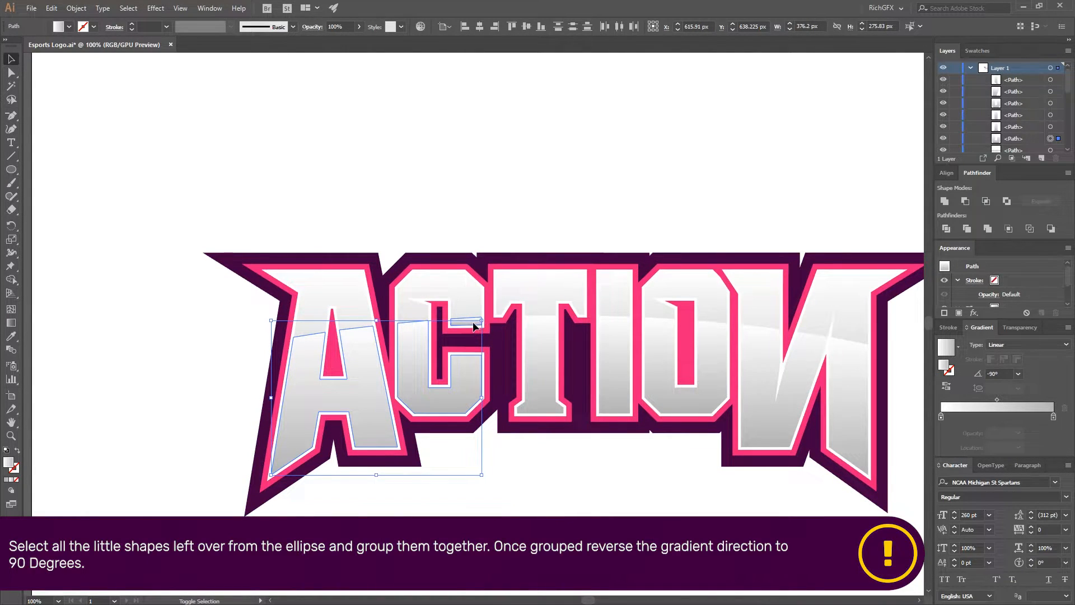
left_click(538, 335, "shift")
left_click(610, 342, "shift")
left_click(664, 344, "shift")
left_click(772, 359, "shift")
left_click(76, 7)
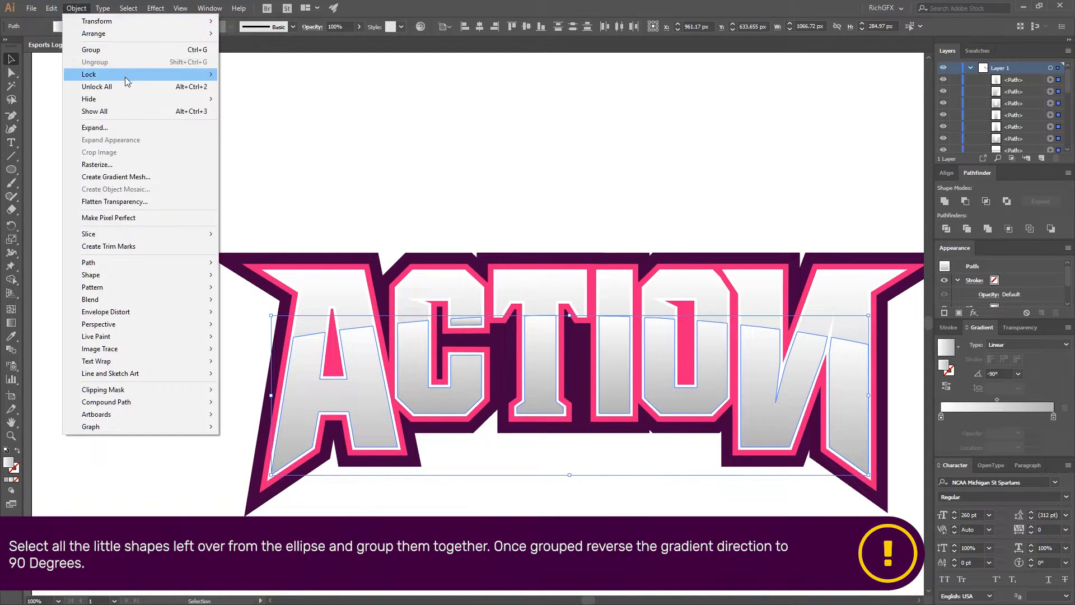
left_click(127, 50)
Reverse the gradient of the grouped lower pieces by setting its angle to 90°.
left_click_drag(566, 144, 436, 120)
left_click(994, 373)
type("90")
key("Return")
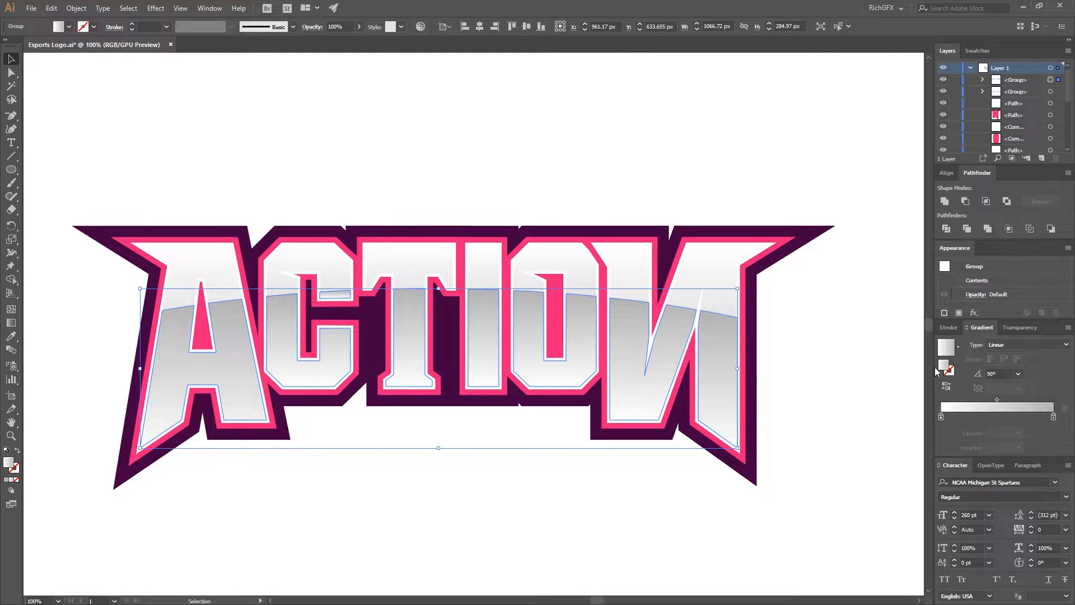
left_click(837, 412)
Add the text GAMES in the same font below the ACTION lettering.
scroll(841, 427, "down", 1)
left_click_drag(842, 427, 789, 388)
scroll(650, 482, "down", 1)
key("t")
left_click(489, 449)
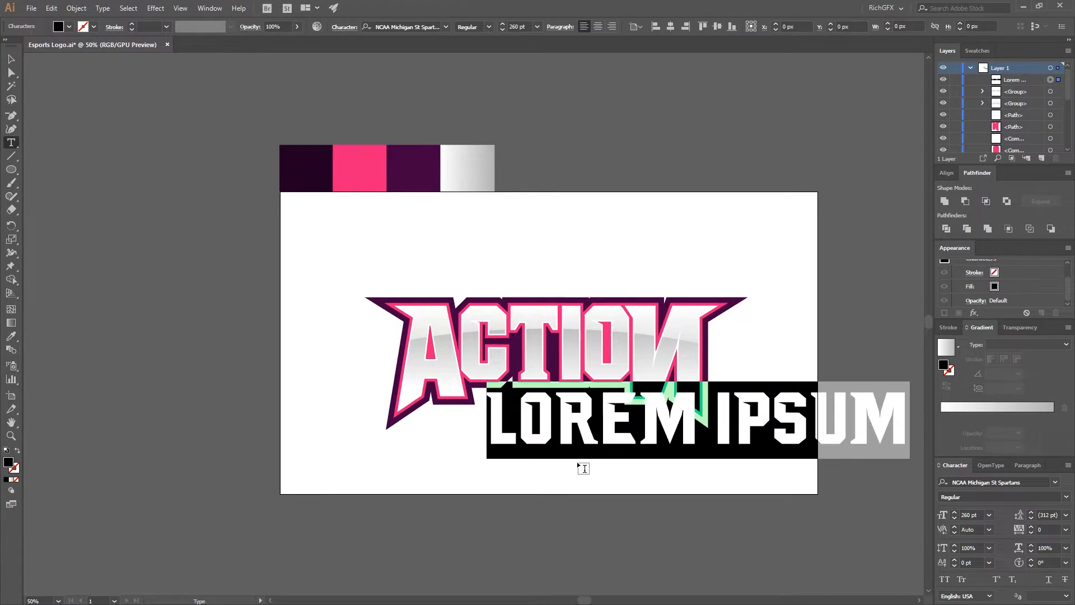
type("GAMES")
key("Escape")
Reduce the font size of the word GAMES to 130 pt.
key("ctrl+a")
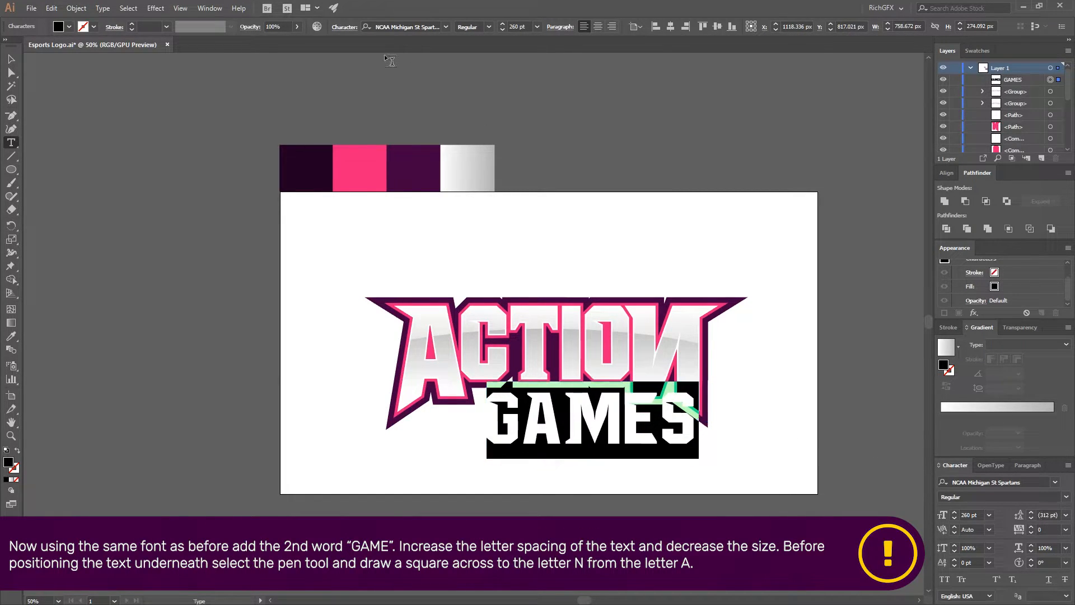
key("shift+Down")
key("shift+Down")
key("shift+Down")
key("shift+Down")
key("shift+Down")
key("shift+Down")
key("shift+Down")
key("shift+Down")
key("shift+Down")
key("shift+Down")
key("shift+Down")
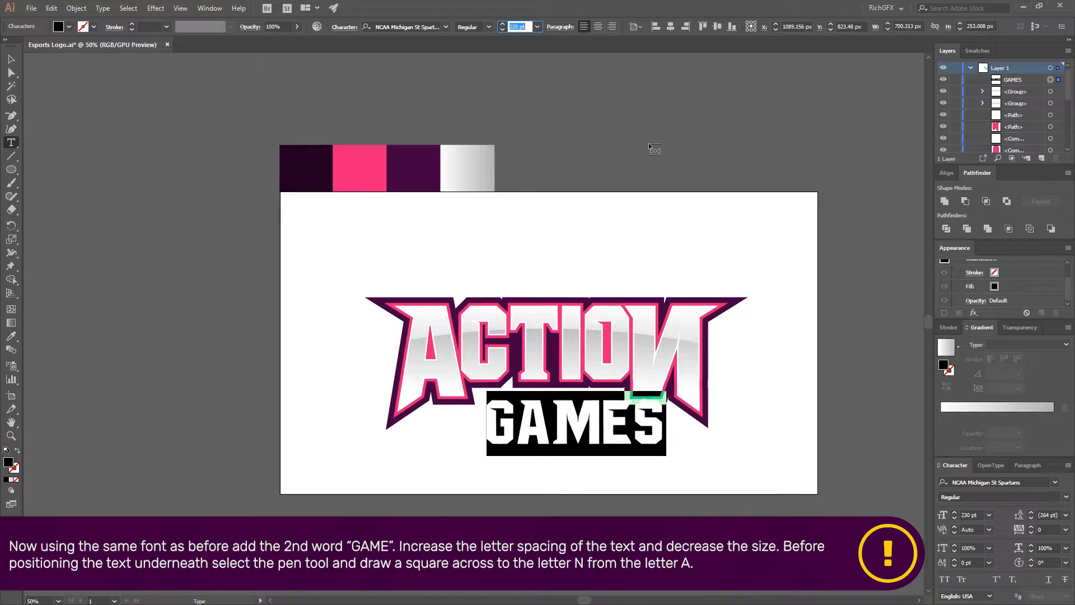
key("shift+Down")
key("shift+Down")
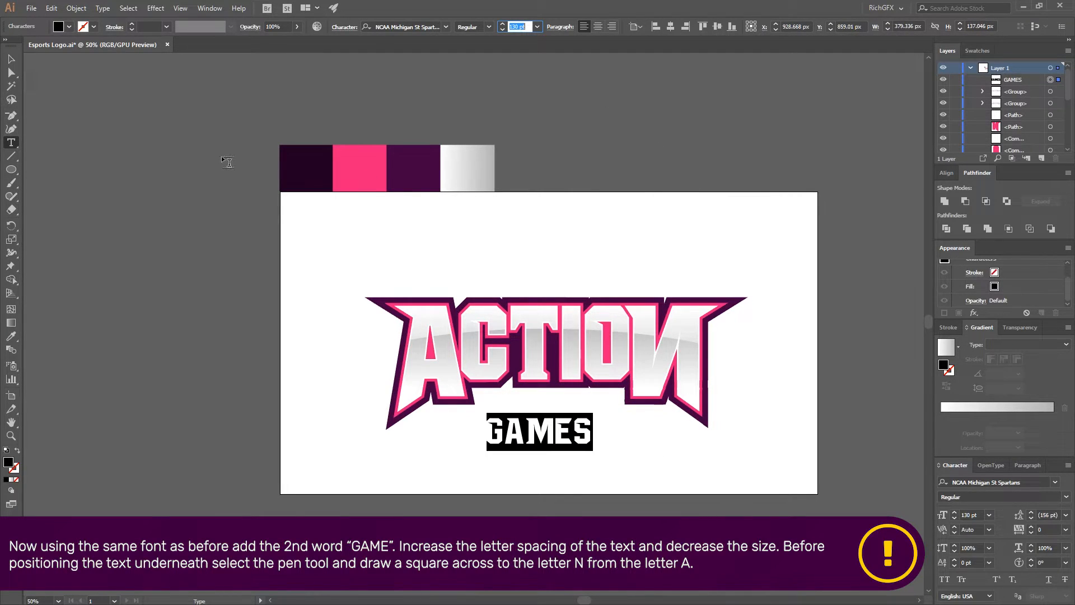
Move the word GAMES lower and roughly centre it beneath the ACTION lettering.
left_click(11, 58)
left_click_drag(537, 437, 556, 458)
left_click(648, 425)
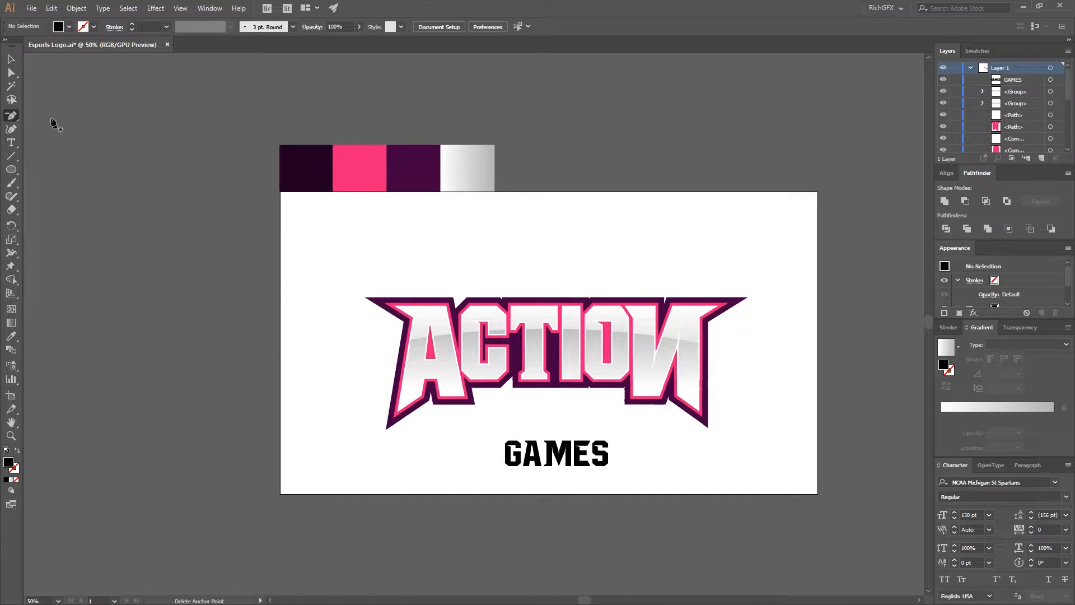
Draw a closed Pen shape filling the gap beneath the letters C, T, I and O, level with the bottom edge of the purple outline.
key("p")
scroll(635, 467, "up", 3)
left_click(144, 284)
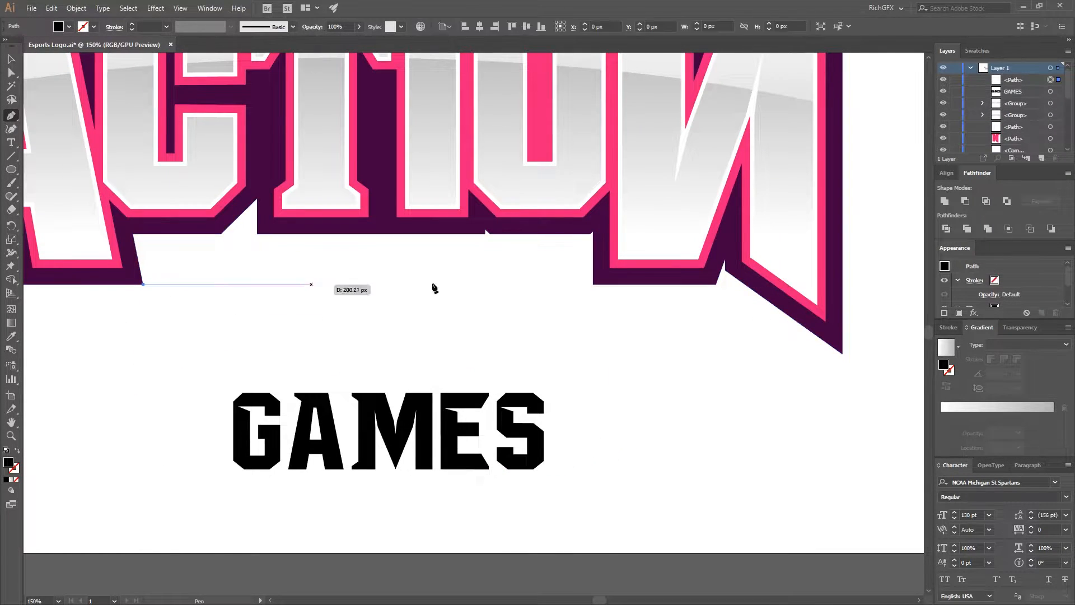
left_click(592, 285)
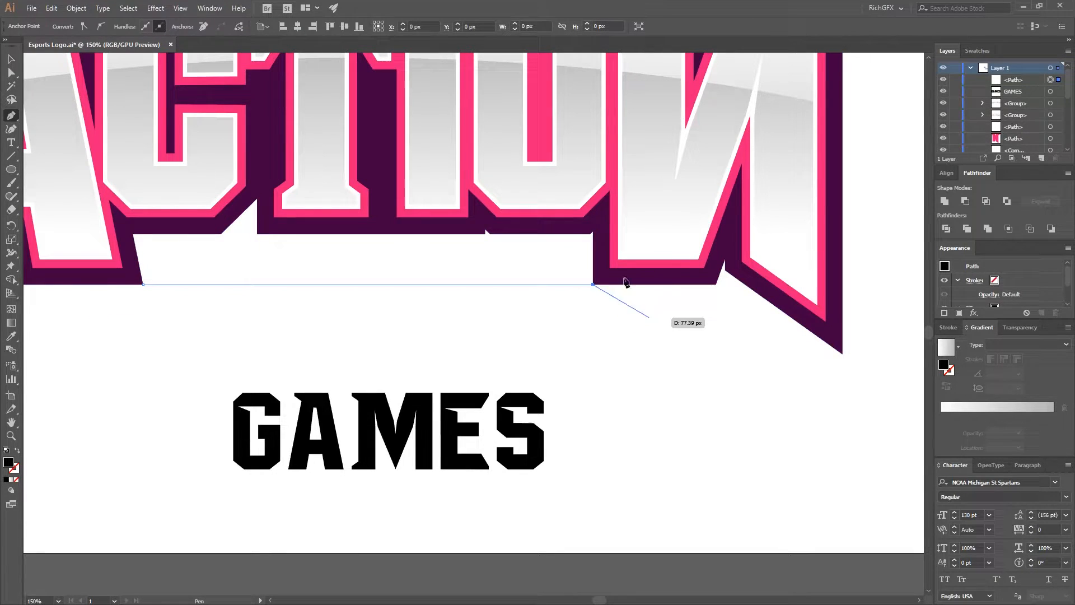
left_click(594, 220)
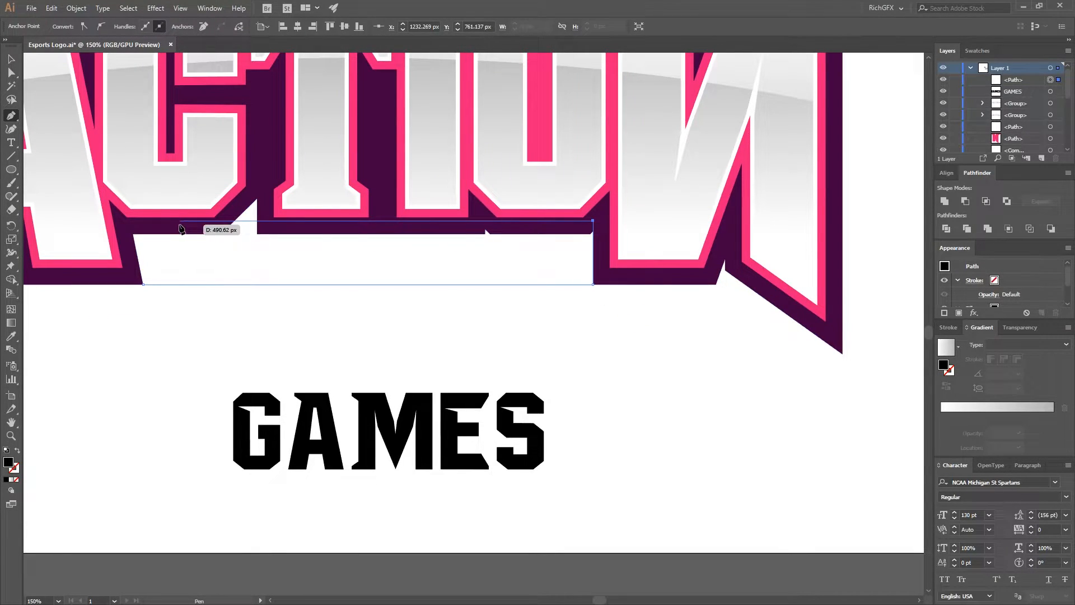
left_click(259, 185)
left_click(128, 224)
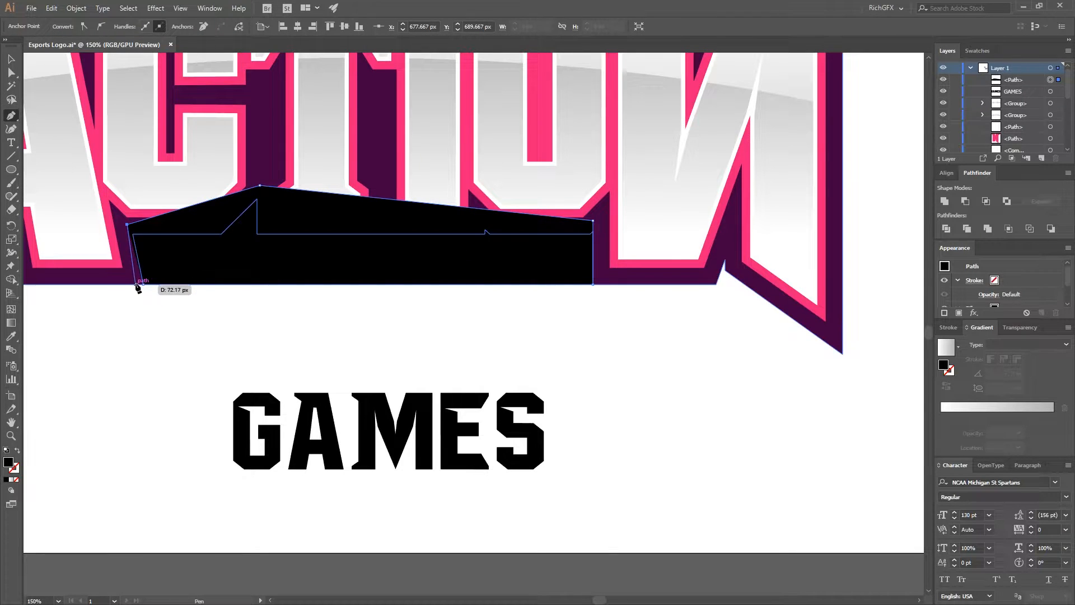
left_click(137, 284)
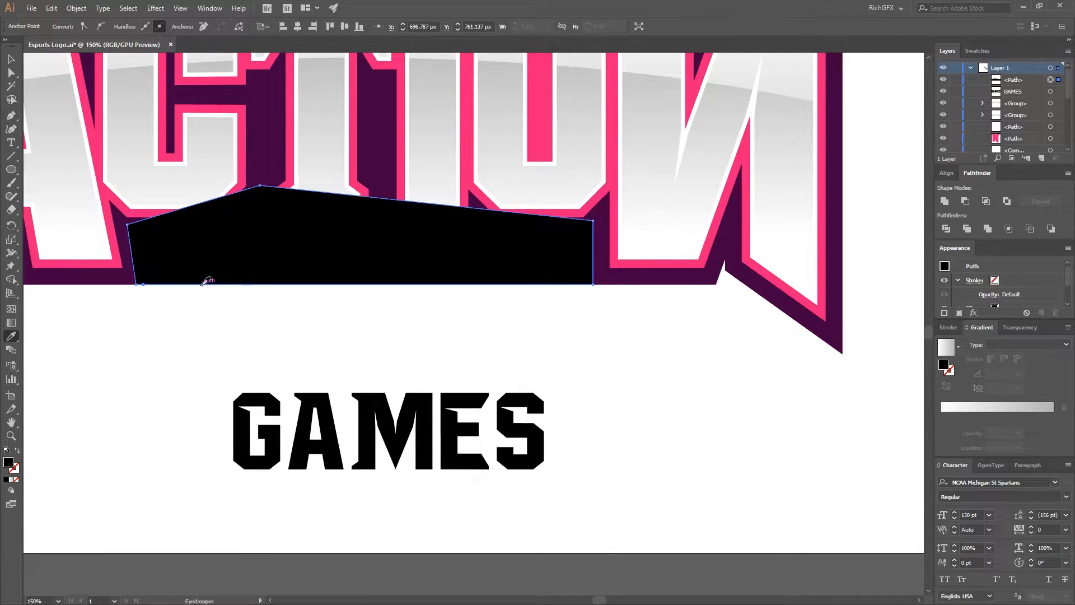
Fill the new shape with the dark purple sampled from the outline and send it to the back.
left_click(264, 144)
left_click(11, 59)
right_click(249, 249)
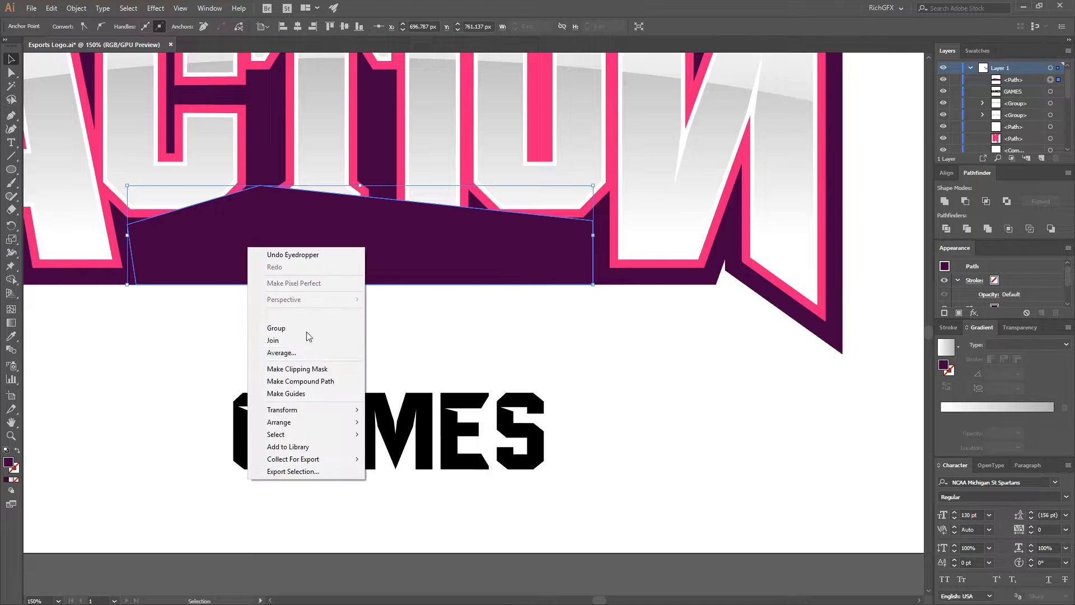
mouse_move(294, 423)
left_click(443, 459)
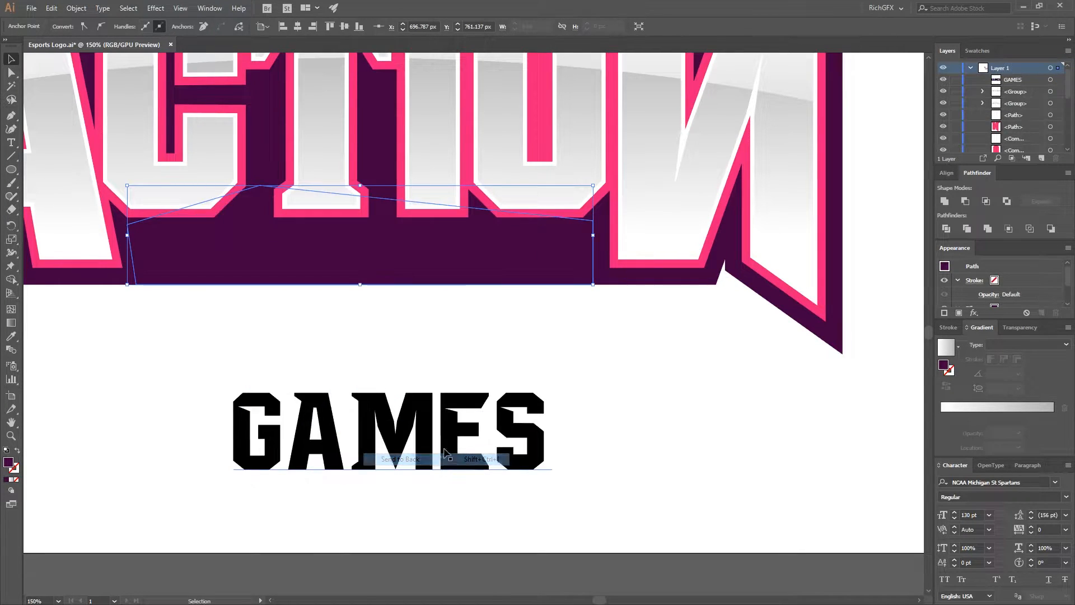
left_click(620, 357)
key("ctrl+0")
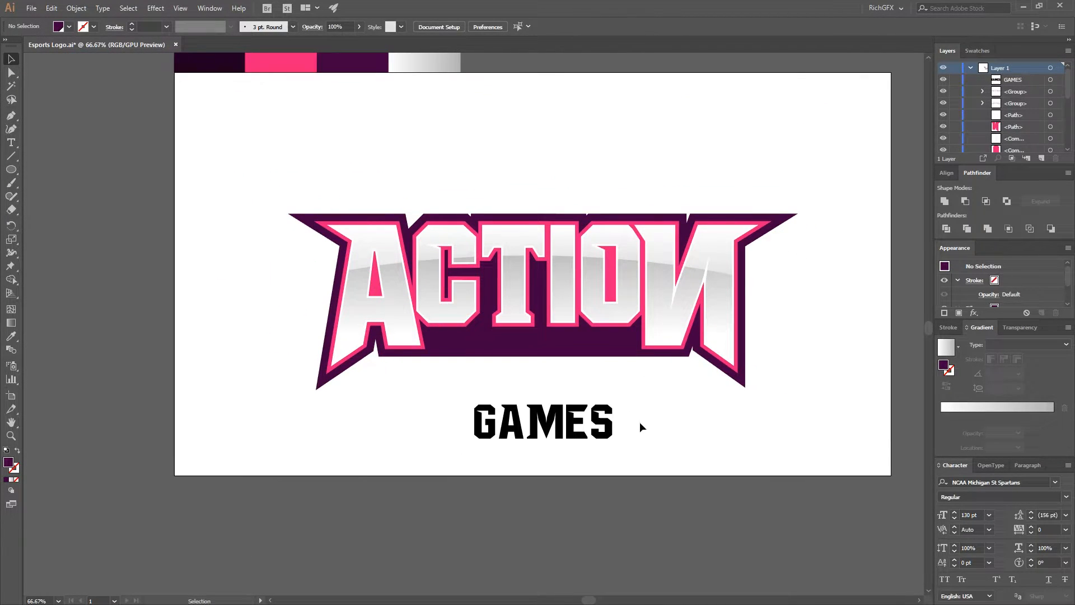
Move the word GAMES up onto the purple base, centred under ACTION, at 103.23 pt with tracking 290.
left_click(568, 422)
left_click_drag(568, 423, 599, 335)
double_click(556, 352)
key("ctrl+a")
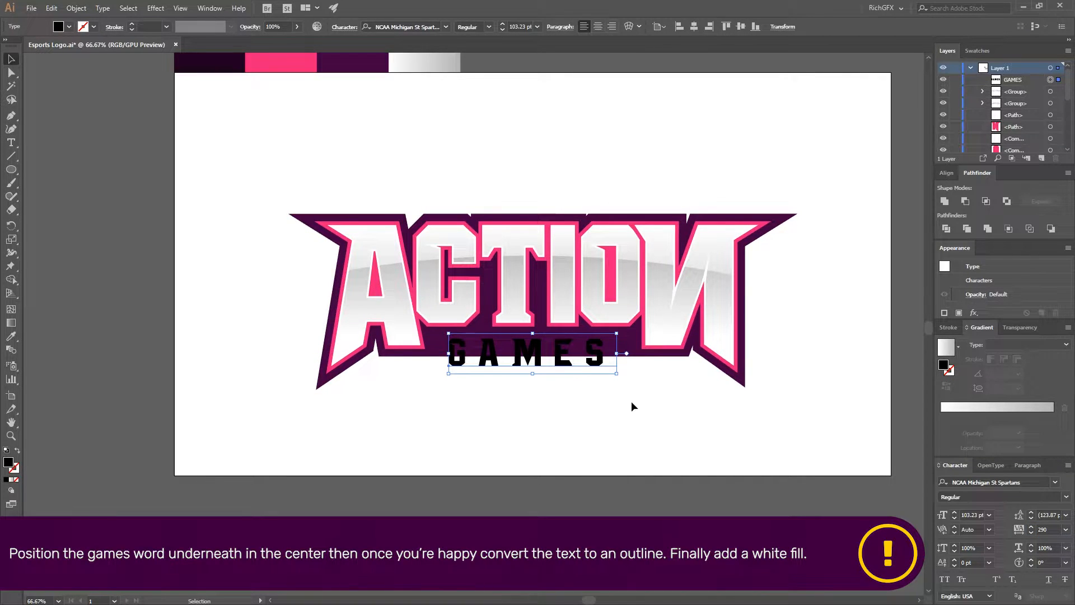
Convert the GAMES text to outlines and nudge it slightly upward.
right_click(563, 353)
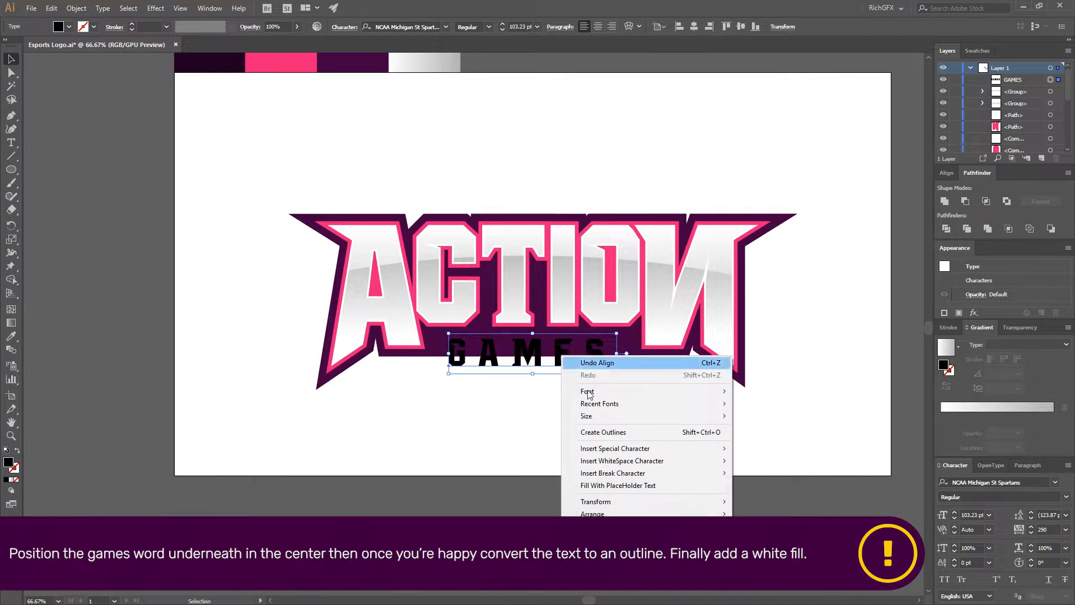
left_click(615, 431)
key("Up")
key("Up")
key("Up")
key("Up")
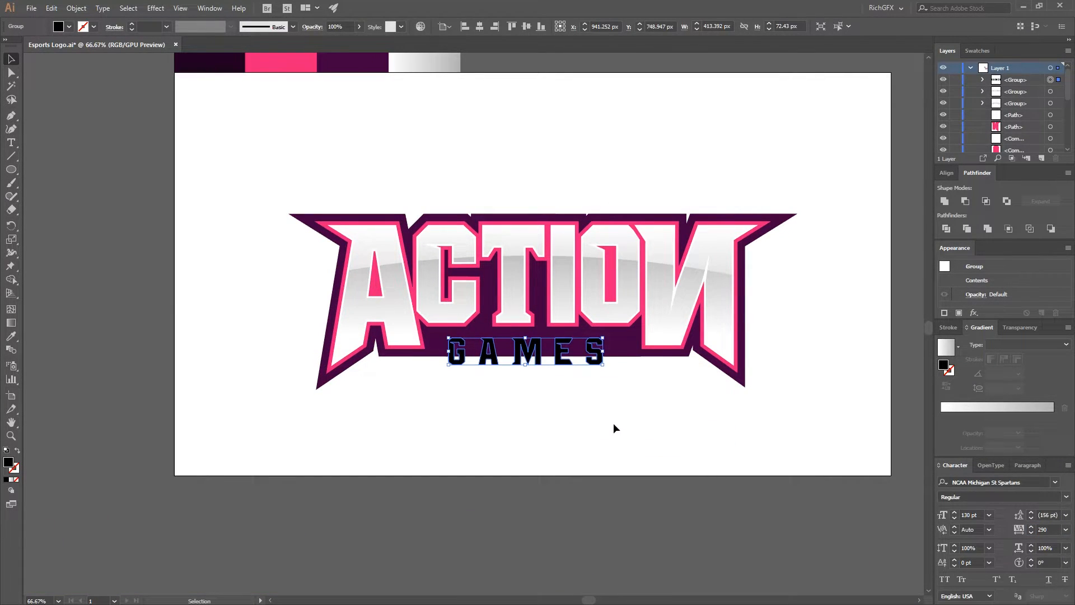
Fill the outlined GAMES letters with the white sampled from the artboard.
key("i")
left_click(612, 419)
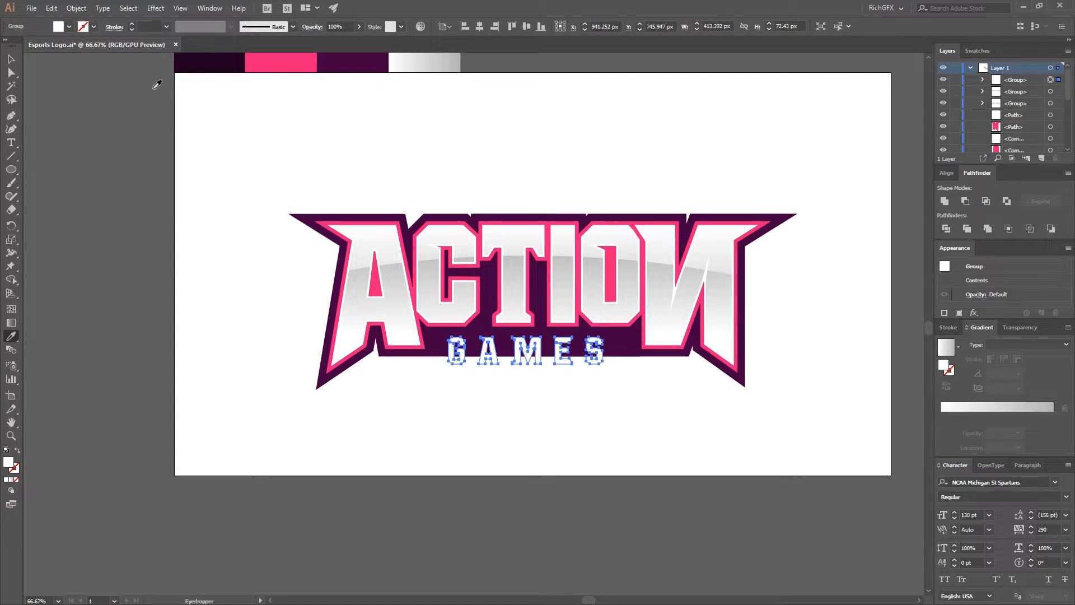
left_click(12, 61)
Offset the GAMES letter paths by 5 px with mitered joins and fill the offset with the pink from the ACTION outline.
left_click(82, 6)
mouse_move(96, 262)
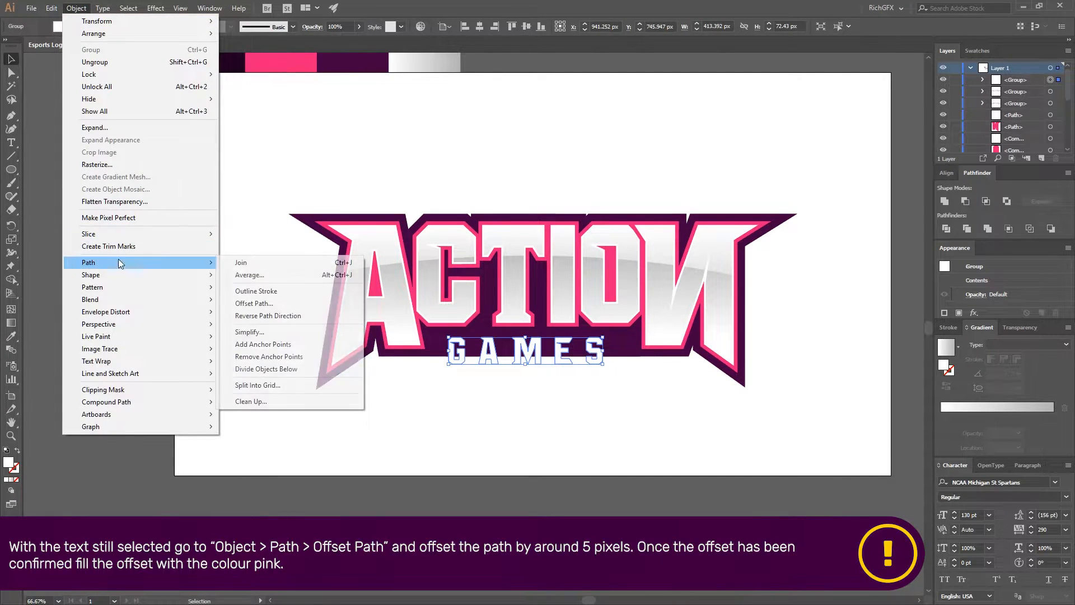
left_click(292, 302)
left_click(848, 298)
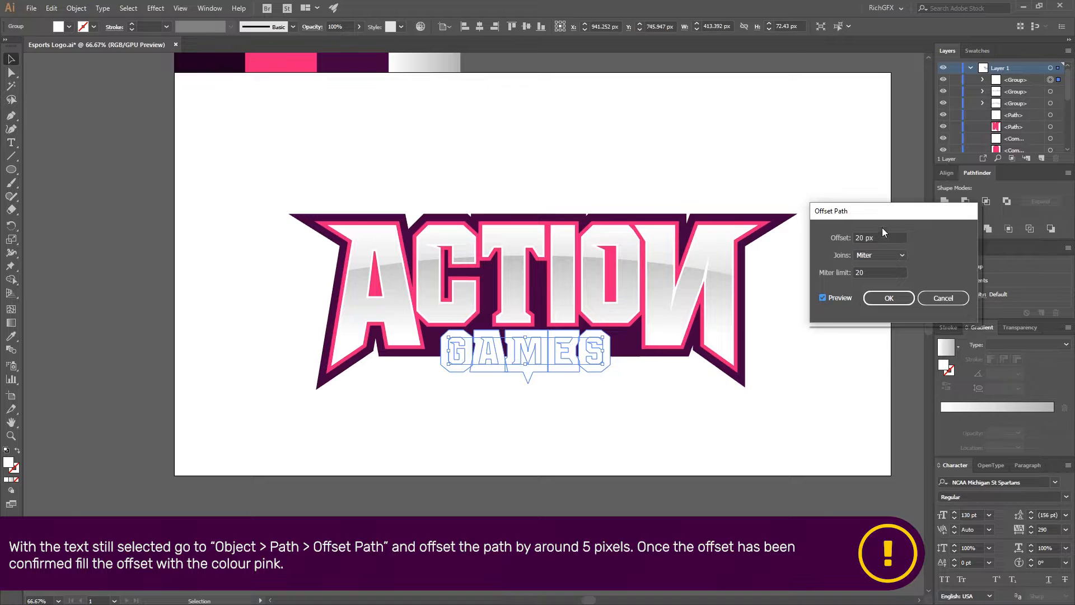
left_click(862, 238)
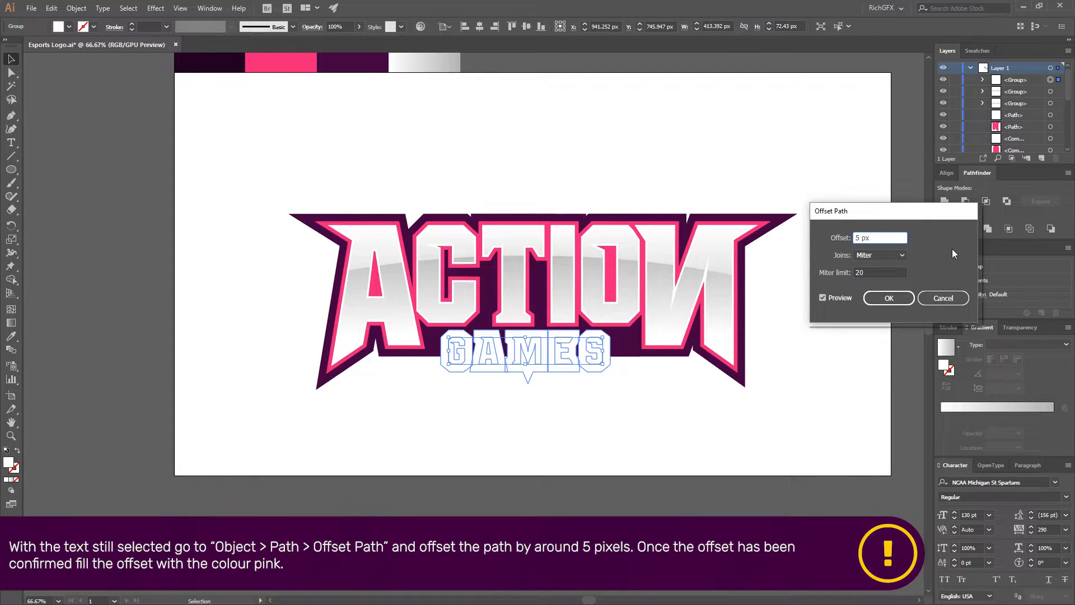
left_click(904, 272)
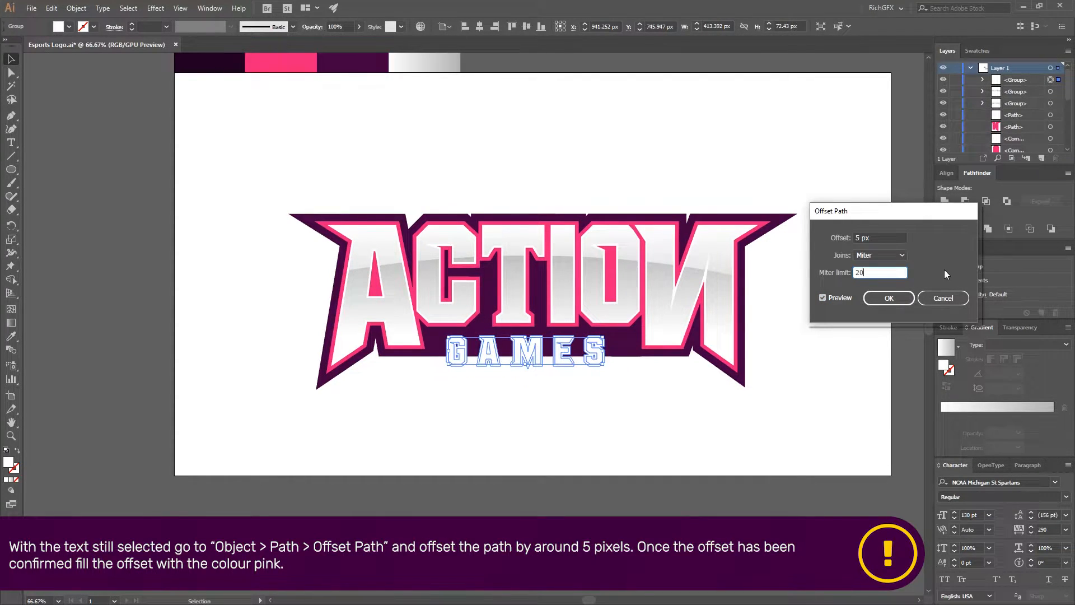
left_click(893, 297)
key("i")
left_click(735, 367)
key("v")
Add a second offset path of 18 px with mitered joins around the GAMES letters.
left_click(77, 9)
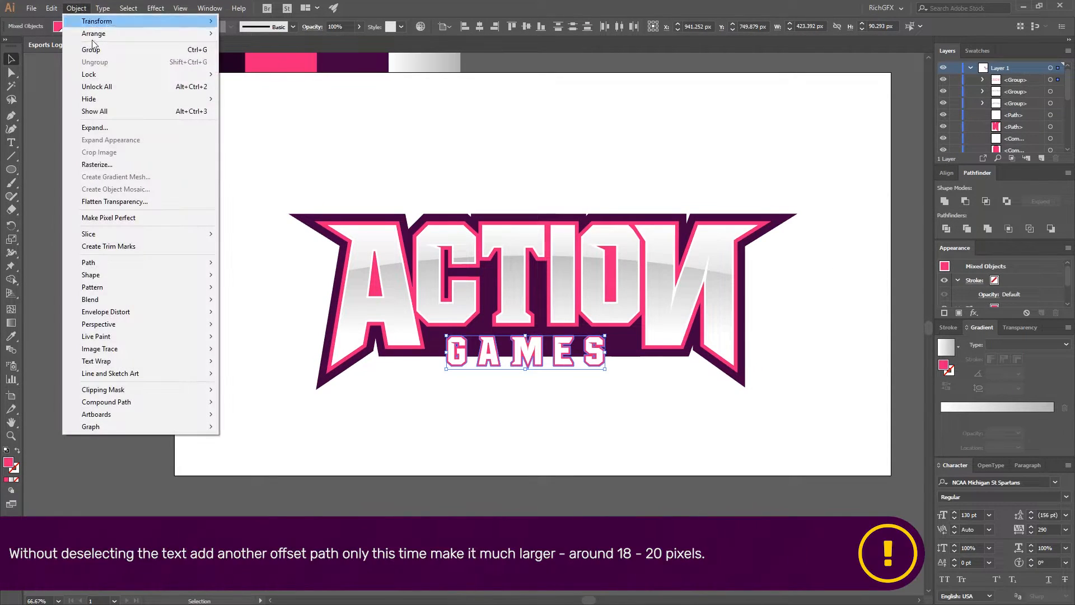
mouse_move(132, 262)
left_click(312, 303)
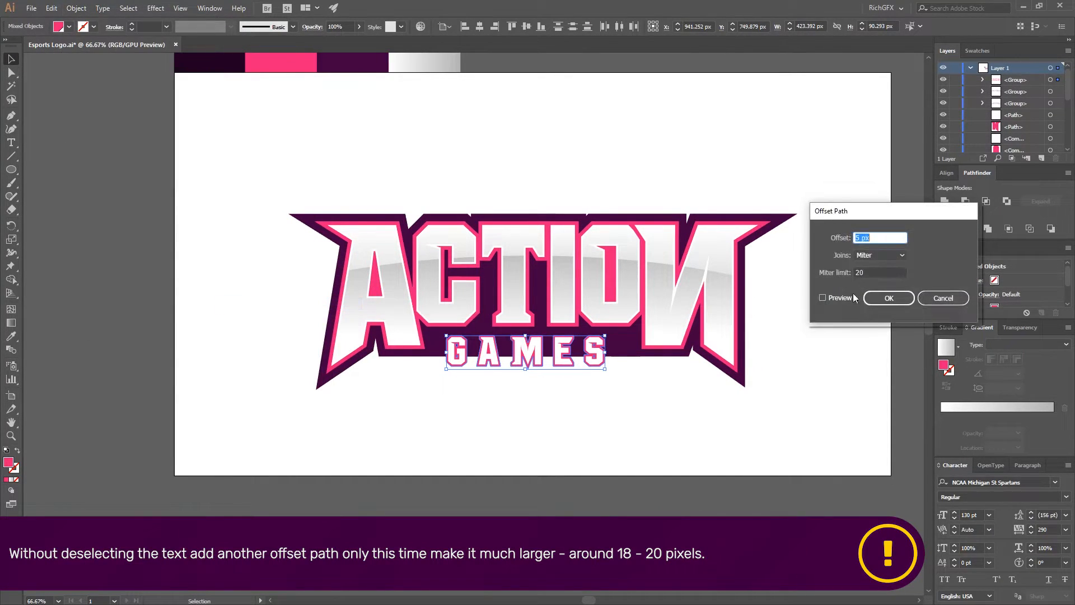
left_click(840, 298)
double_click(859, 238)
type("20")
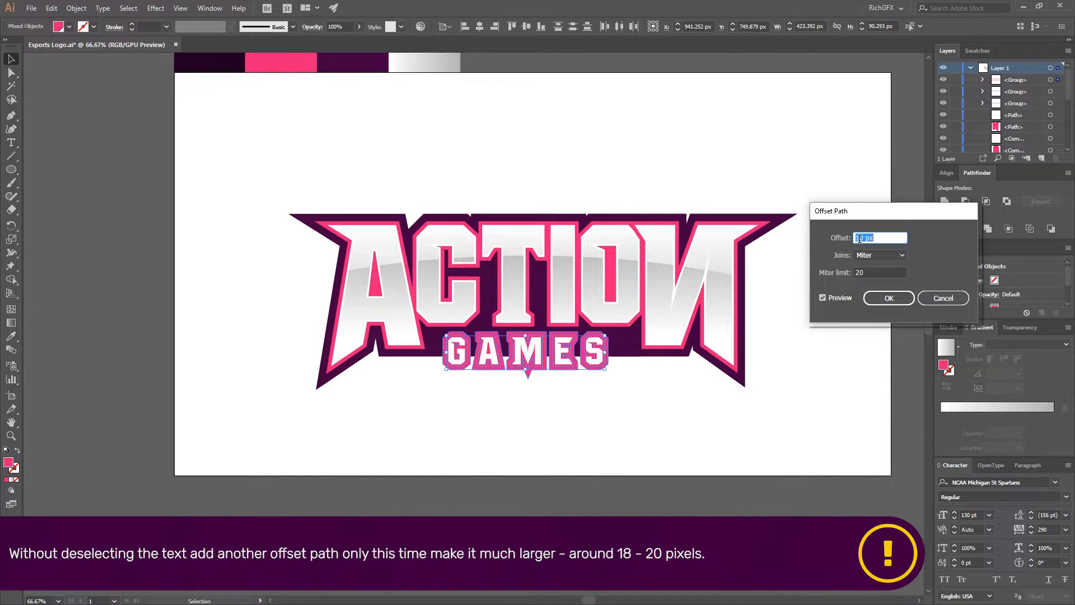
type("18")
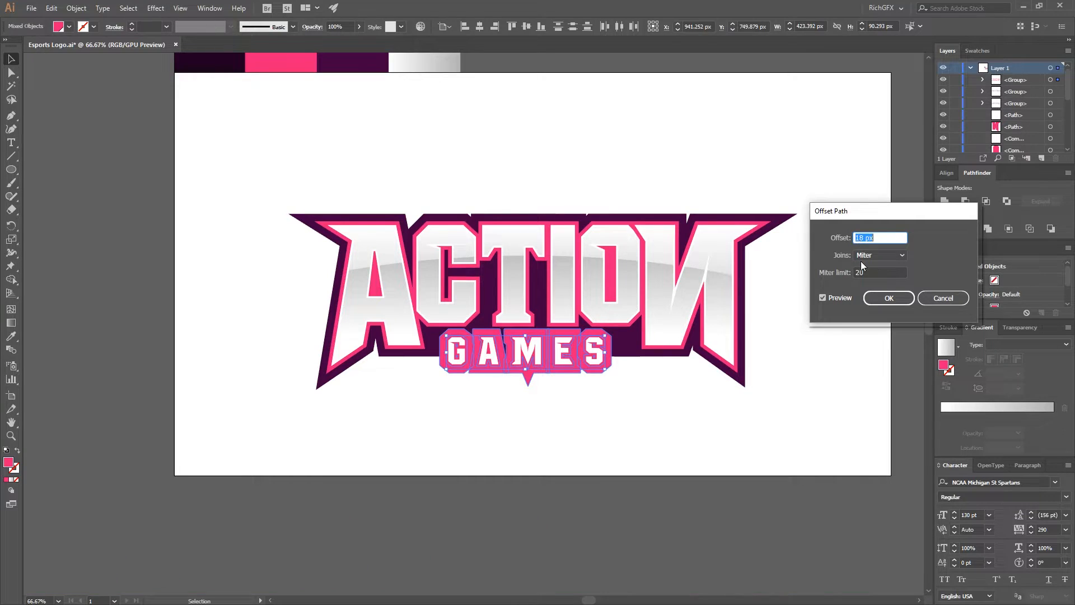
left_click(889, 298)
Fill the larger offset with the dark purple from the ACTION outline and unite its pieces into one shape.
key("i")
left_click(736, 381)
key("v")
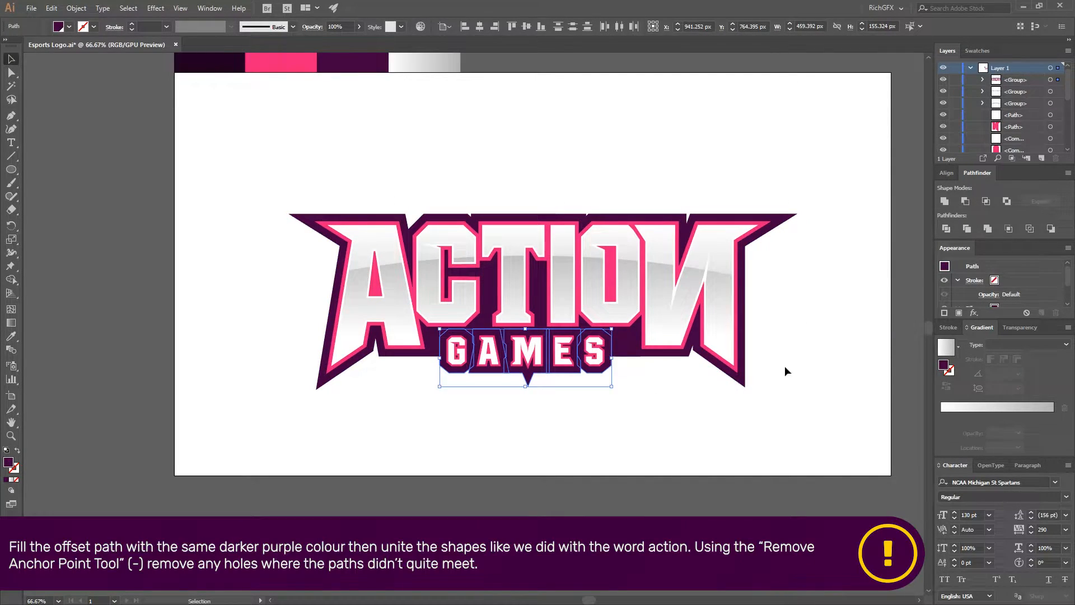
left_click(949, 200)
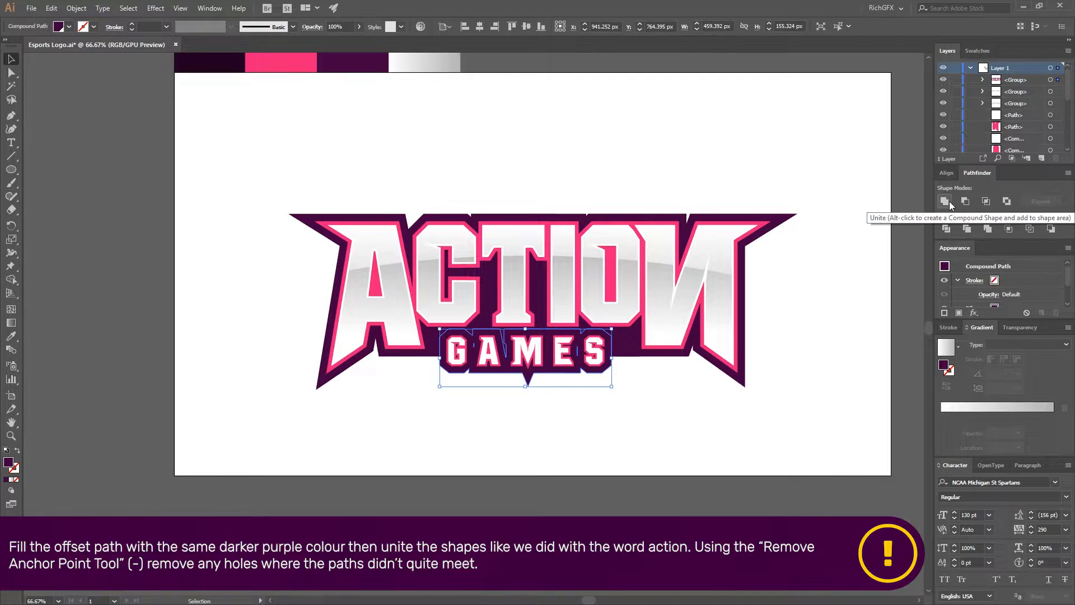
left_click(563, 398)
Delete the anchor points of the hole between E and S and the lowest point of the notch between A and M in the purple shape.
scroll(586, 356, "up", 4)
left_click(571, 370)
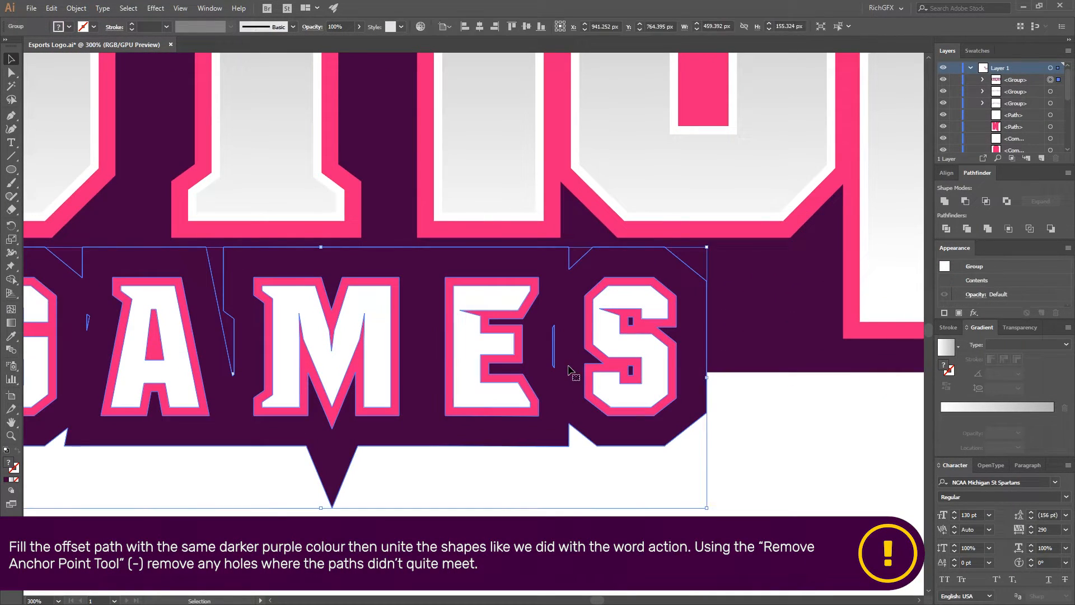
key("minus")
scroll(554, 335, "up", 3)
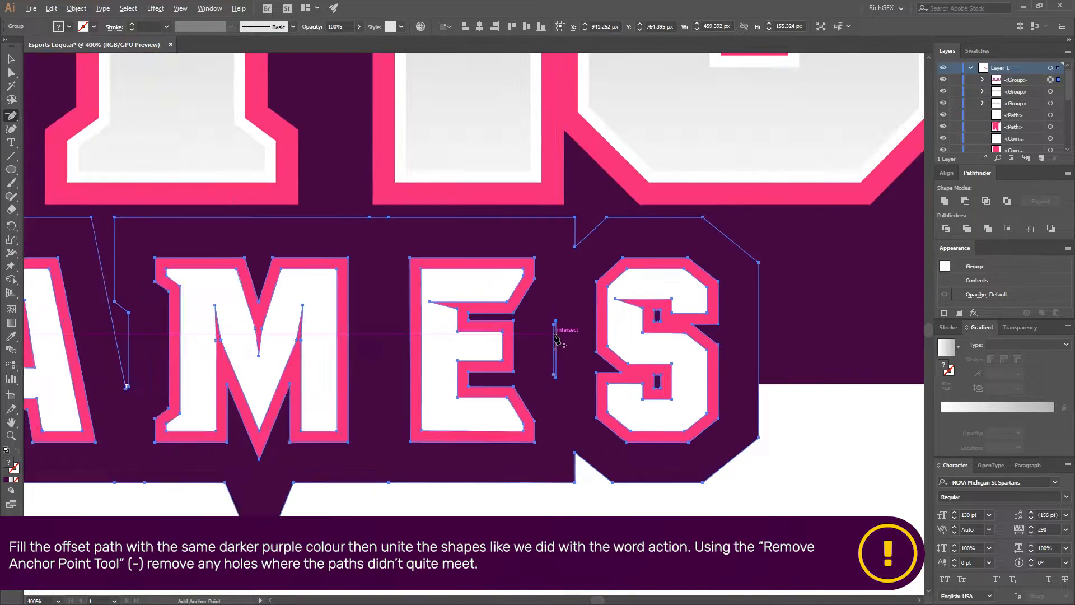
left_click(552, 321)
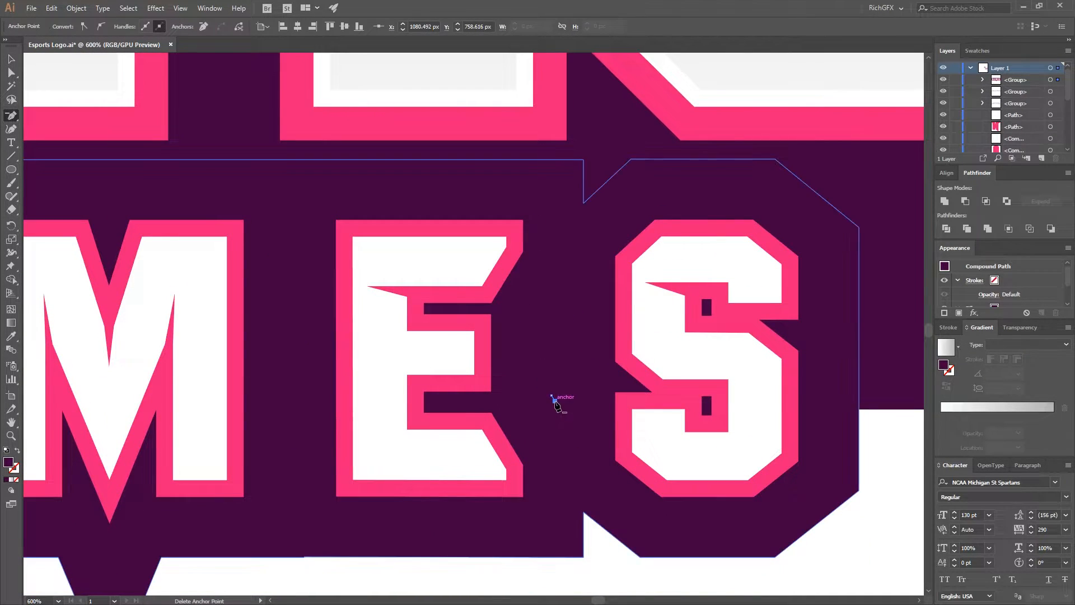
left_click(553, 397)
key("ctrl+shift+a")
scroll(510, 388, "left", 10)
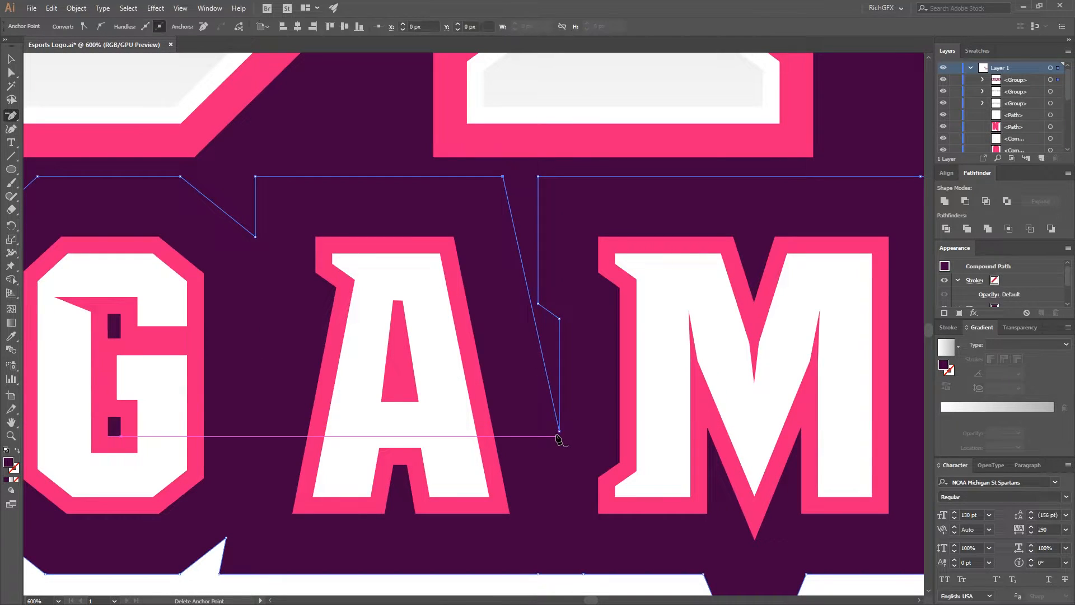
left_click(557, 428)
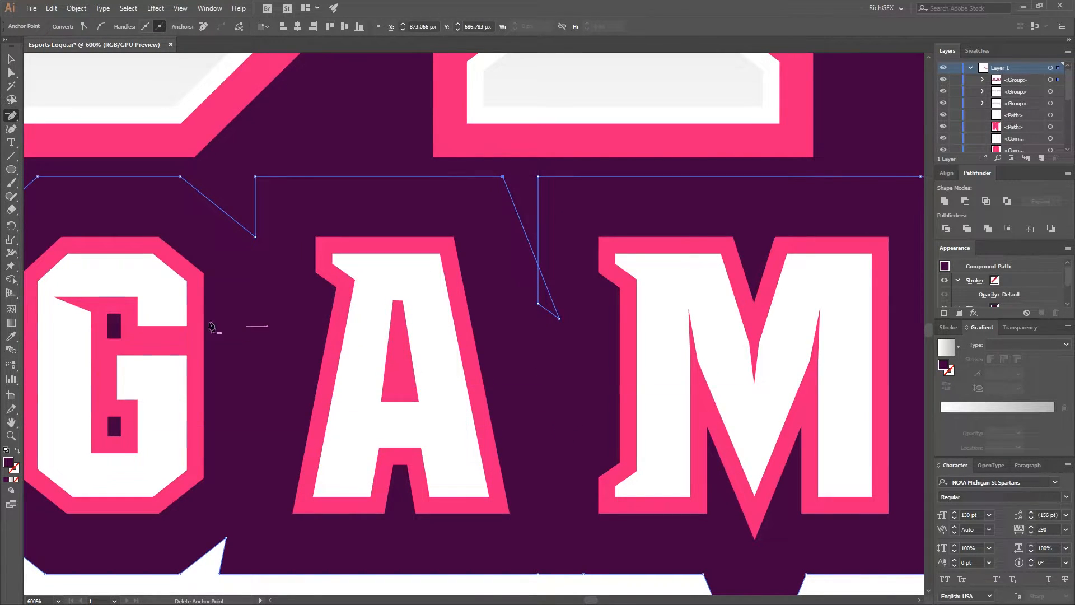
Remove the two small holes in the pink outline of the G by deleting their anchor points.
left_click(121, 314)
left_click(107, 315)
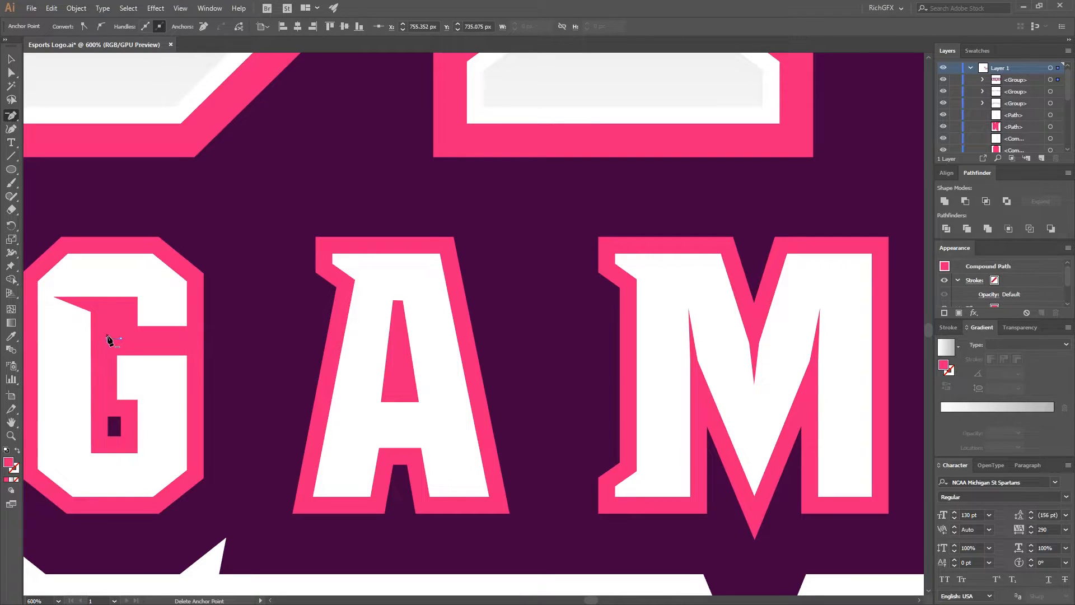
left_click(107, 339)
left_click(121, 339)
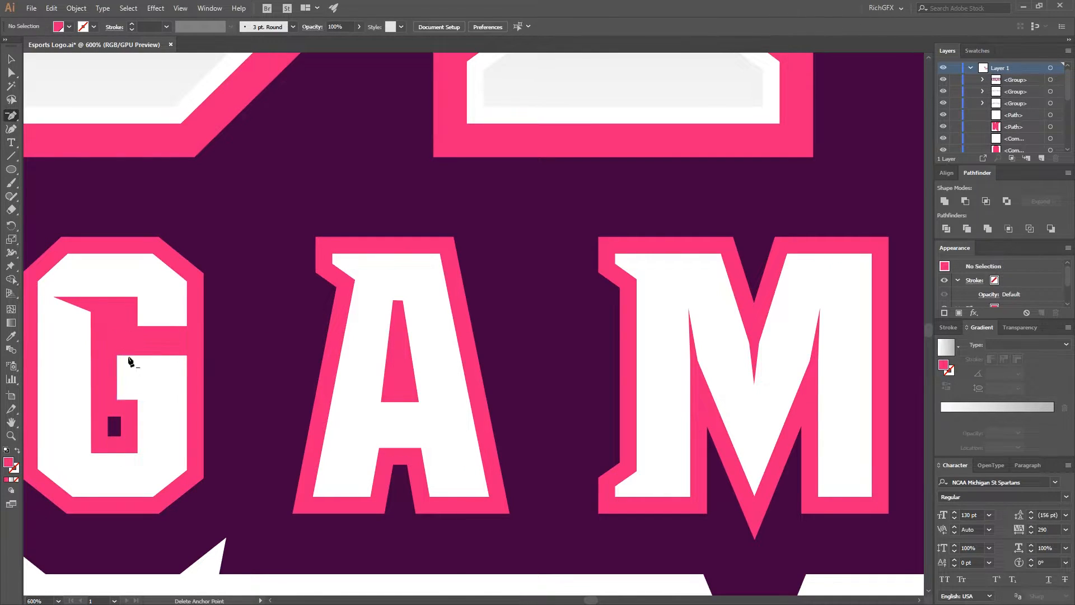
left_click(121, 417)
left_click(108, 418)
left_click(108, 436)
left_click(108, 436)
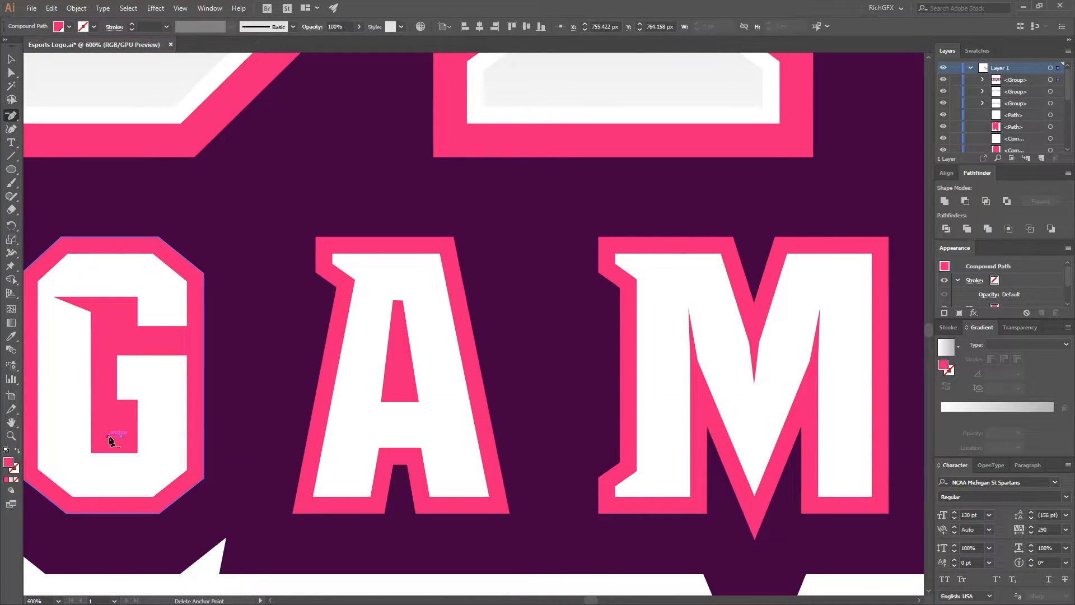
left_click(121, 436)
Remove the two small holes in the pink outline of the S by deleting their anchor points, then deselect everything.
scroll(428, 415, "down", 4)
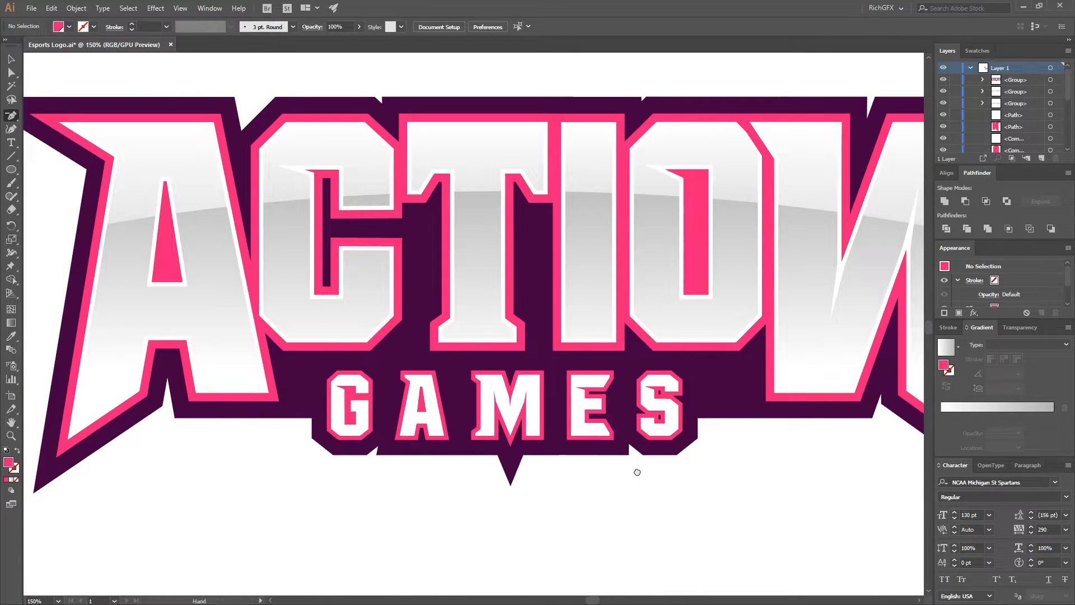
scroll(644, 471, "down", 1)
scroll(594, 398, "up", 5)
left_click(503, 352)
left_click(494, 353)
left_click(494, 369)
left_click(503, 370)
left_click(503, 451)
left_click(493, 450)
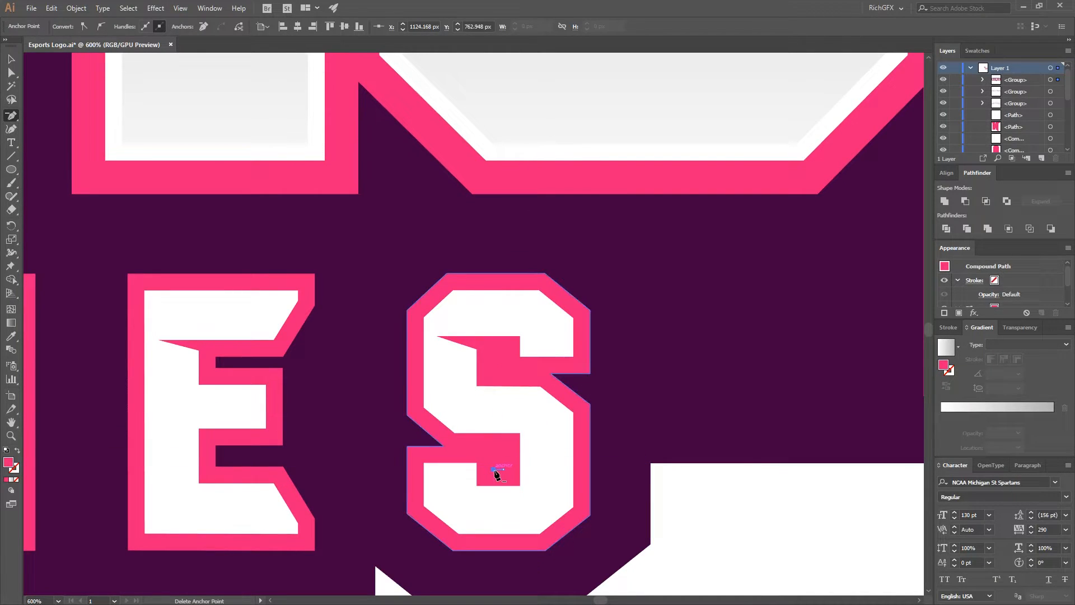
left_click(494, 469)
left_click(503, 469)
key("ctrl+shift+a")
Select all the ACTION GAMES logo artwork and group it.
scroll(528, 429, "down", 4)
scroll(537, 429, "down", 1)
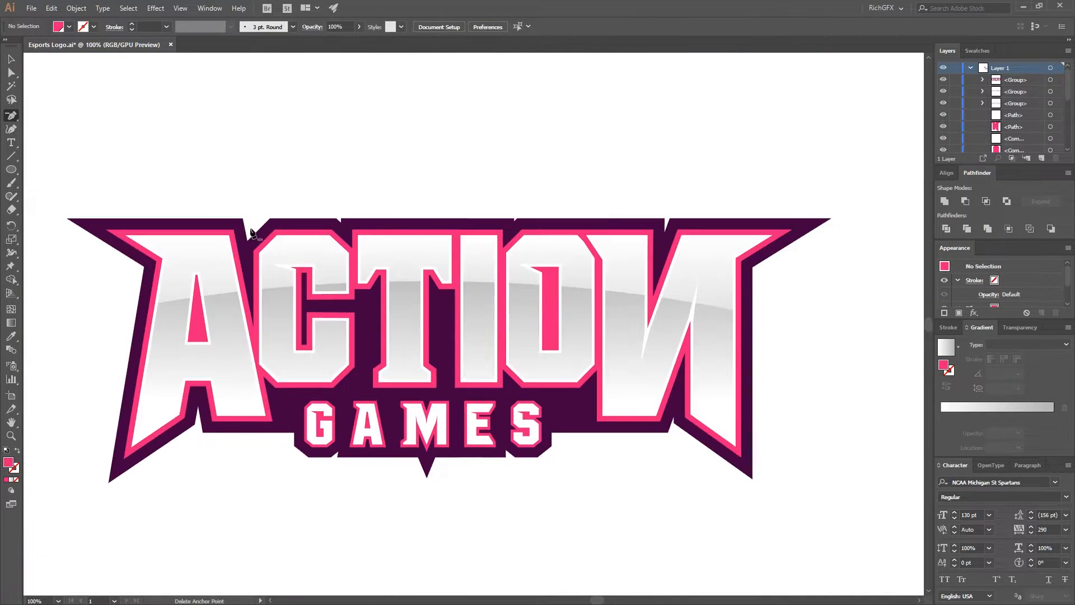
scroll(512, 520, "down", 2)
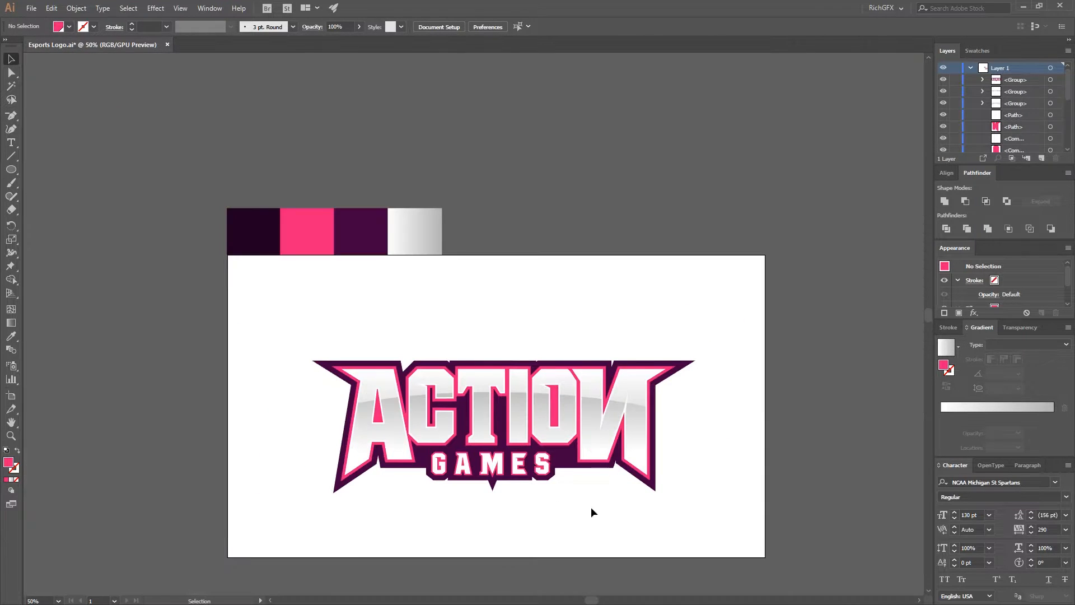
left_click_drag(672, 509, 217, 293)
left_click(102, 7)
left_click(126, 50)
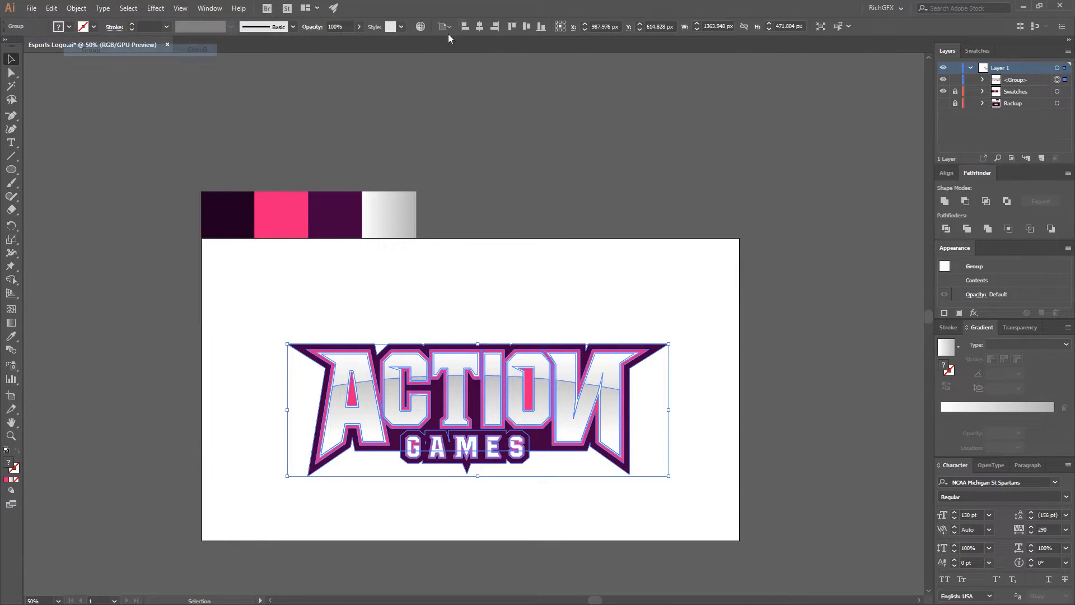
Centre the logo group horizontally and vertically on the artboard, scale it down proportionally and deselect it.
left_click(479, 28)
left_click(526, 28)
left_click_drag(286, 322, 307, 339)
left_click(478, 451)
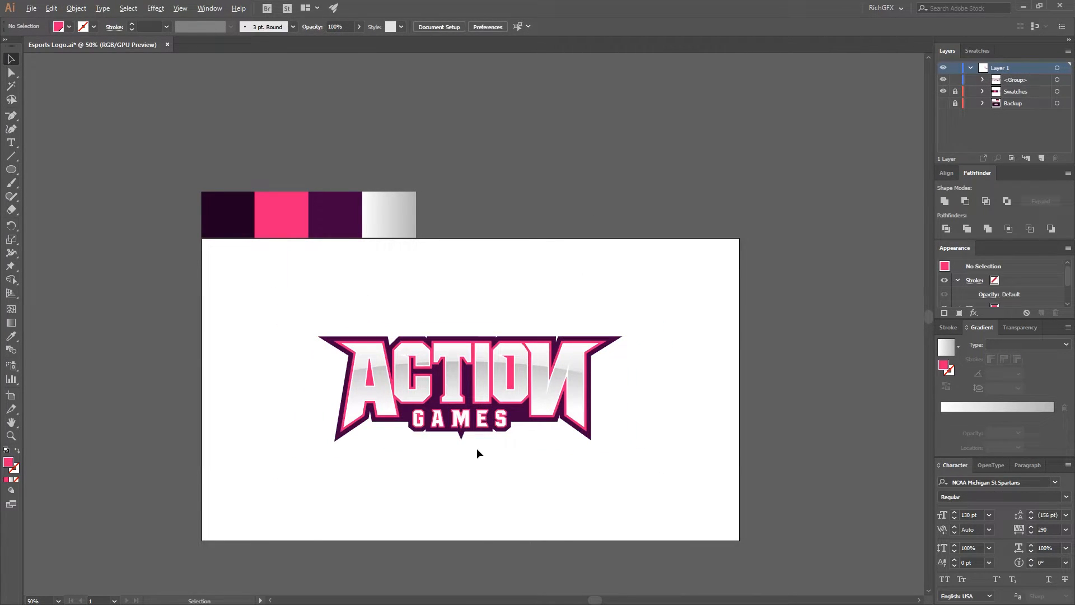
Inside the logo group, move the GAMES subtitle with its outlines slightly right to an X position of about 935.7 px, centred under ACTION.
scroll(459, 446, "up", 2)
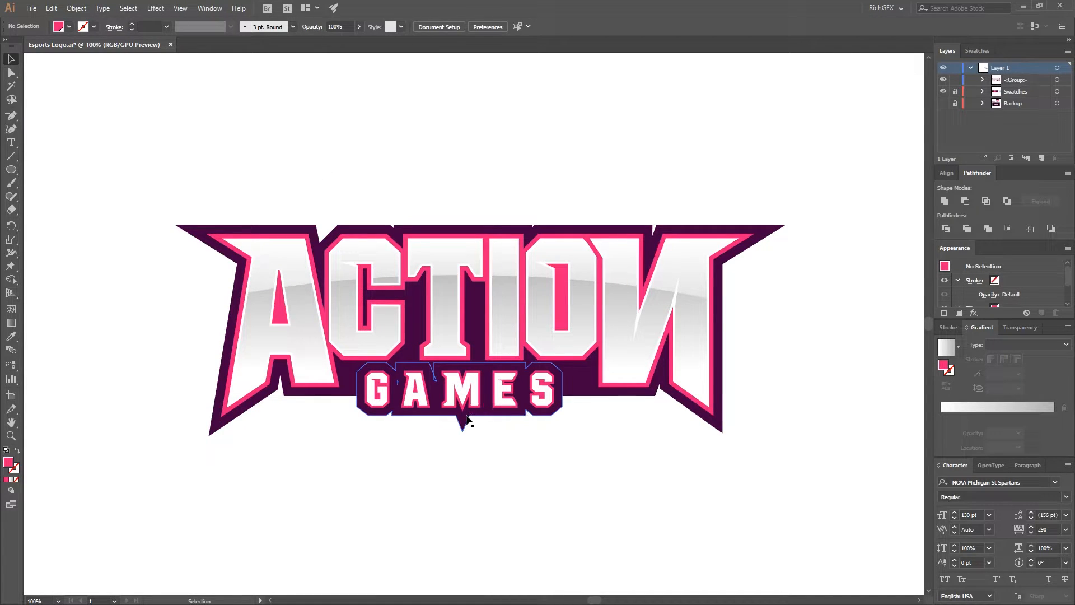
left_click(466, 416)
double_click(467, 416)
left_click(466, 415)
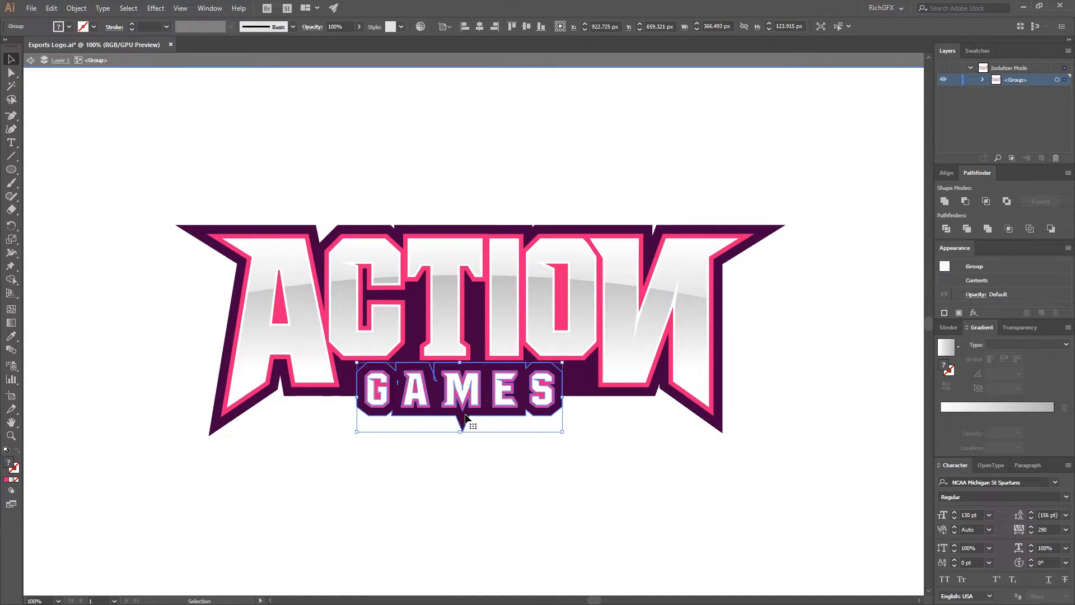
left_click_drag(486, 418, 492, 419)
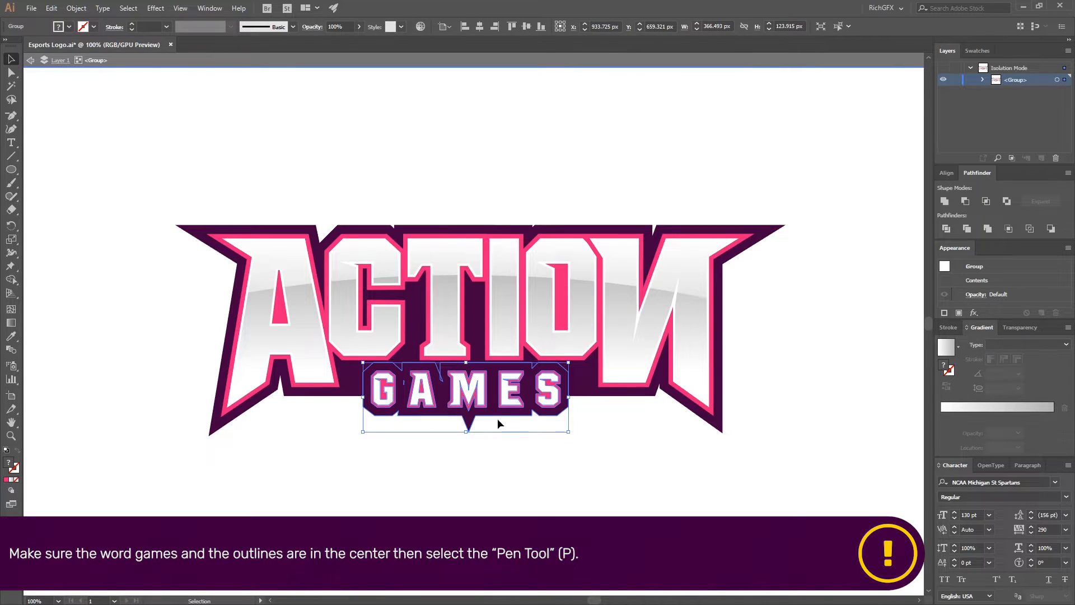
key("Right")
key("Right")
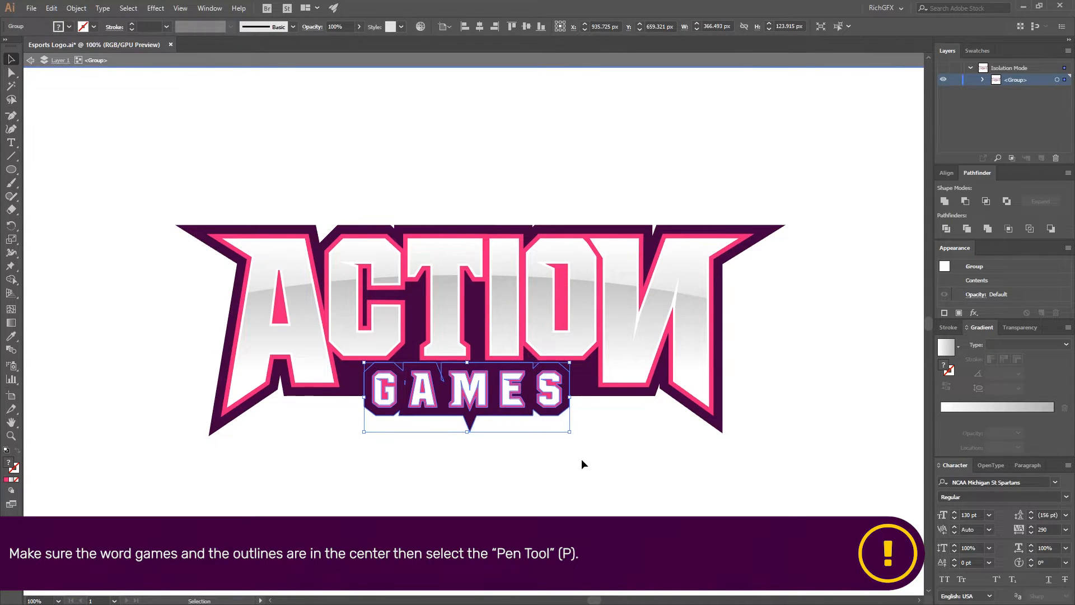
double_click(587, 463)
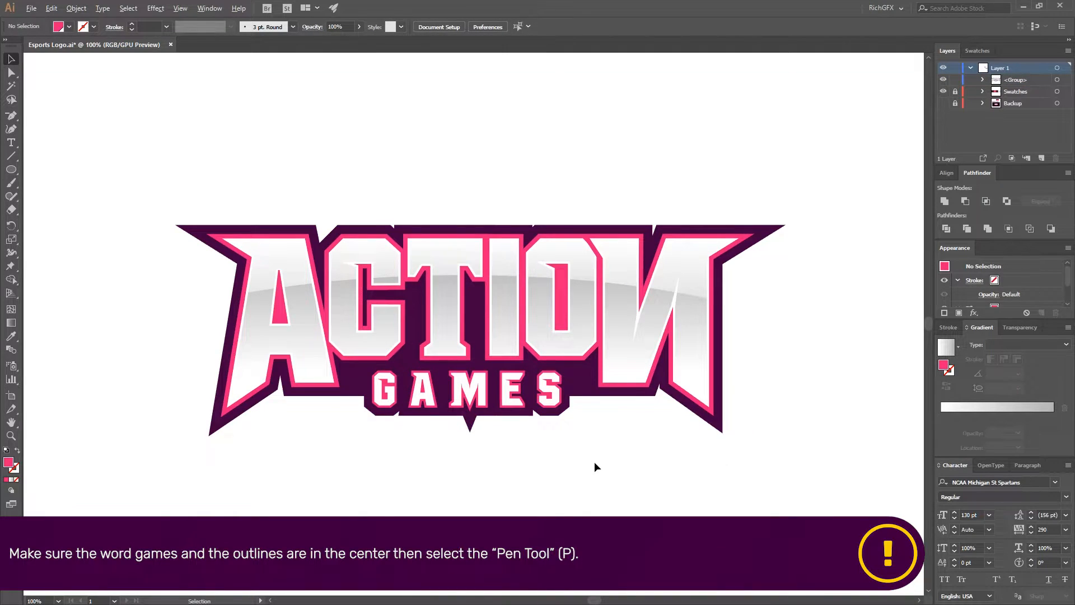
Scale the whole logo group down around its centre to about 786 px wide and 276 px high, then deselect it.
scroll(594, 463, "down", 1)
key("space")
left_click_drag(658, 478, 655, 475)
left_click_drag(252, 240, 746, 485)
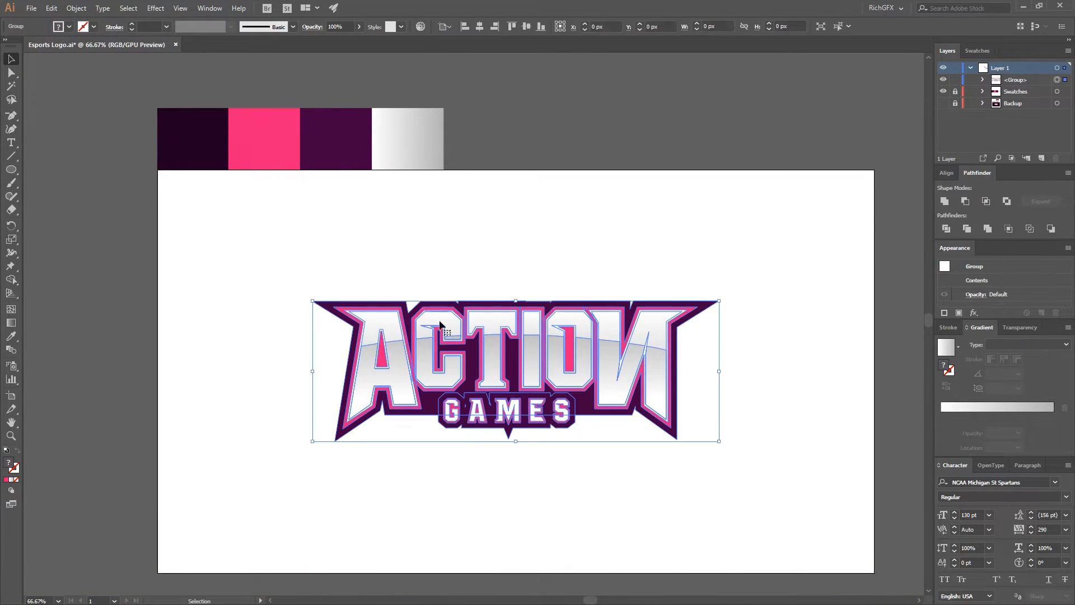
left_click_drag(306, 300, 370, 320)
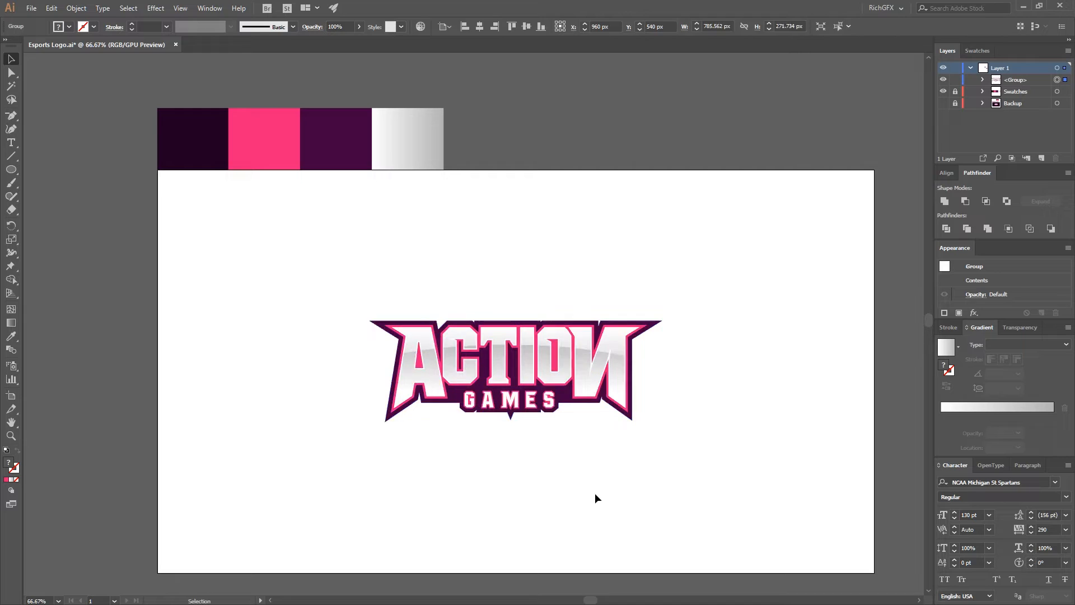
left_click(596, 499)
Draw half a shield with the Pen tool over the logo's left side from its vertical centre line, about 242 px wide and 484 px high.
left_click_drag(14, 172, 51, 170)
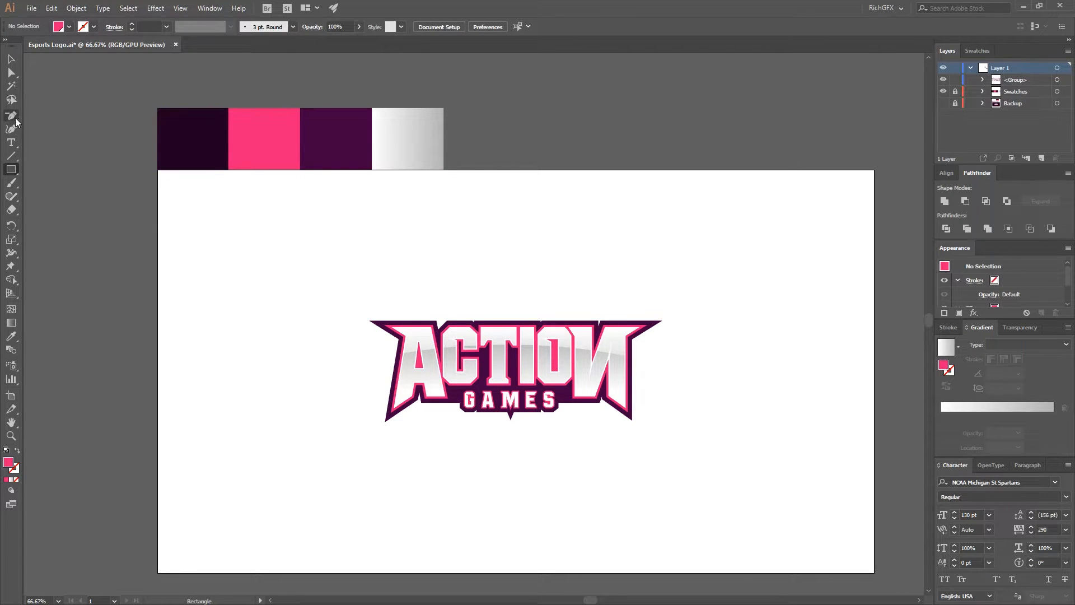
left_click_drag(15, 115, 53, 116)
left_click(510, 459)
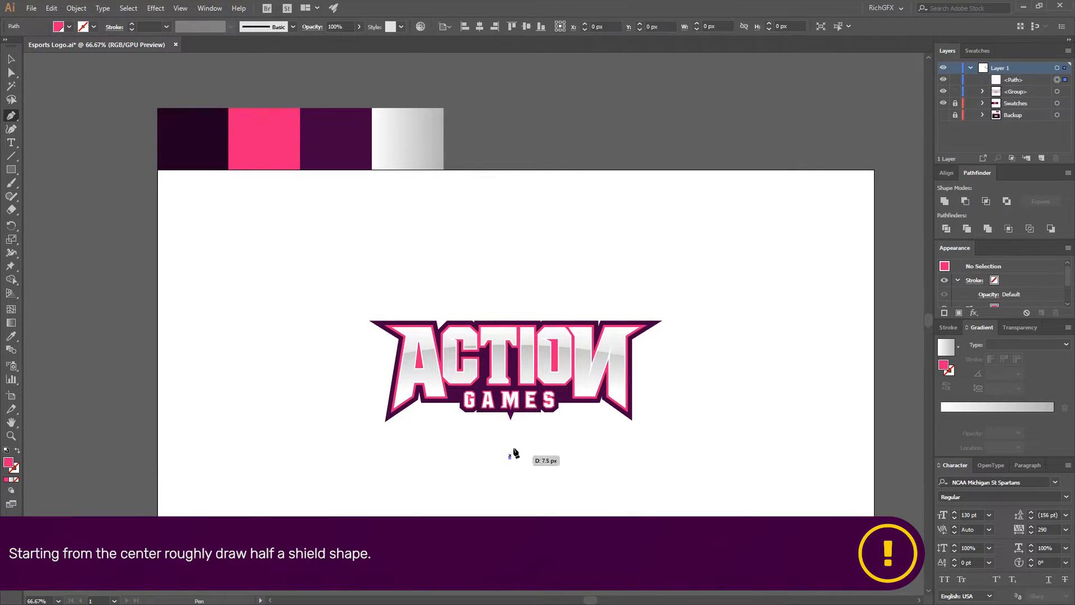
left_click(512, 278, "shift")
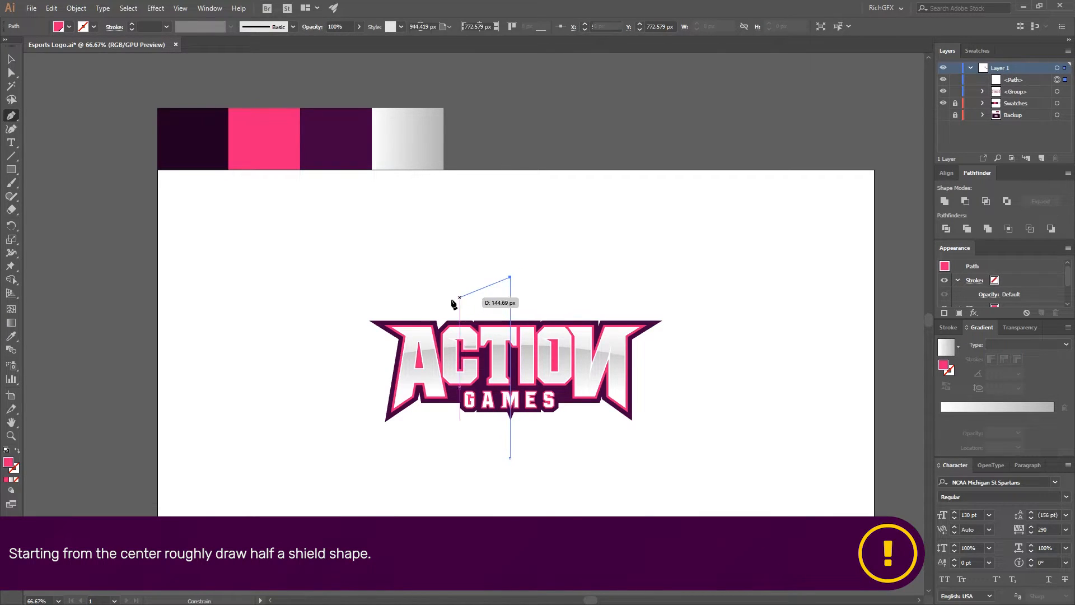
left_click(419, 307)
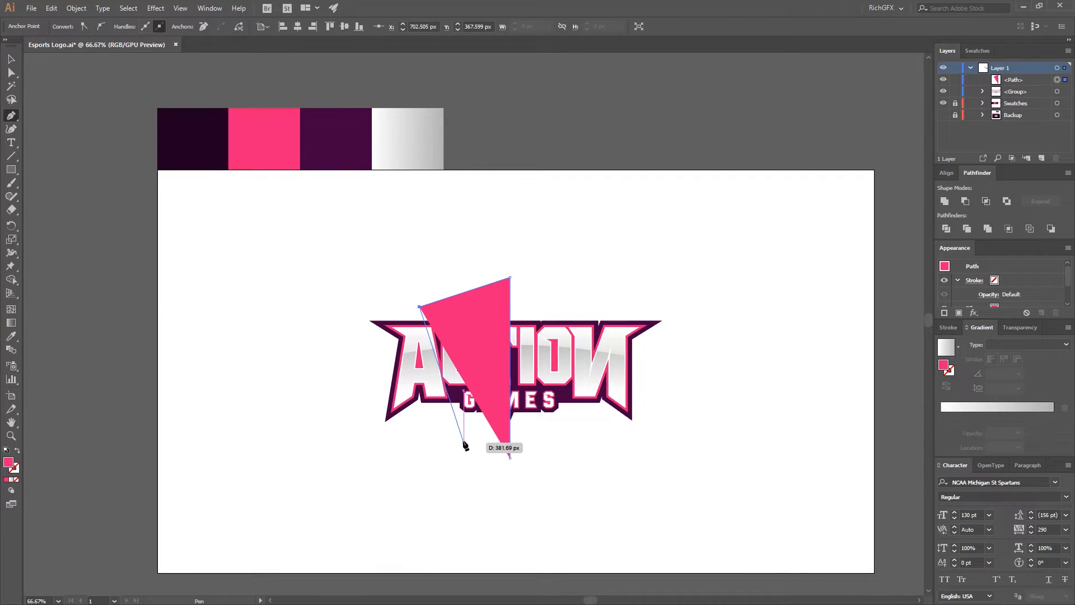
left_click(460, 433)
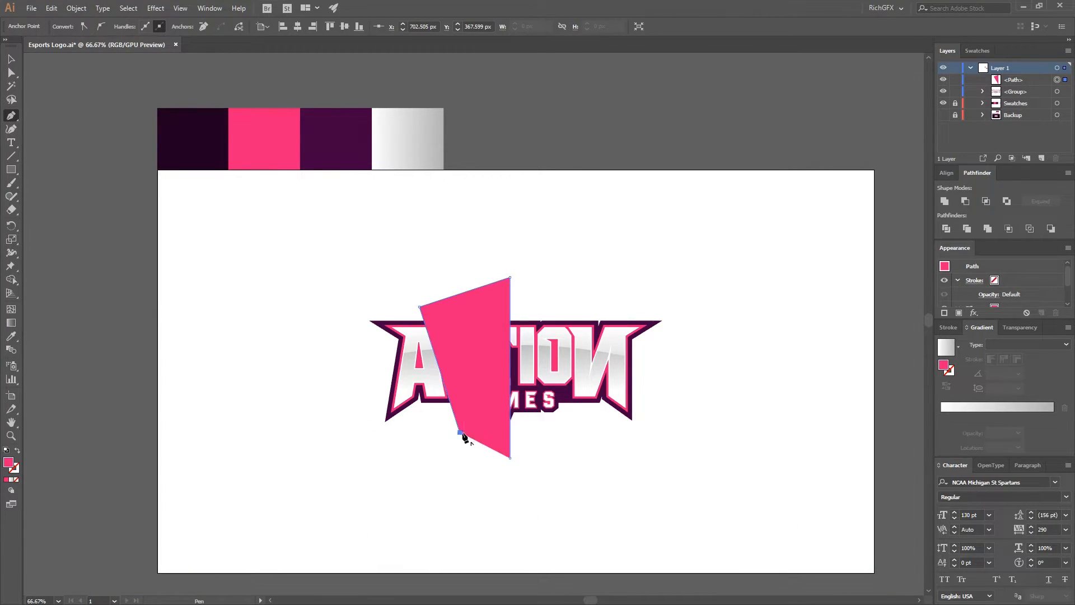
key("v")
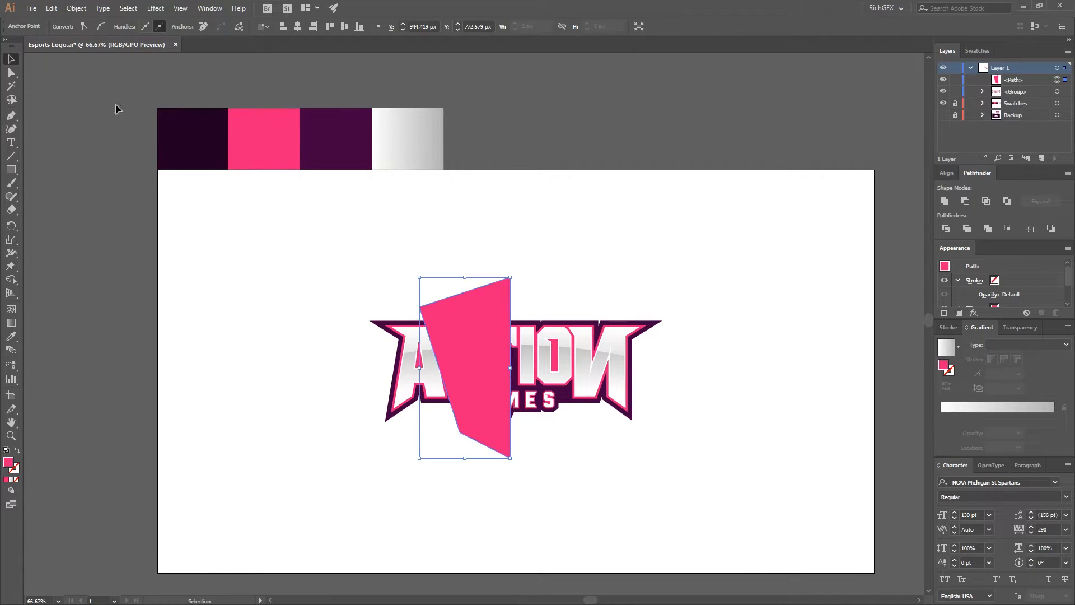
Duplicate the half shield to the right and reflect the copy so it mirrors the original.
left_click_drag(491, 315, 626, 315, "alt")
left_click(77, 8)
mouse_move(112, 20)
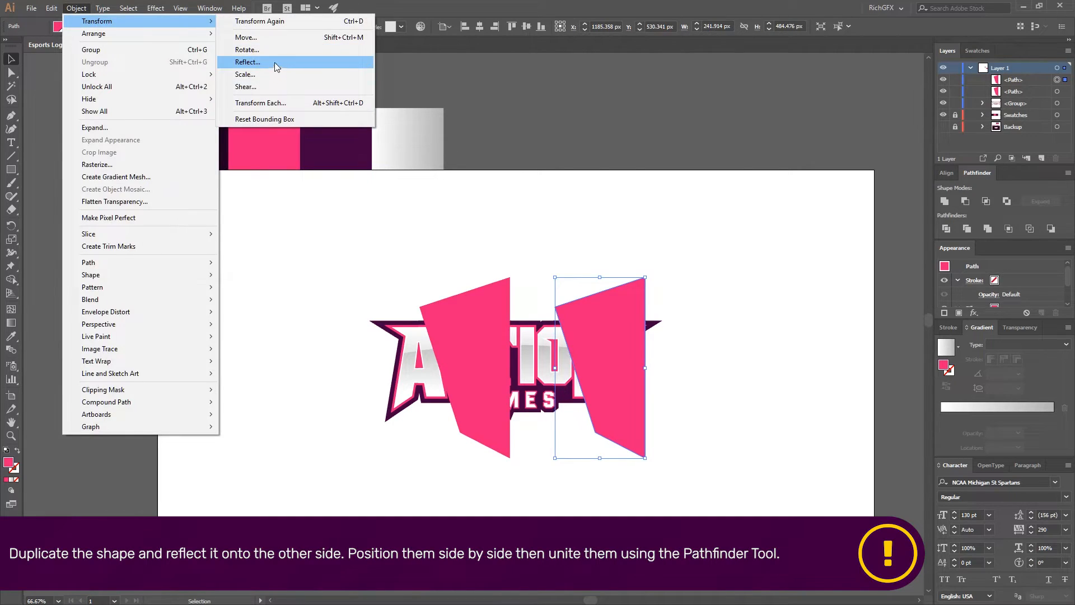
left_click(247, 62)
left_click(681, 314)
Snap the mirrored half against the original along the centre line and unite both halves into one shield shape.
scroll(515, 305, "up", 2)
scroll(516, 305, "up", 3)
left_click_drag(802, 260, 590, 251, "shift")
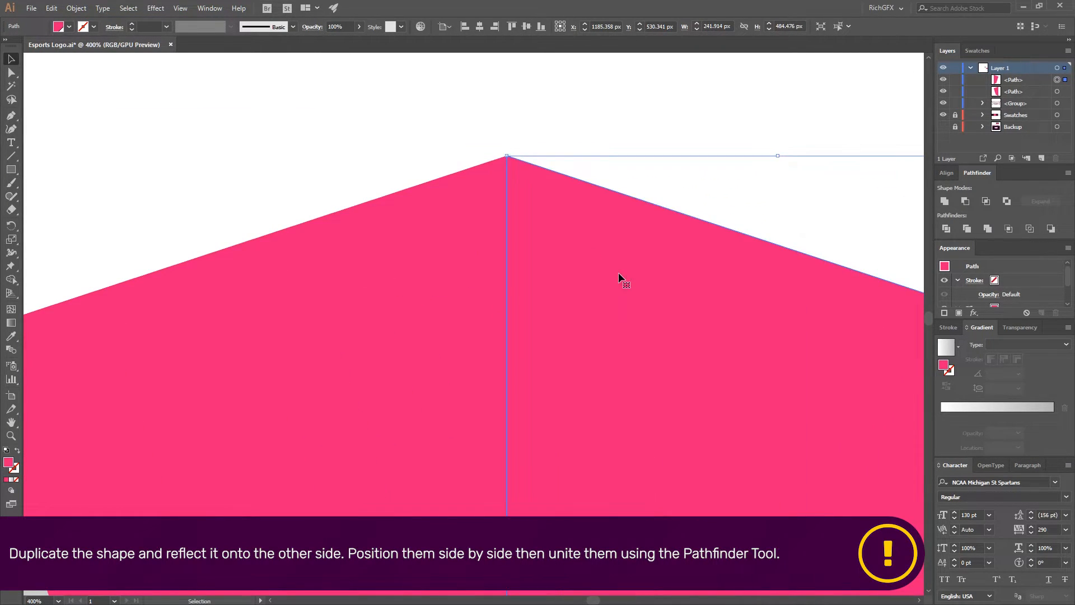
left_click(472, 243, "shift")
left_click(950, 199)
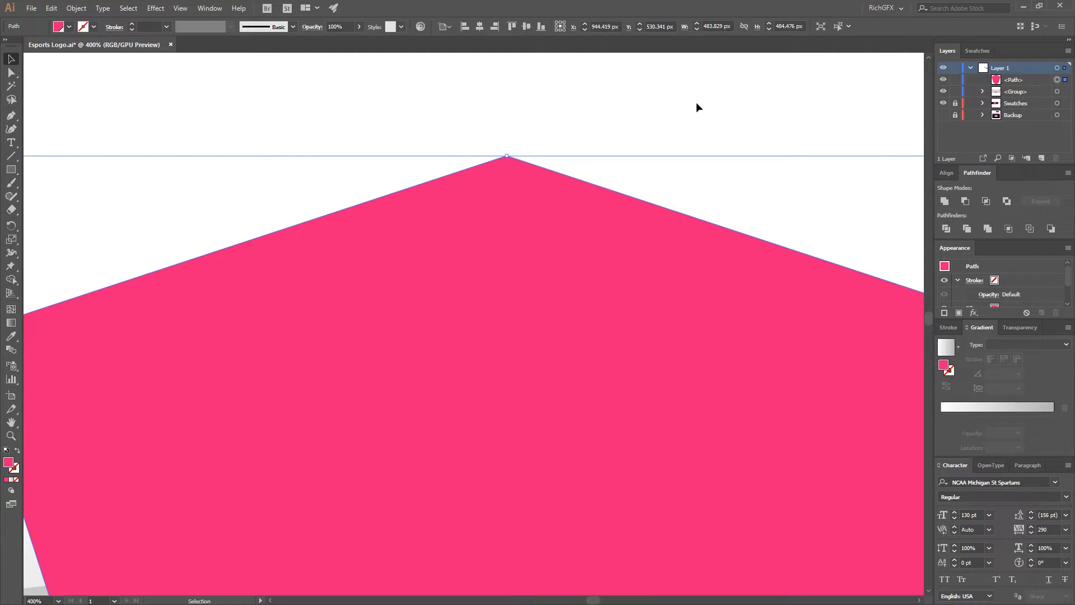
left_click(696, 104)
Fill the shield with the lighter of the two dark purple swatches and send it behind the logo.
scroll(717, 168, "down", 5)
left_click(583, 252)
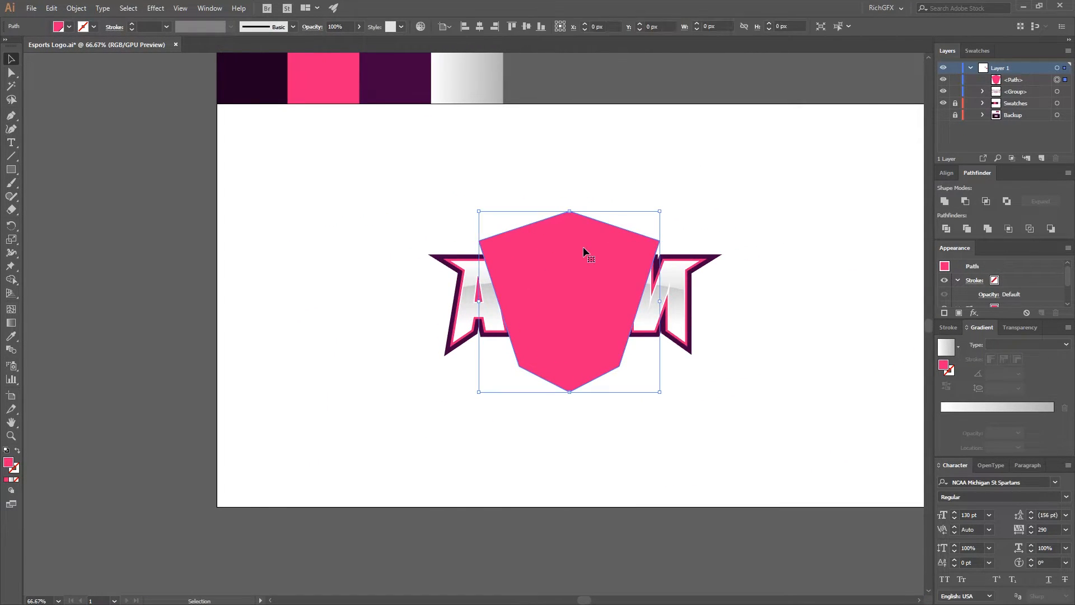
key("i")
left_click(379, 89)
left_click(10, 59)
right_click(530, 223)
mouse_move(582, 409)
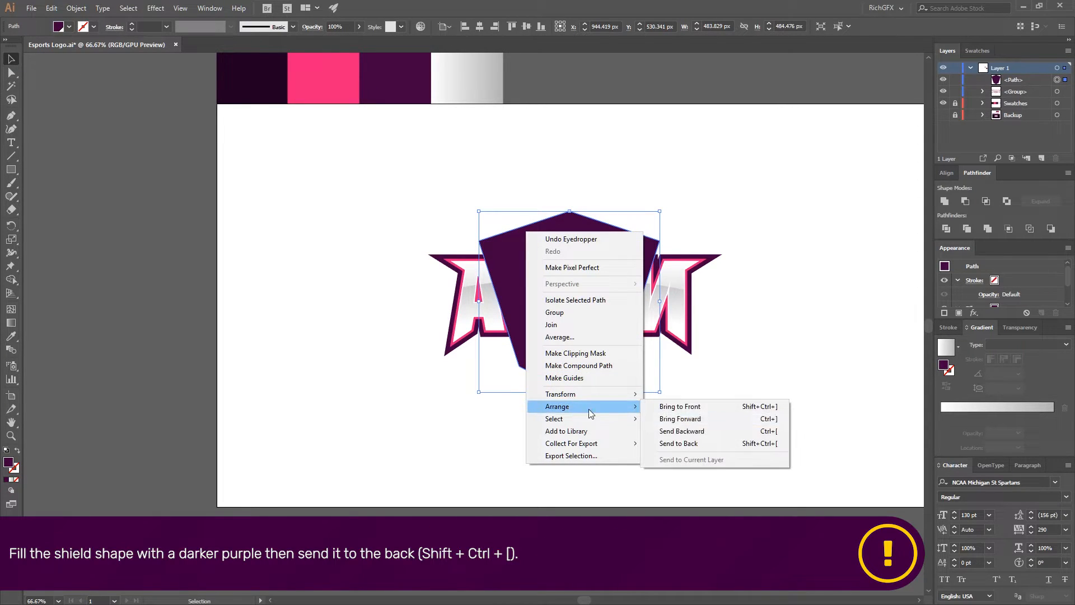
left_click(700, 442)
left_click(660, 408)
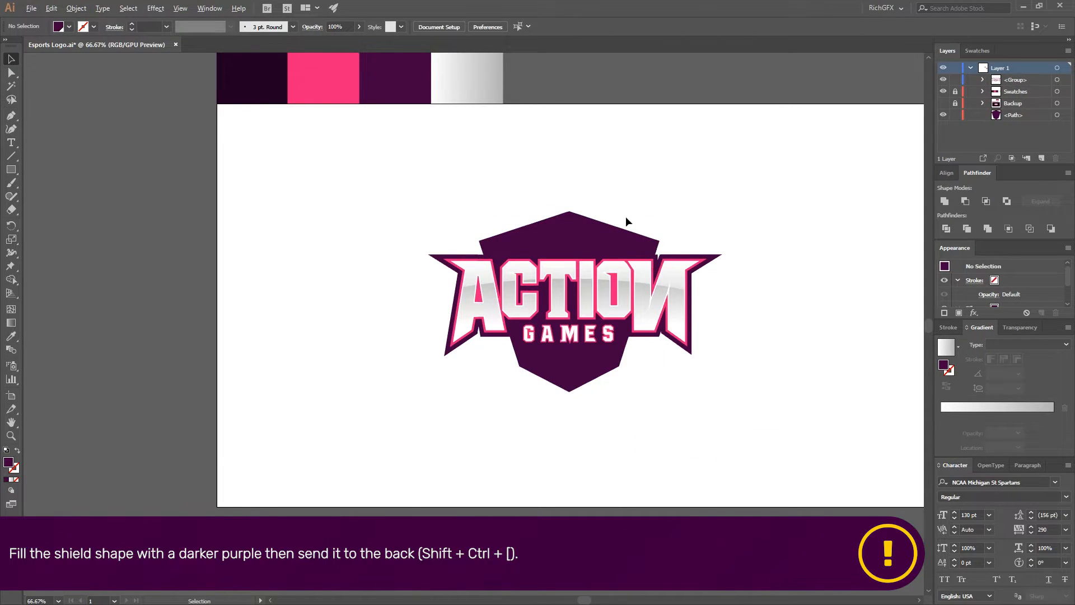
Move the shield's top and upper-right anchor points down 10 px and its bottom point up 10 px.
scroll(616, 216, "up", 1)
left_click(592, 209)
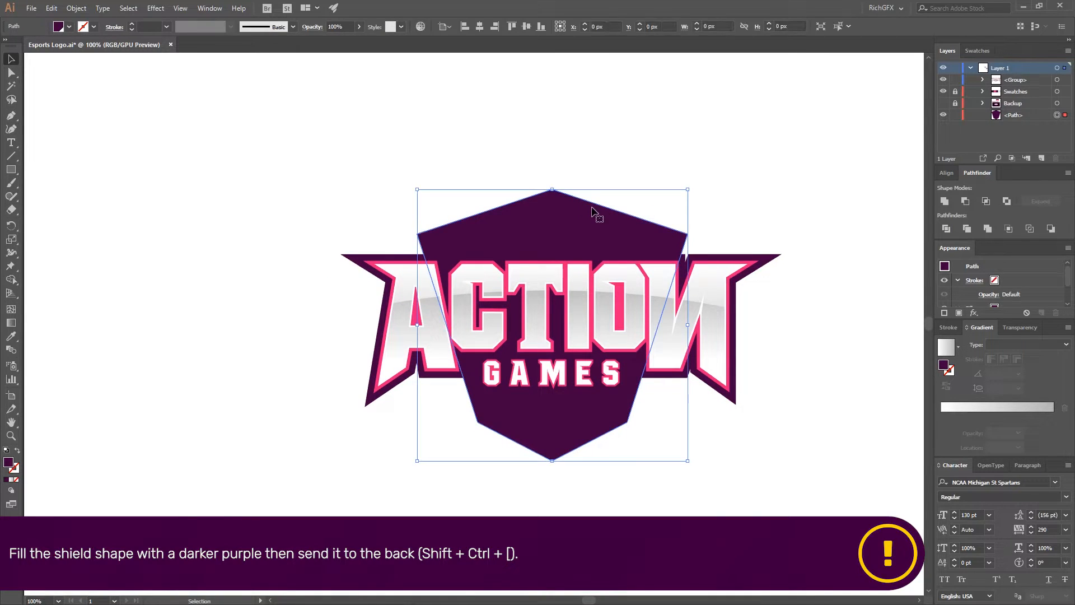
left_click(15, 73)
left_click(662, 152)
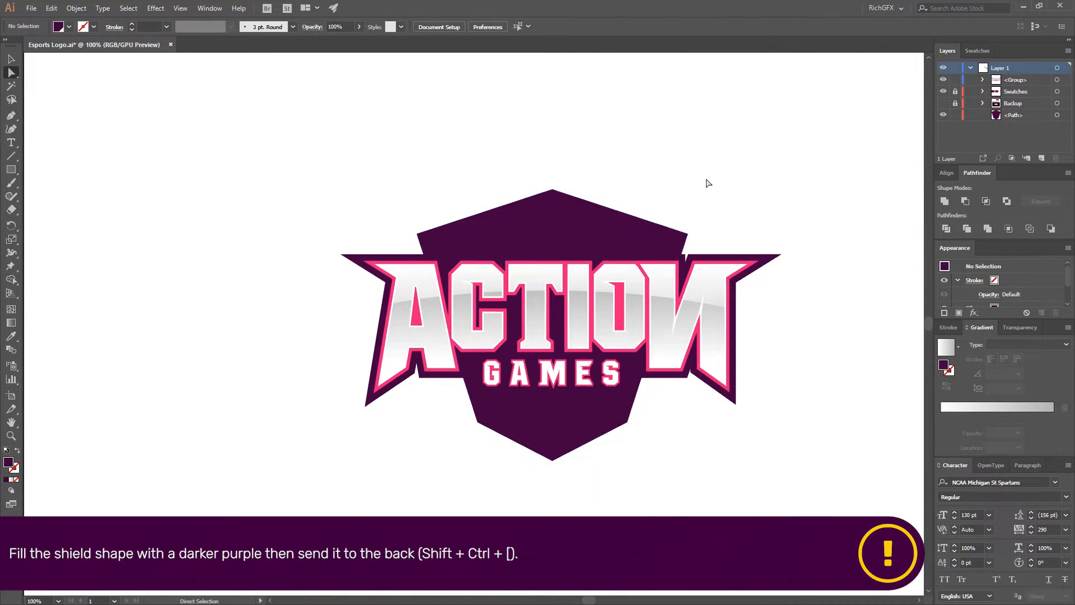
left_click(553, 222)
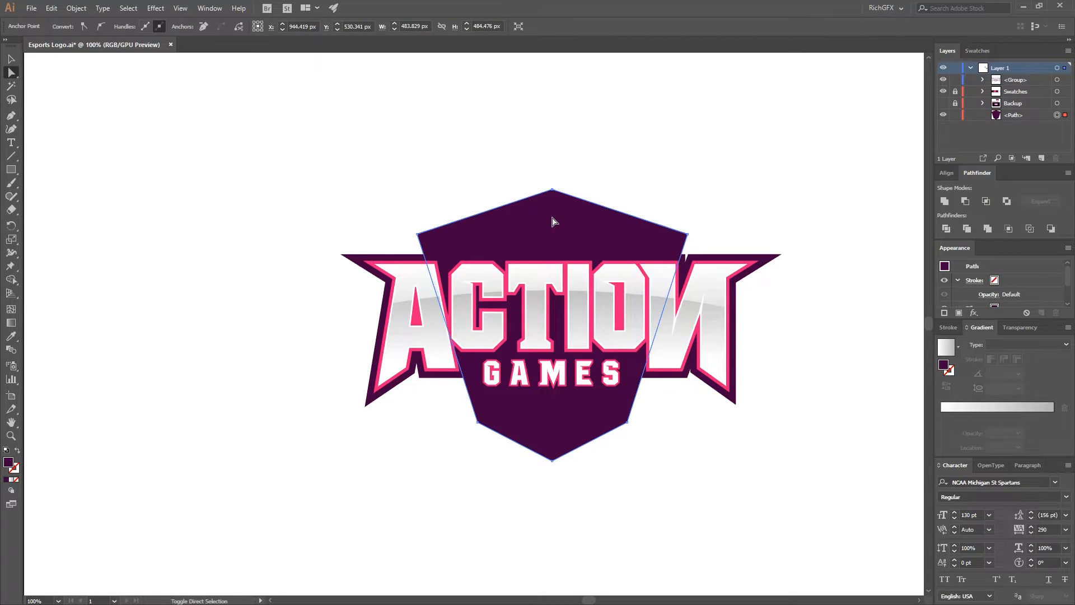
key("shift+Down")
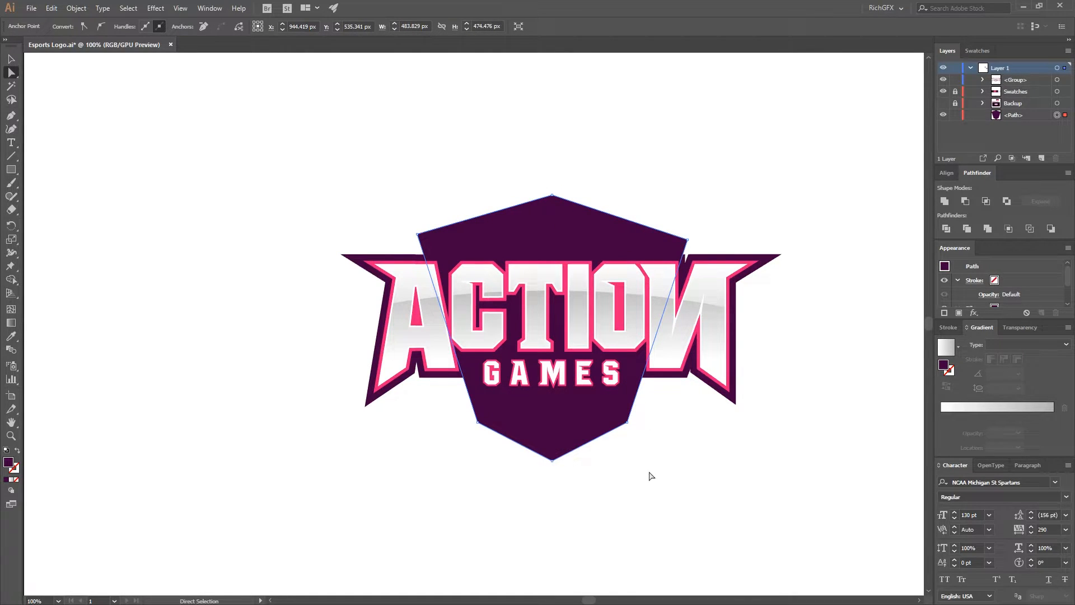
left_click_drag(589, 478, 543, 450)
key("shift+Up")
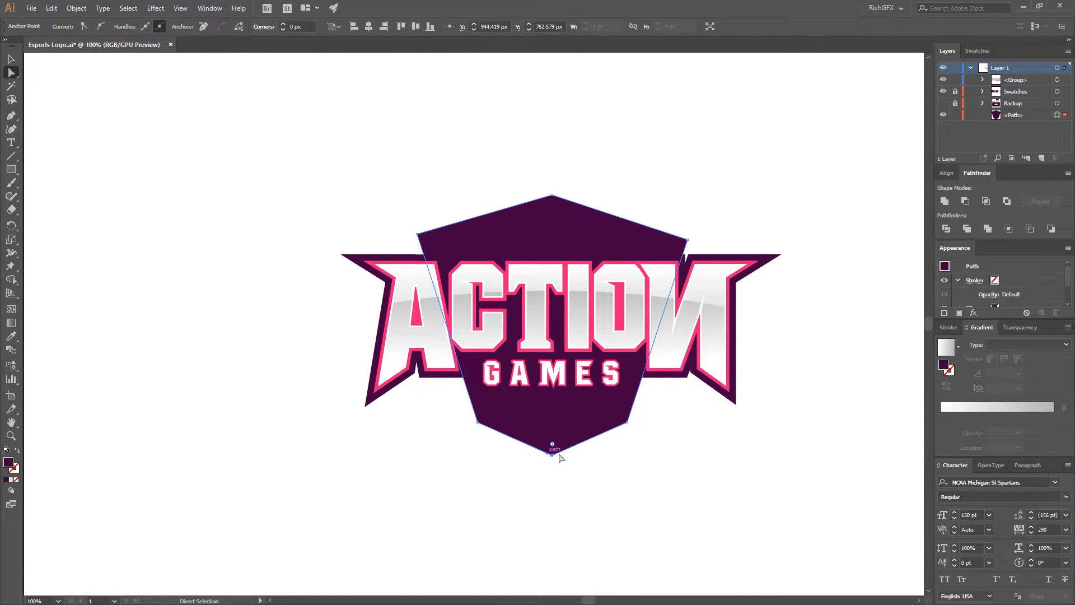
left_click(644, 483)
Offset the shield's path outward by 10 px with miter joins and a miter limit of 20.
left_click(477, 229)
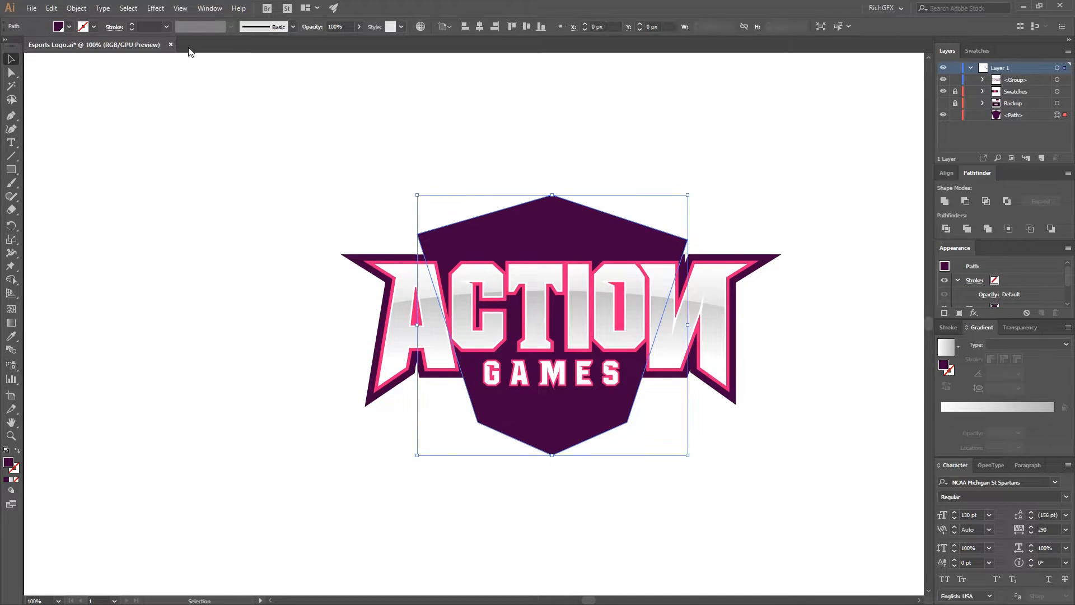
left_click(76, 8)
mouse_move(122, 267)
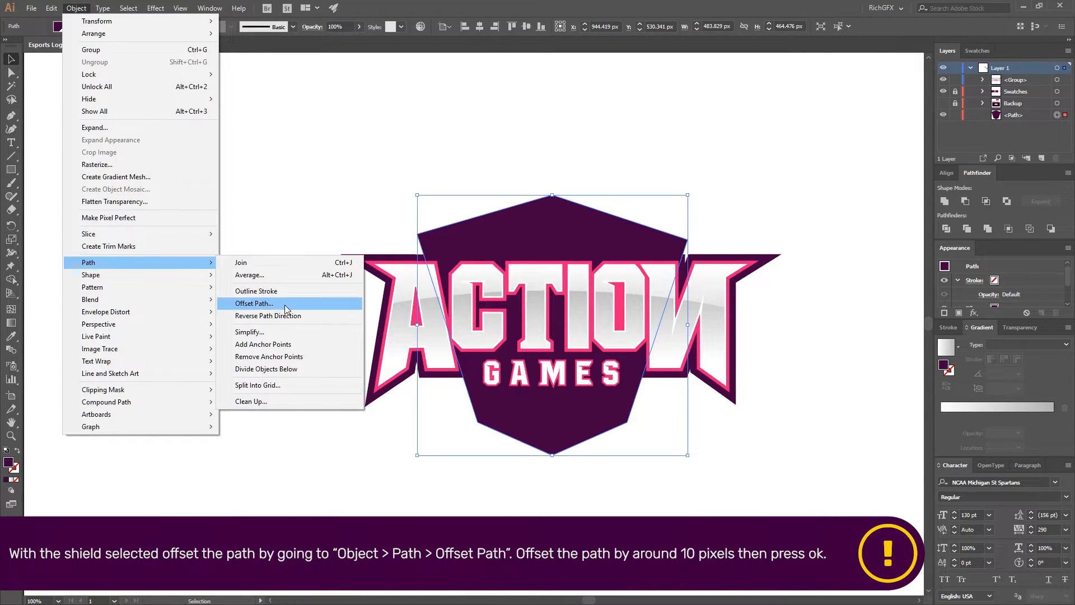
left_click(254, 303)
left_click(840, 298)
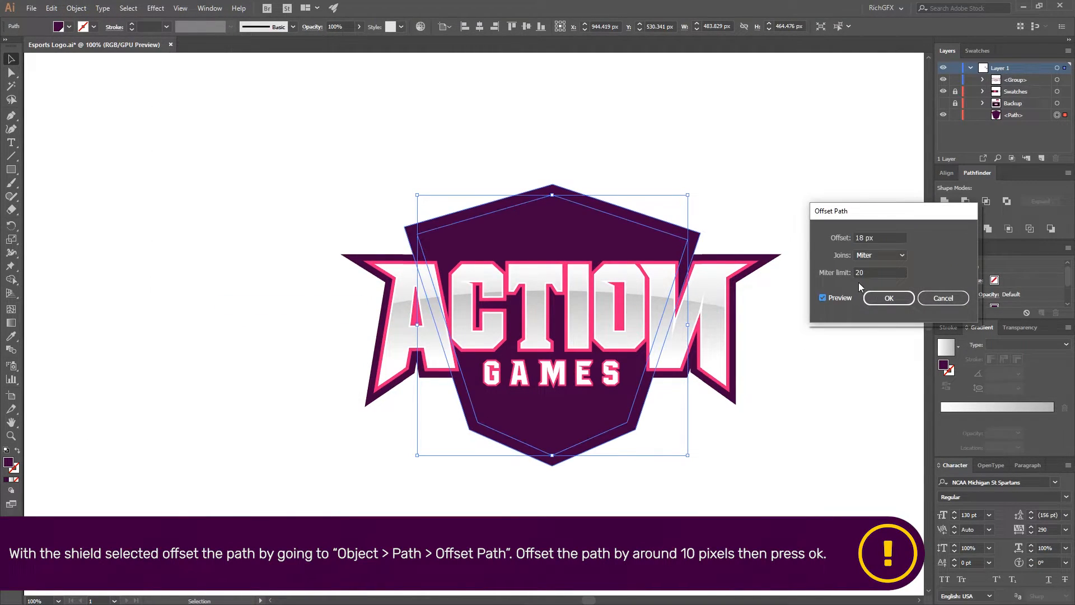
double_click(869, 236)
key("Down")
key("Down")
key("Down")
key("Down")
key("Down")
key("Down")
key("Down")
key("Down")
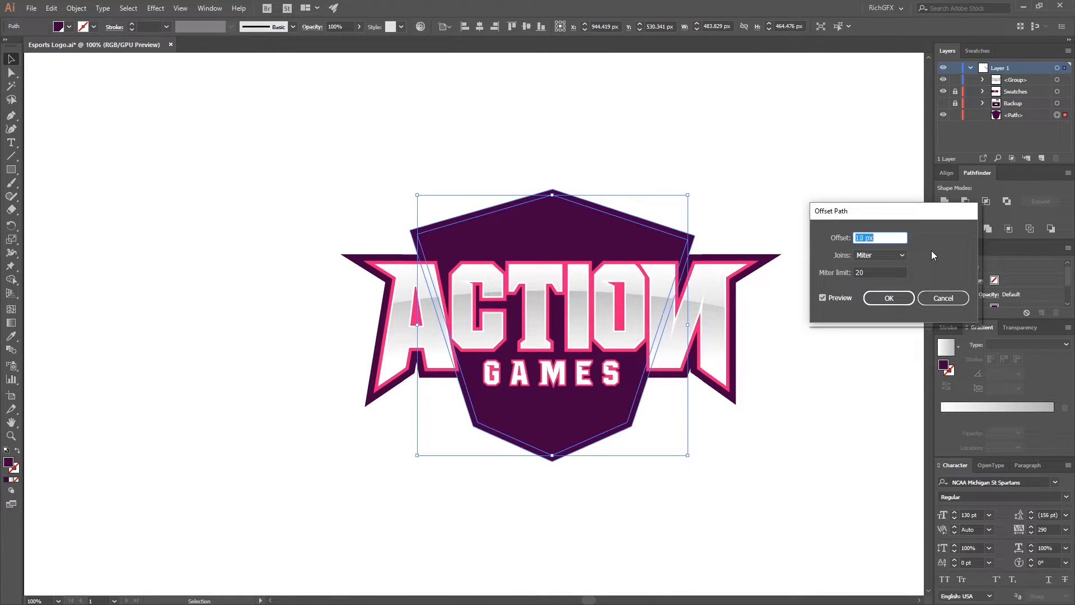
left_click(891, 299)
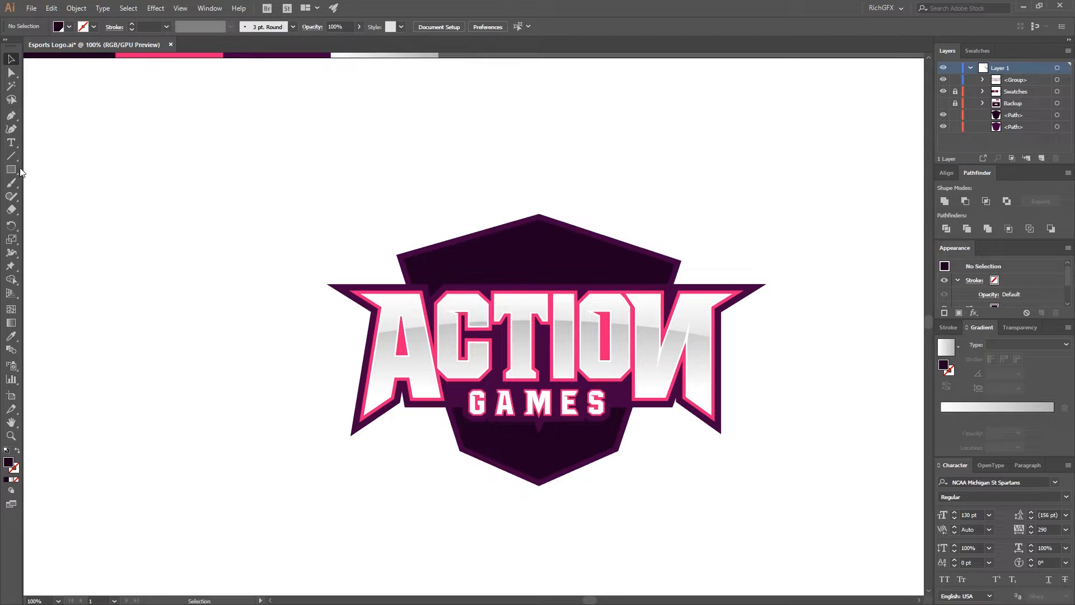
Draw a rectangle covering the entire left half of the shield, with its right edge on the vertical centre line.
key("m")
left_click_drag(169, 121, 539, 528)
left_click(12, 59)
Divide the shield with Shape Builder into left and right border halves around a single centre shape, then delete the leftover rectangle piece.
left_click_drag(586, 184, 510, 237)
key("shift+m")
left_click(528, 234)
left_click(553, 243)
left_click(555, 222)
left_click(531, 219)
key("v")
left_click(478, 138)
key("Delete")
Select the left and right border halves of the shield and fill both with a linear gradient.
left_click(567, 226)
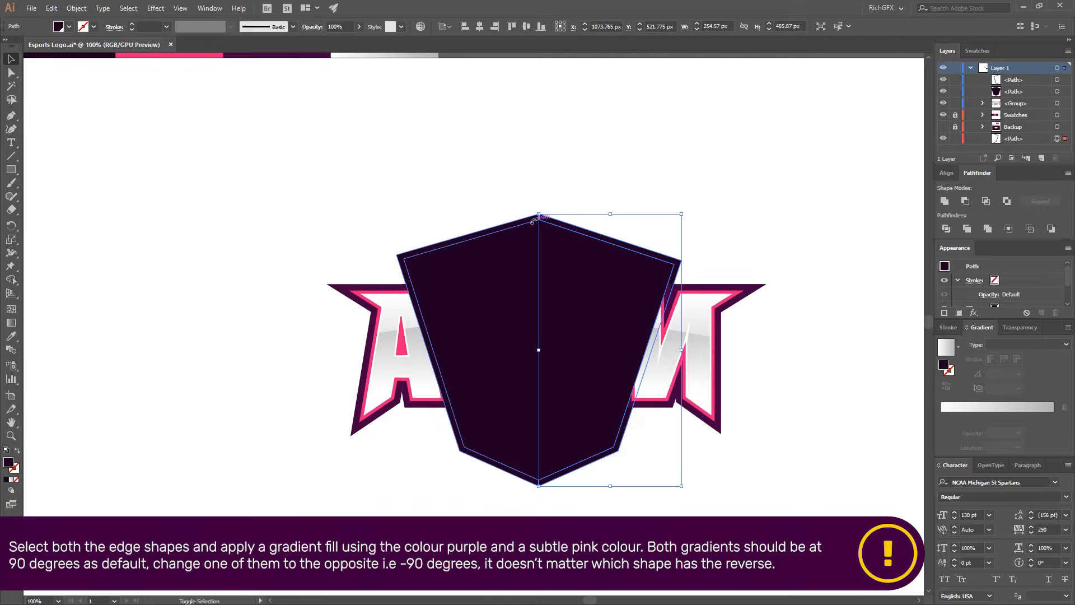
left_click(527, 220, "shift")
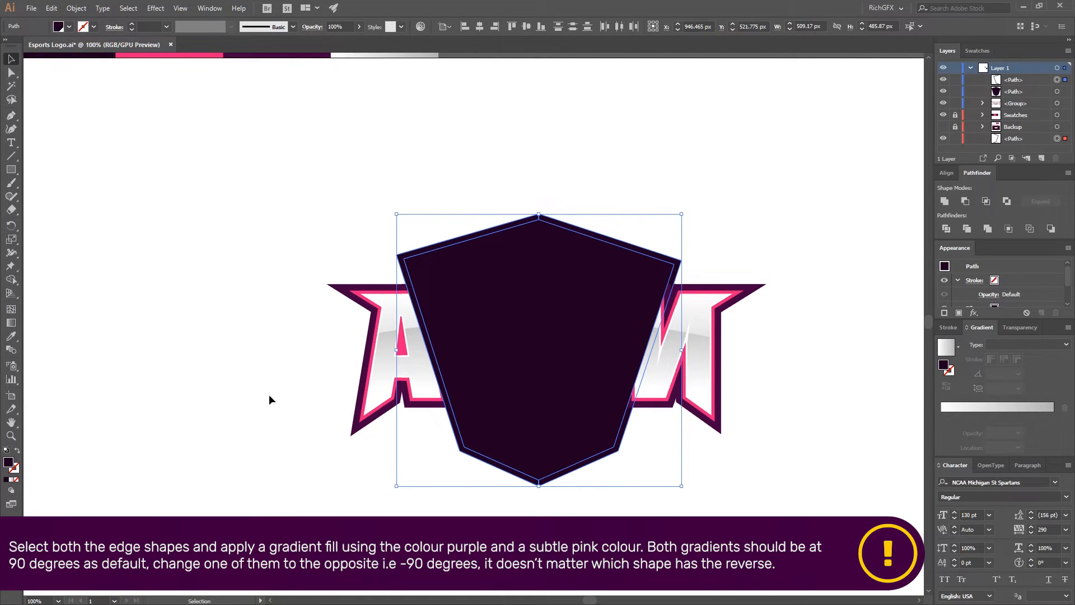
left_click(13, 480)
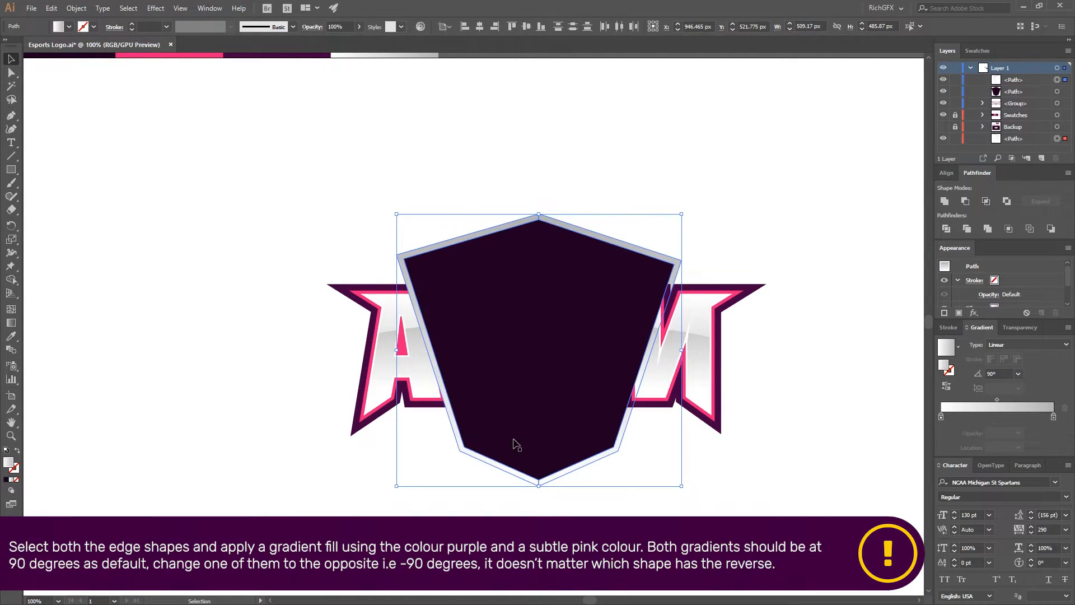
Set both stops of the shield border gradient to the purple swatch, hex 420040.
double_click(1053, 417)
left_click(908, 476)
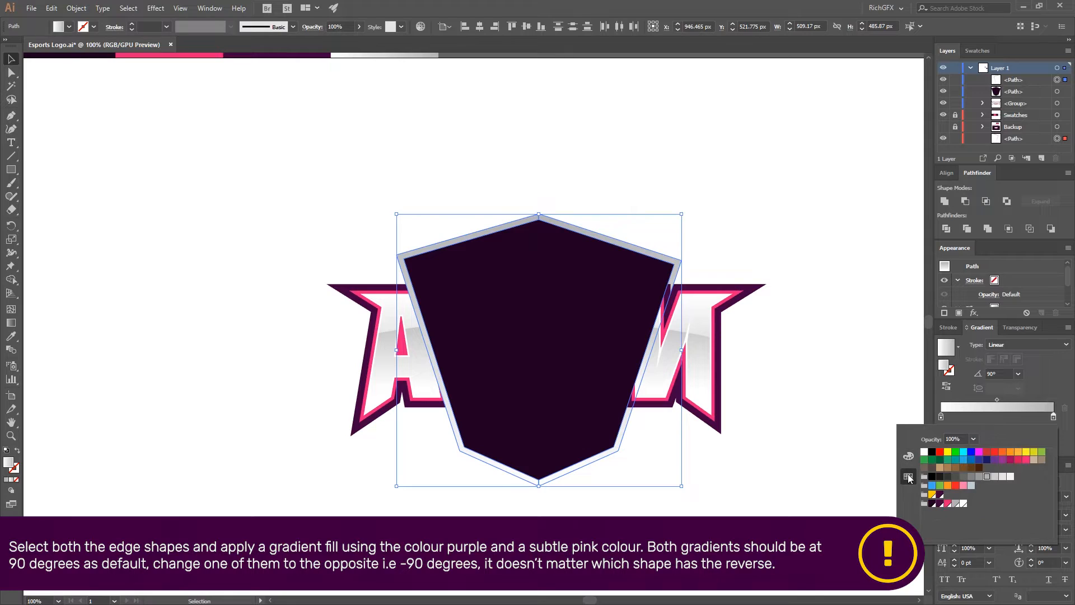
left_click(942, 503)
left_click(941, 417)
double_click(941, 417)
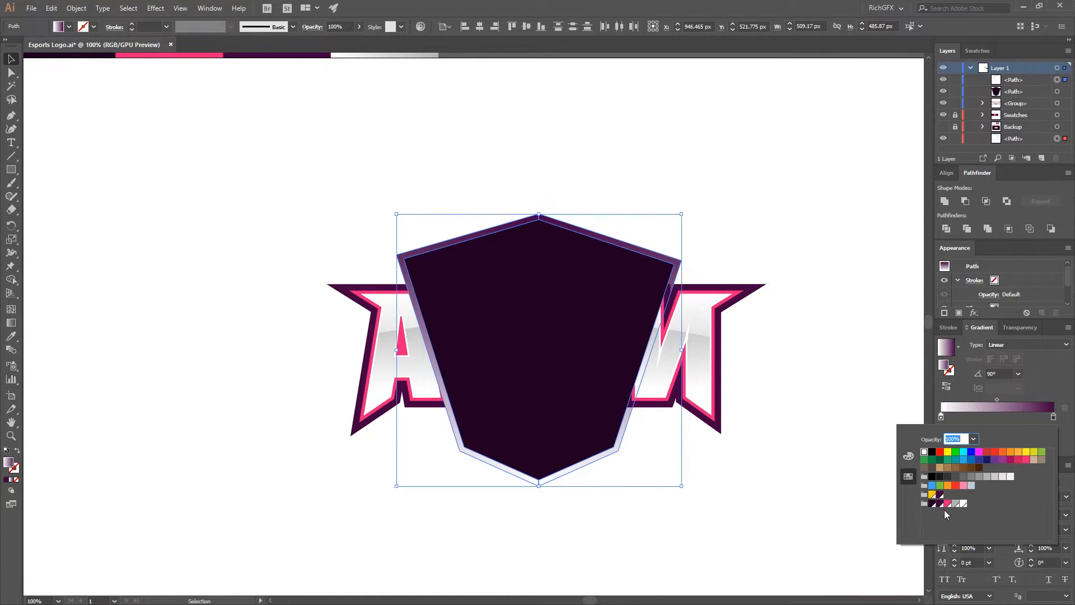
left_click(943, 504)
Shift the border gradient's starting stop toward pink by raising its RGB red value to 109.
left_click(911, 457)
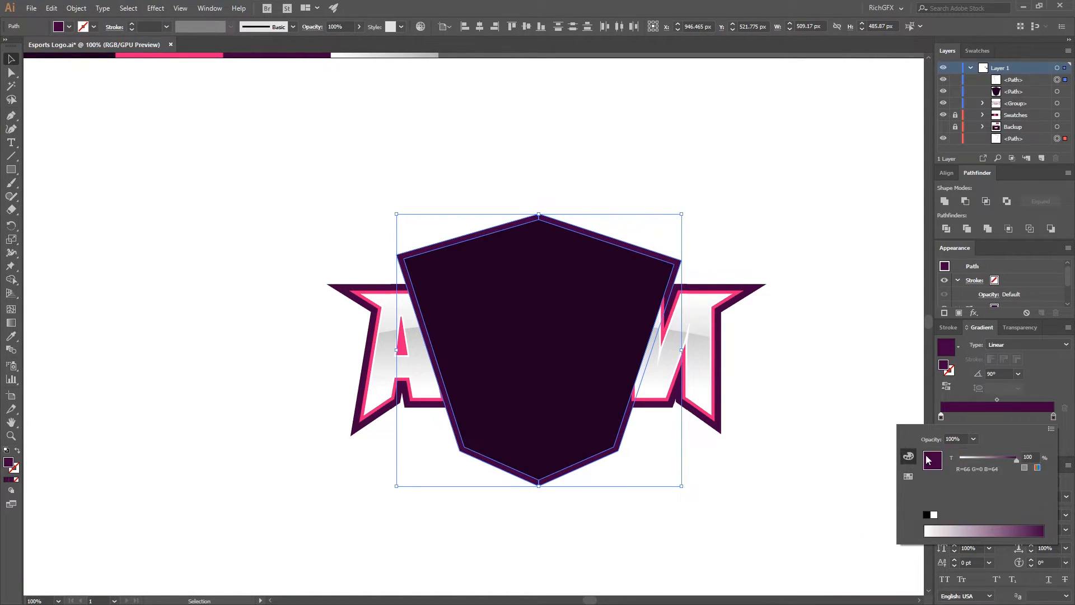
left_click(1042, 451)
left_click(1020, 443)
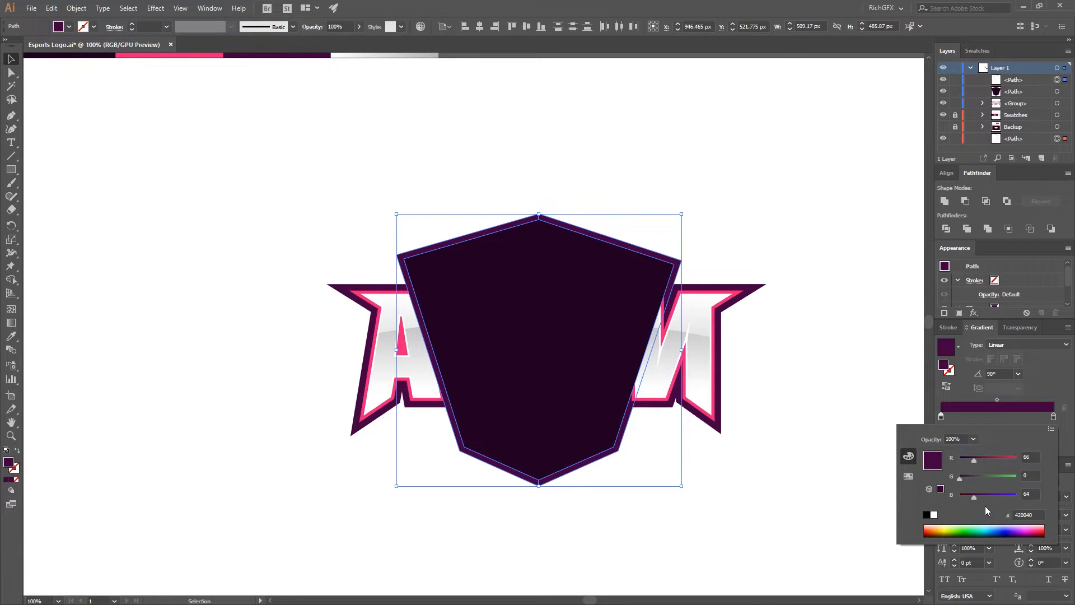
left_click_drag(976, 460, 985, 462)
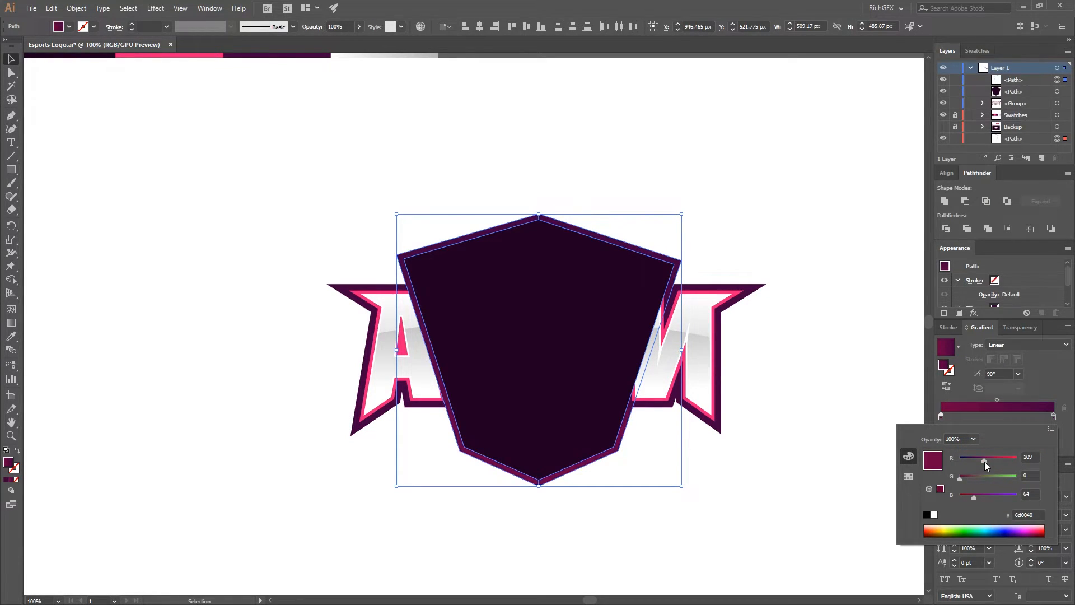
Set the gradient angle of the right border half to -90°.
left_click(810, 250)
left_click(695, 170)
left_click(594, 234)
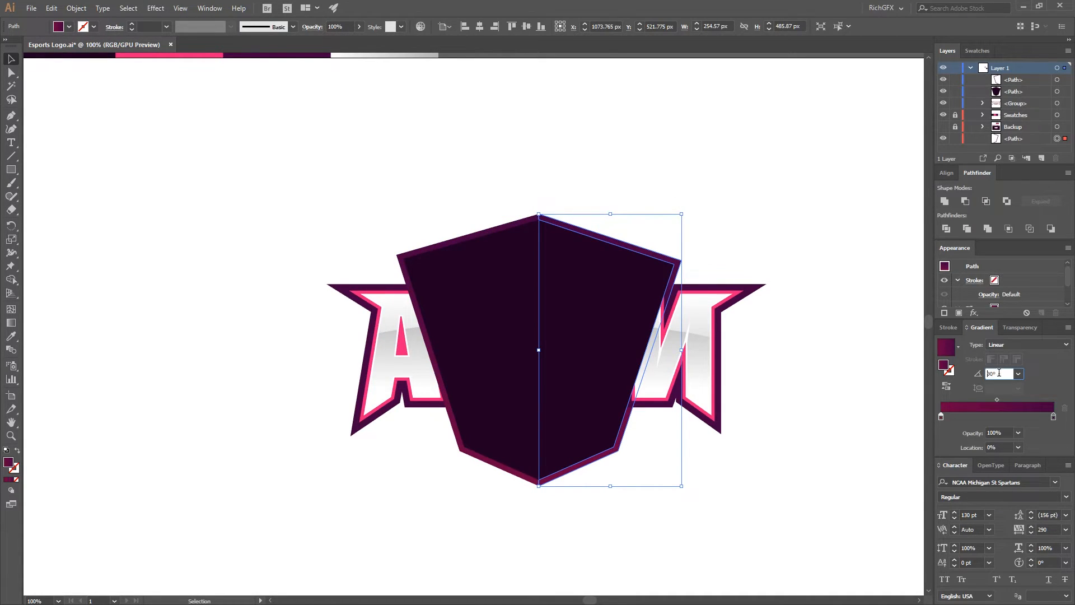
type("-90")
key("Return")
Select all three shield shapes and send them to the back, behind the ACTION GAMES lettering.
left_click(724, 204)
left_click_drag(710, 221, 528, 245)
right_click(527, 240)
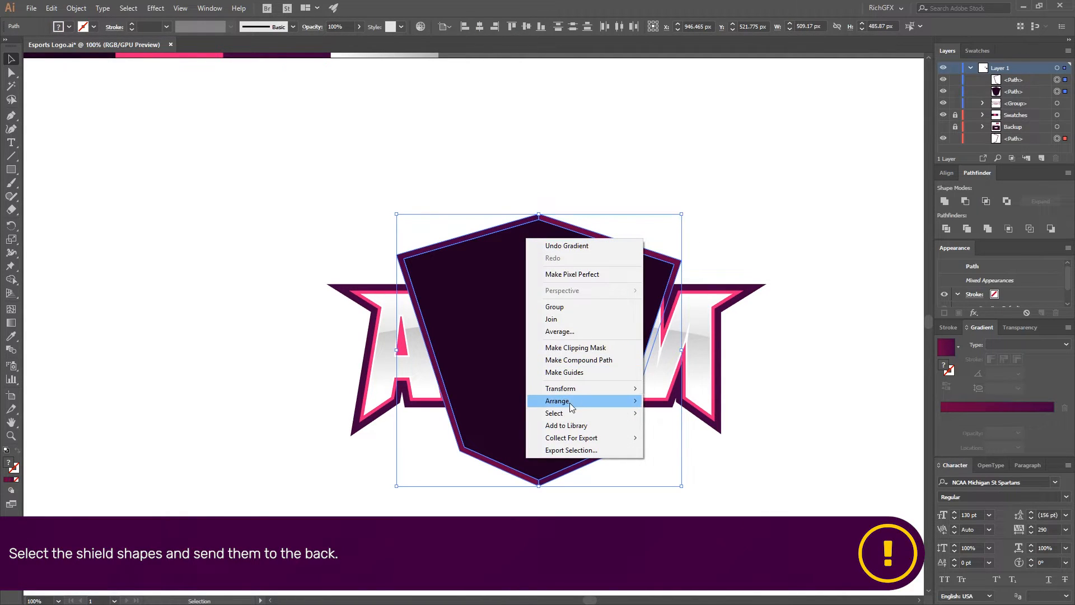
mouse_move(569, 402)
left_click(702, 437)
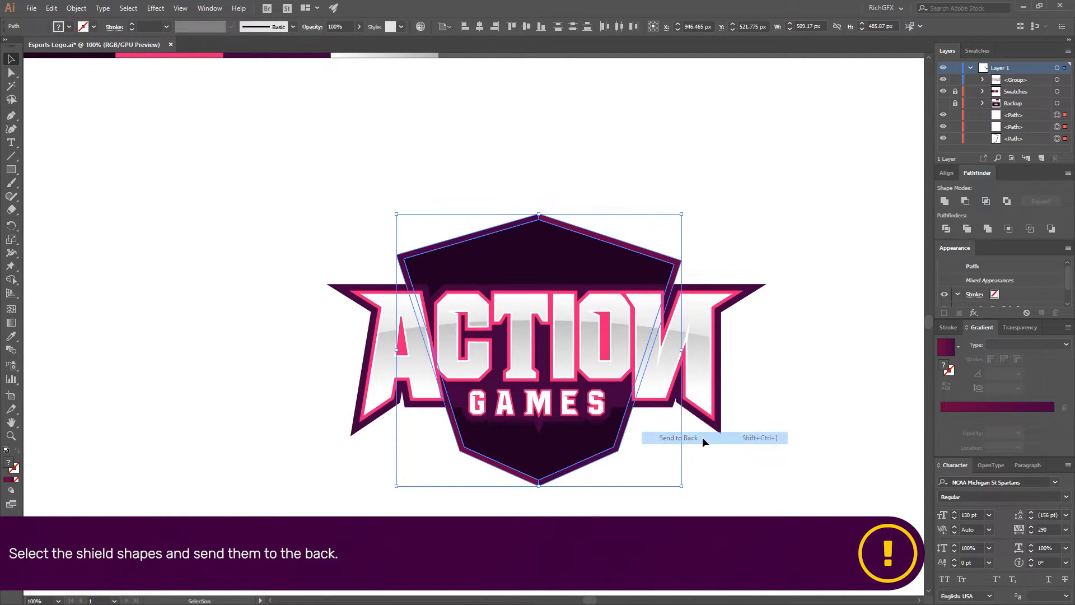
left_click(701, 474)
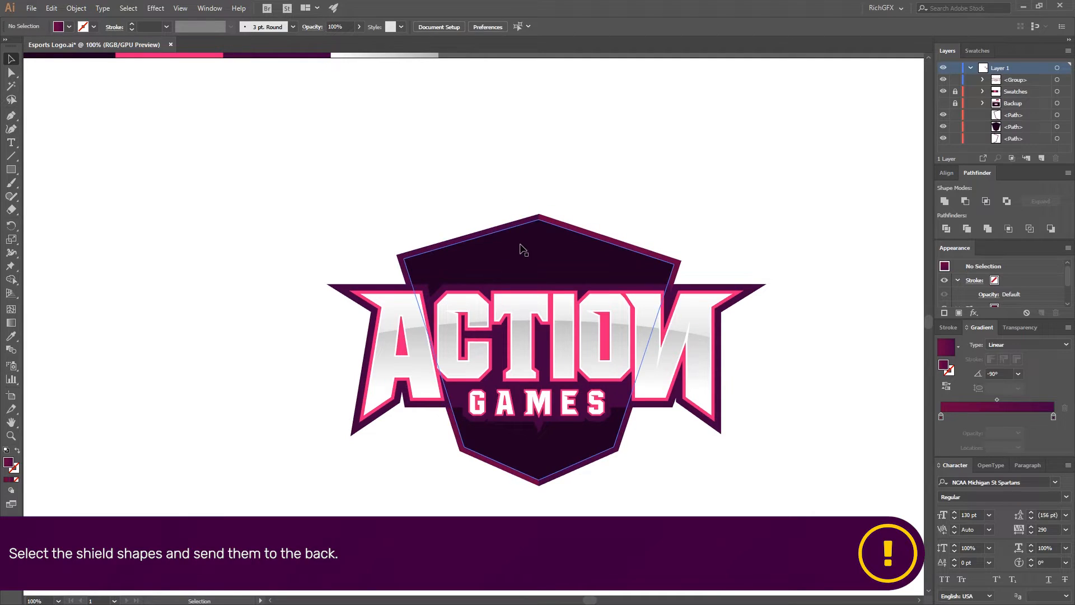
Group the shield's centre shape with its two border halves.
left_click_drag(511, 206, 547, 247)
left_click(76, 7)
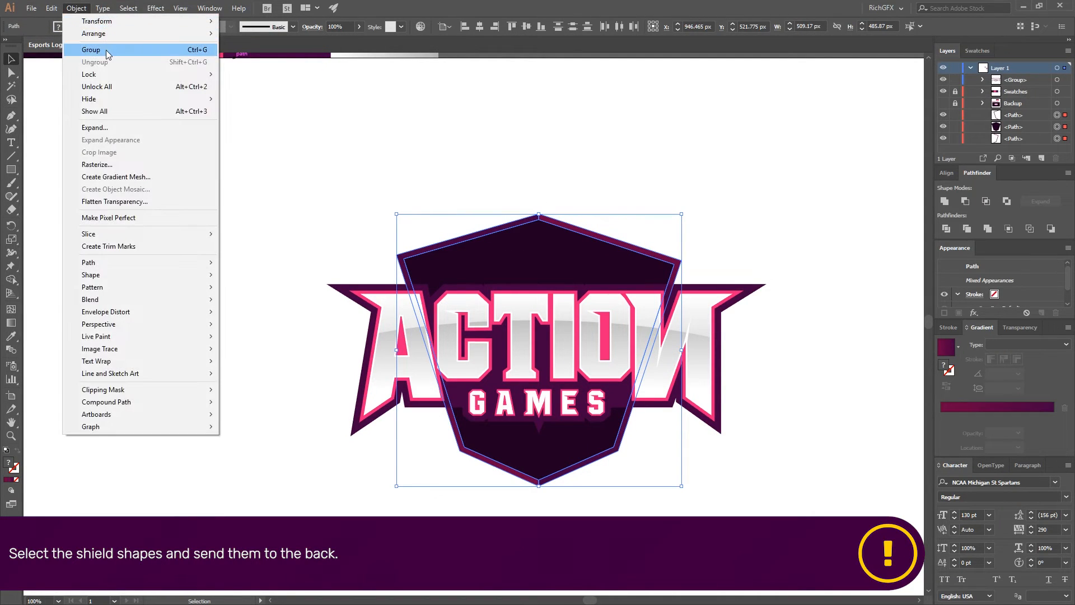
left_click(98, 48)
Scale the shield group down to about 383 × 365 px around its centre and nudge it slightly upward behind the lettering.
left_click_drag(398, 214, 433, 245)
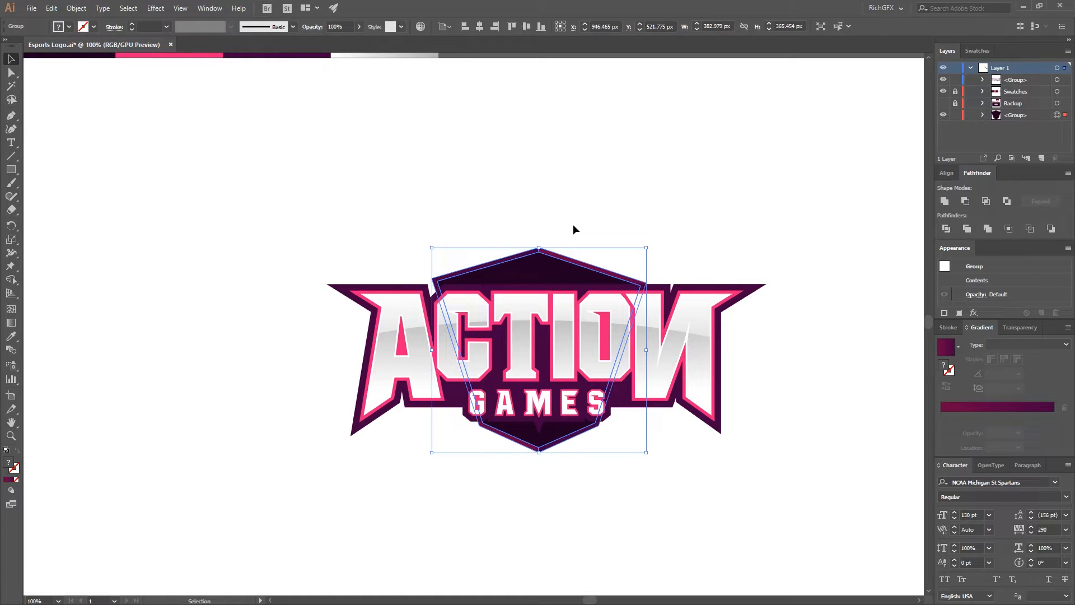
key("shift+Down")
key("shift+Up")
key("shift+Up")
key("Up")
key("Up")
key("Up")
Select the shield's upper anchor points and raise them by 30 px.
key("a")
left_click_drag(397, 167, 667, 285)
key("shift+Up")
key("shift+Up")
key("shift+Up")
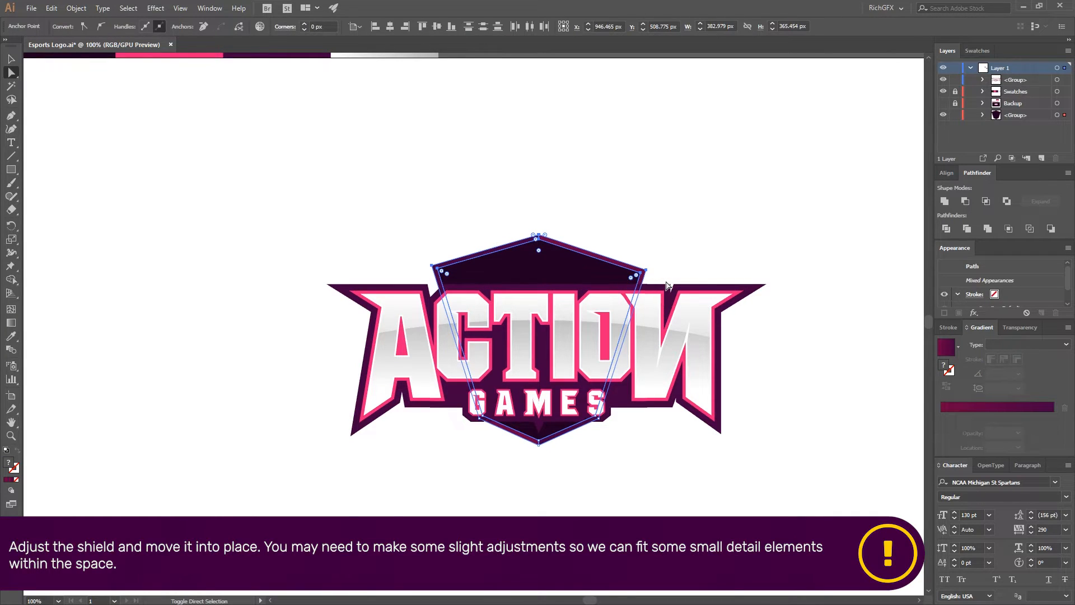
Move the shield's upper right and upper left corner points outward by 30 px each.
left_click_drag(676, 247, 617, 267)
key("shift+Right")
key("shift+Right")
key("shift+Right")
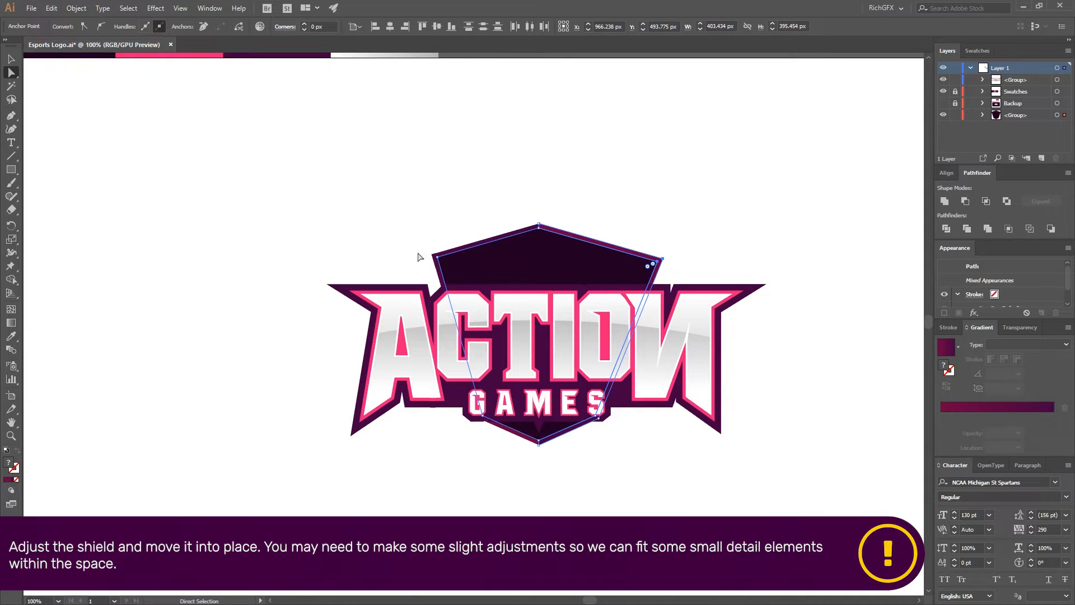
left_click_drag(463, 269, 463, 269)
key("shift+Left")
key("shift+Left")
key("shift+Left")
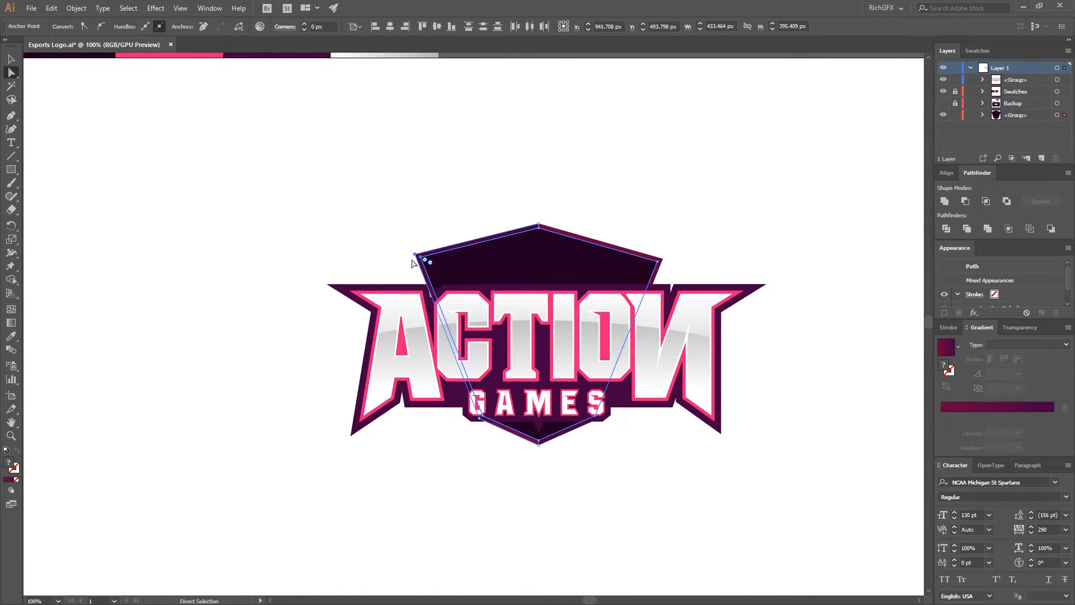
Move the whole shield group down by about 19 px so more of its bottom tip extends below the lettering.
key("v")
left_click(627, 163)
left_click_drag(549, 259, 565, 263)
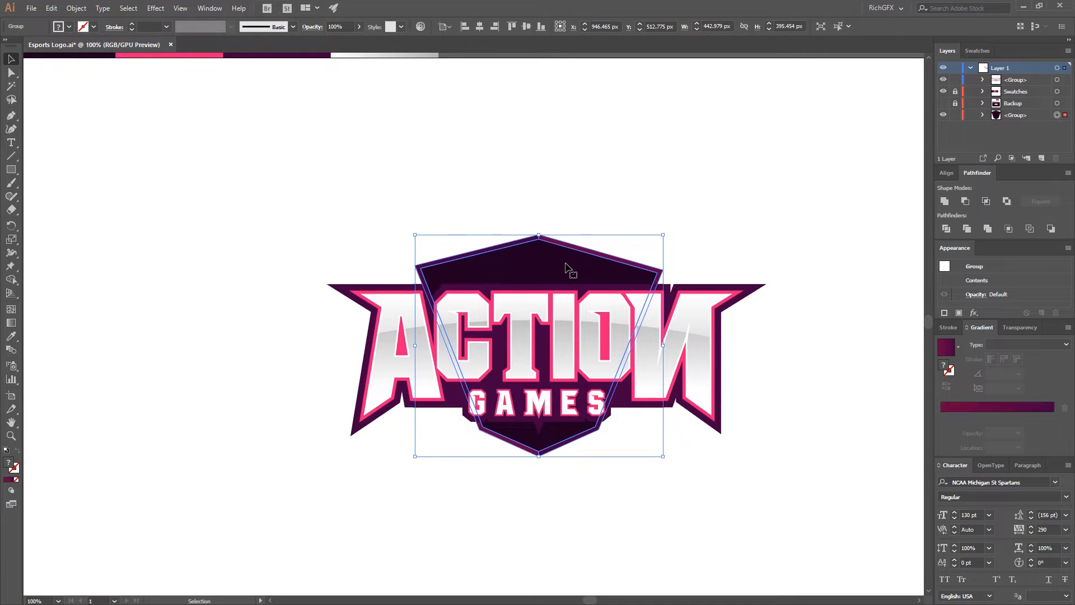
left_click(742, 297)
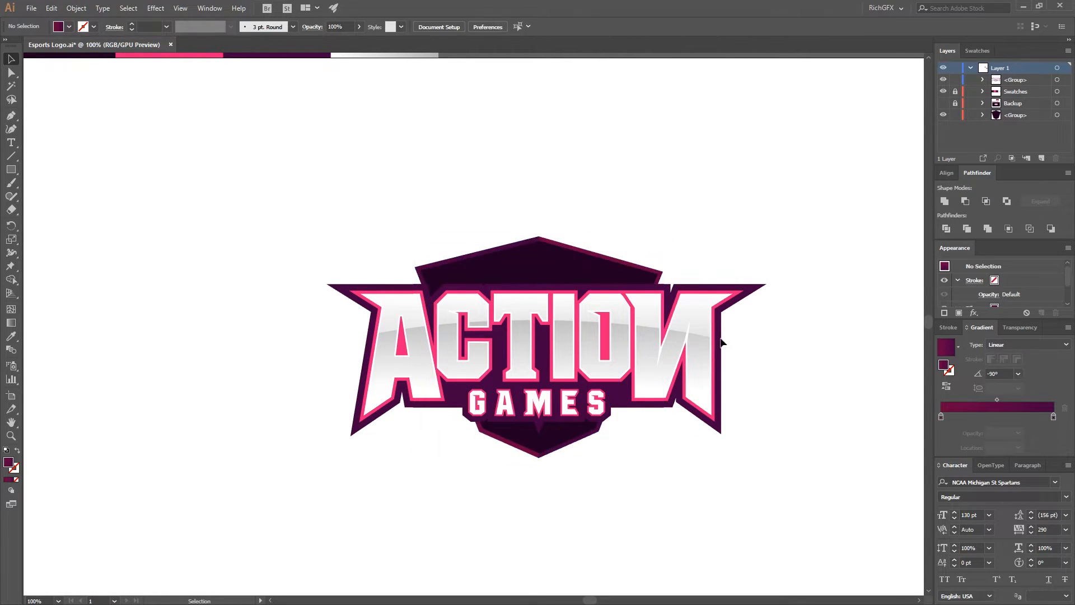
Draw a star about 31 × 29 px below the shield and fill it with the pink sampled from the lettering outline.
scroll(596, 446, "up", 1)
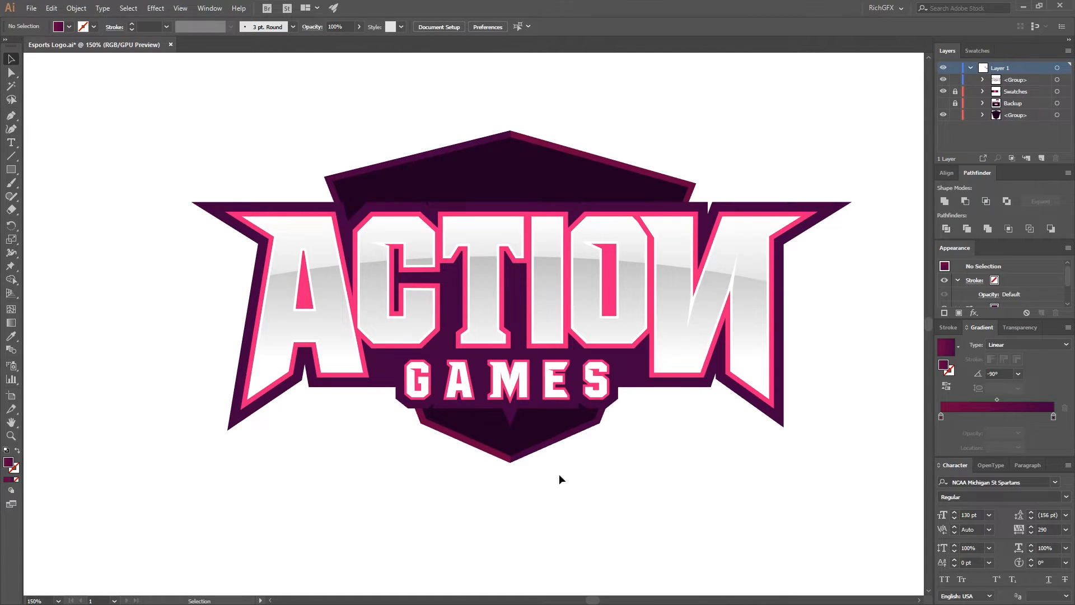
left_click_drag(12, 171, 39, 227)
left_click_drag(586, 490, 592, 501)
key("i")
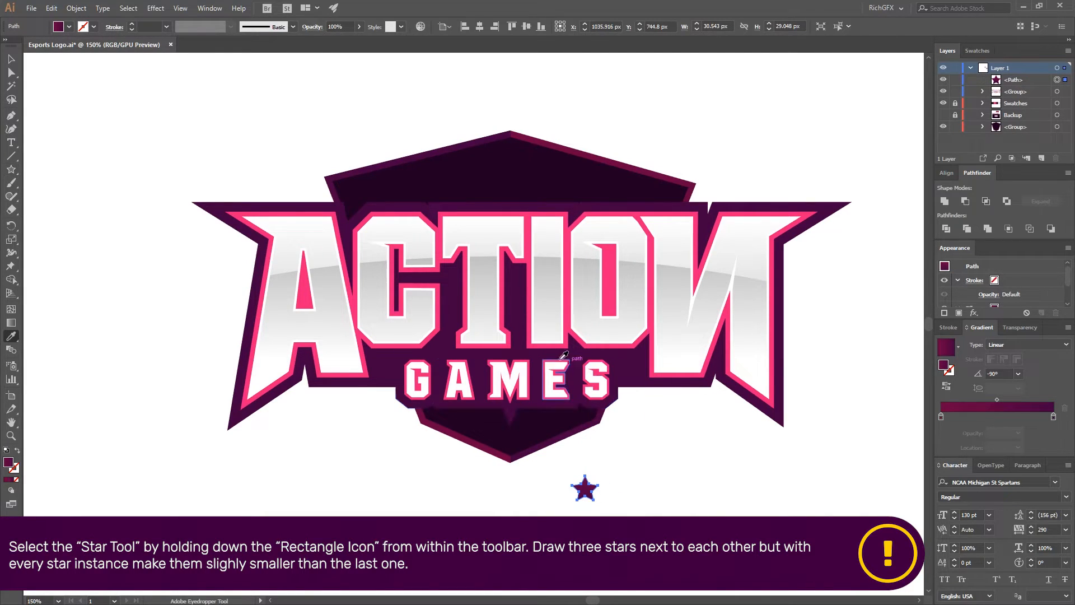
left_click(543, 344)
Make two copies of the star in a row to its left, each smaller than the last, the smallest about 16 px wide.
left_click(11, 59)
scroll(562, 504, "up", 1)
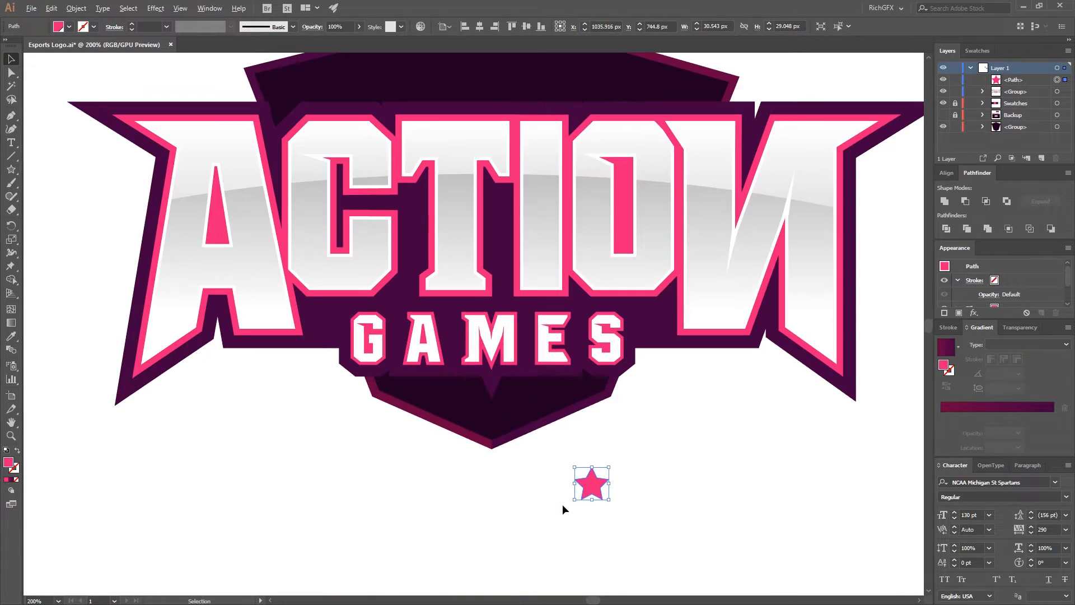
left_click(650, 446)
left_click_drag(596, 491, 538, 461)
left_click(677, 482)
scroll(556, 479, "up", 2)
left_click(586, 510)
left_click_drag(564, 500, 505, 498)
left_click_drag(478, 461, 527, 466)
left_click(683, 496)
left_click(504, 492)
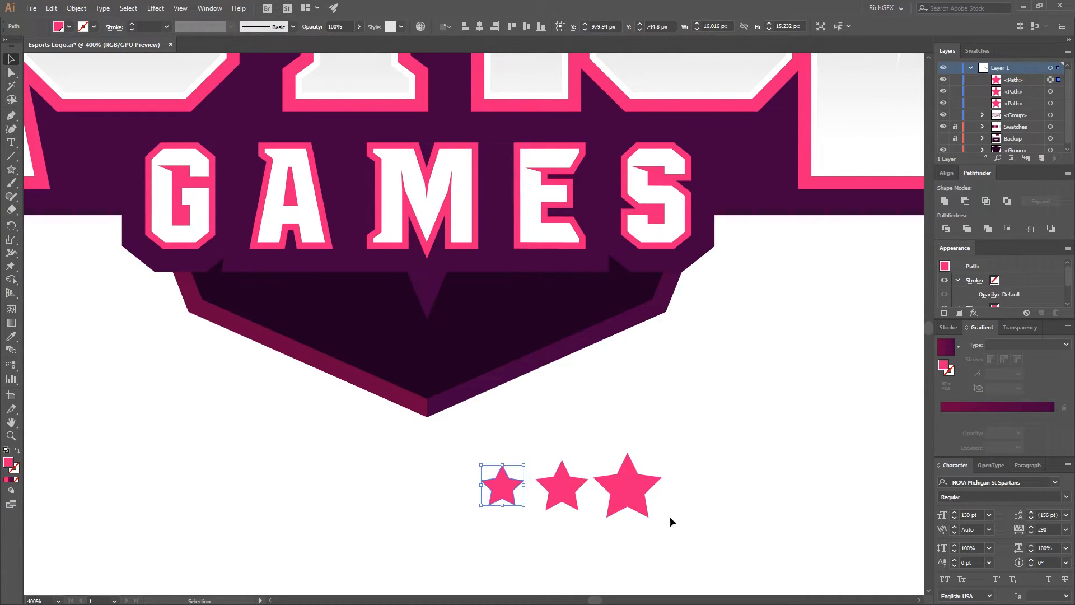
Group the three stars and move the group into the left side of the shield's bottom portion.
left_click_drag(711, 531, 437, 486)
left_click(76, 8)
left_click(92, 49)
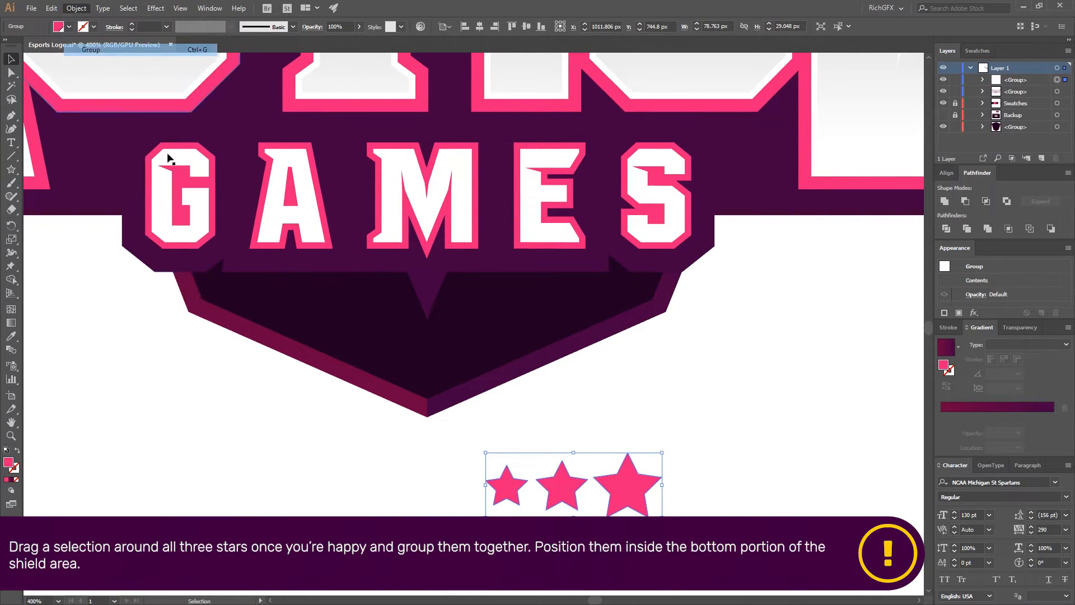
scroll(382, 389, "down", 1)
scroll(382, 394, "down", 1)
left_click_drag(506, 444, 376, 355)
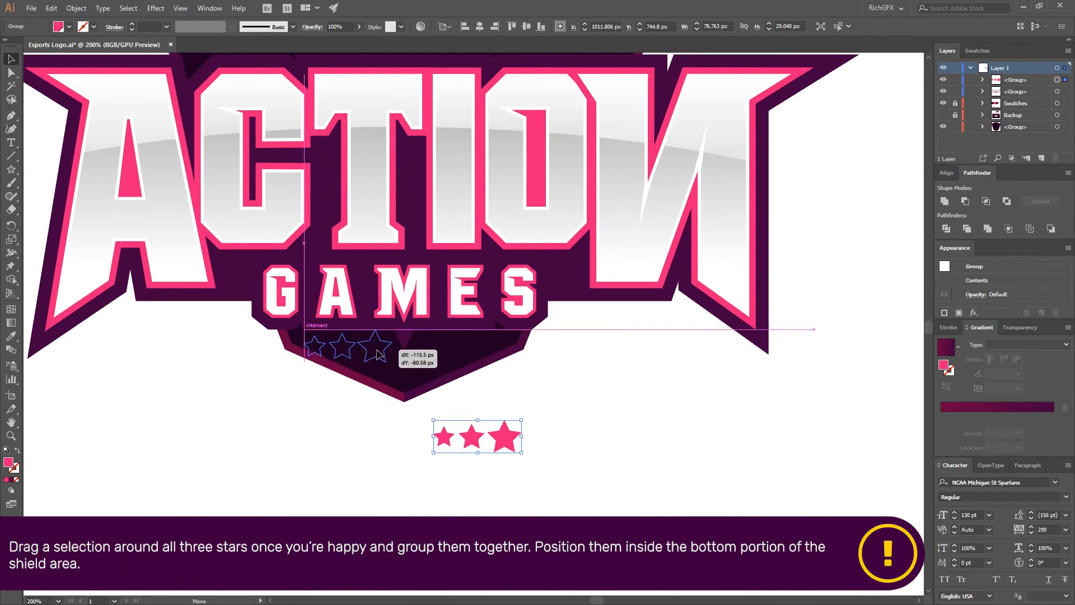
Scale down and rotate the star group to run parallel to the shield's lower left edge, then nudge it into place.
scroll(305, 385, "up", 2)
mouse_move(451, 370)
left_mouse_down()
mouse_move(468, 367)
mouse_move(440, 382)
mouse_move(459, 378)
left_mouse_up()
left_click_drag(327, 245, 348, 266)
left_click_drag(427, 344, 482, 349)
key("shift+Down")
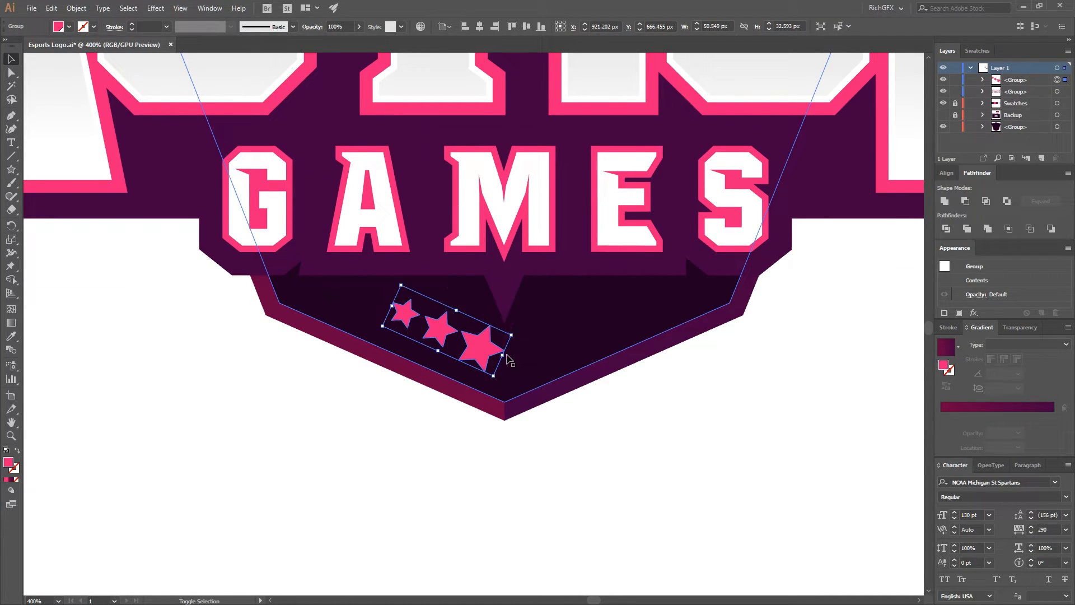
key("Left")
key("Left")
key("Left")
key("Left")
key("Up")
key("Up")
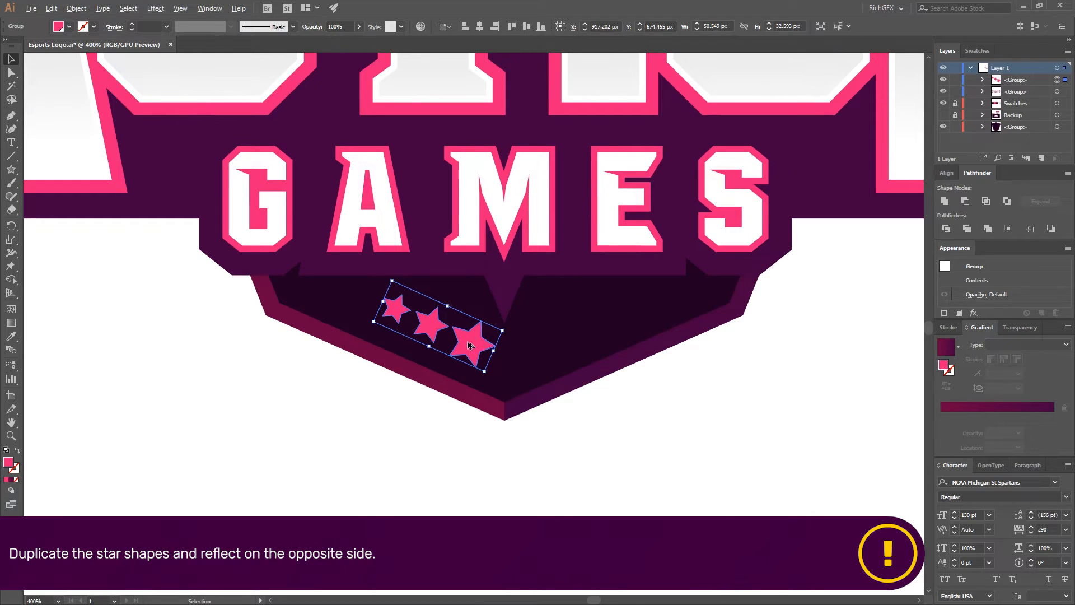
Duplicate the star group to the right half of the shield tip and reflect the copy to mirror the original.
left_click_drag(469, 345, 592, 346)
left_click(76, 8)
mouse_move(78, 23)
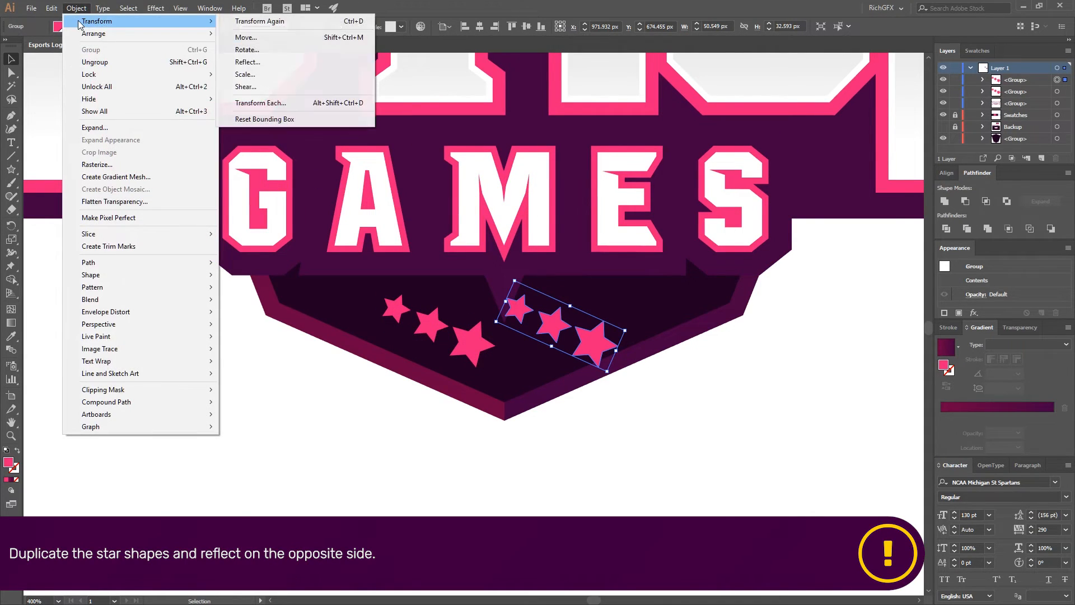
left_click(245, 61)
left_click(680, 315)
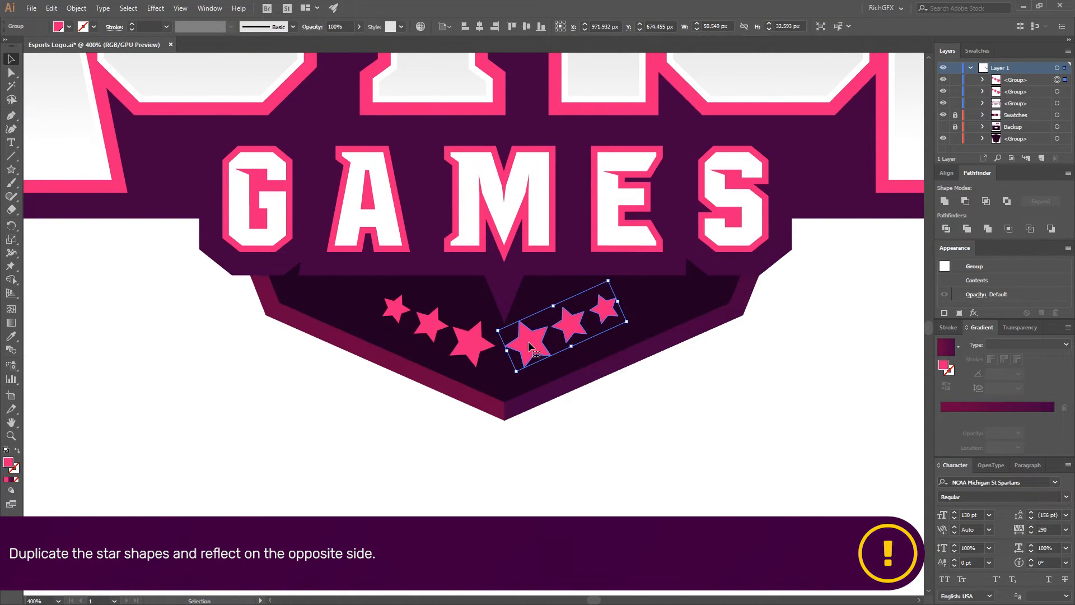
left_click_drag(529, 341, 534, 341)
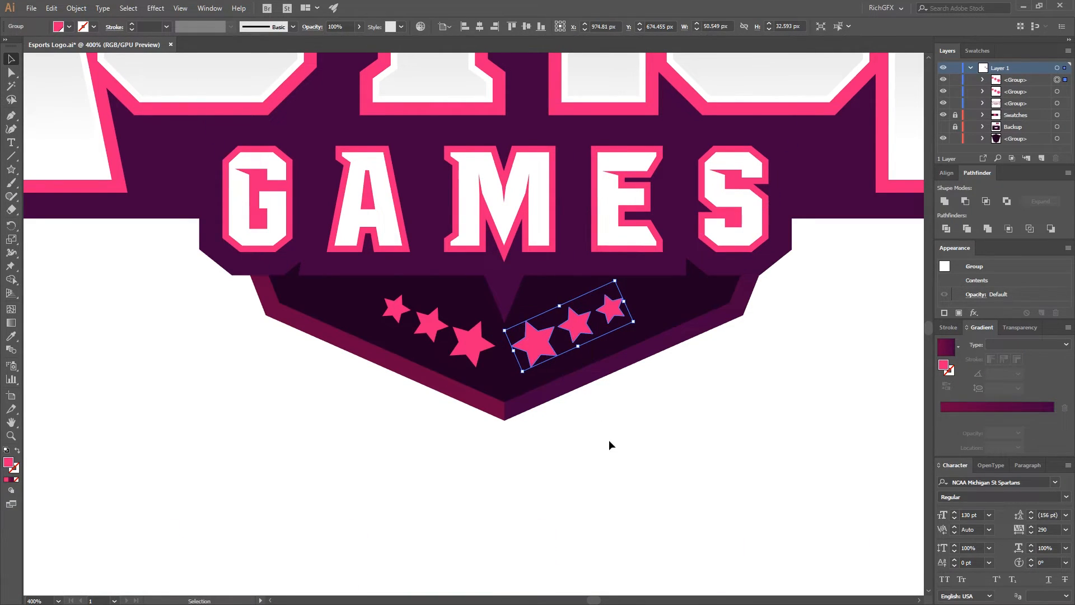
Group both star sets and centre them horizontally with the shield group.
left_click_drag(613, 446, 462, 316)
left_click(76, 8)
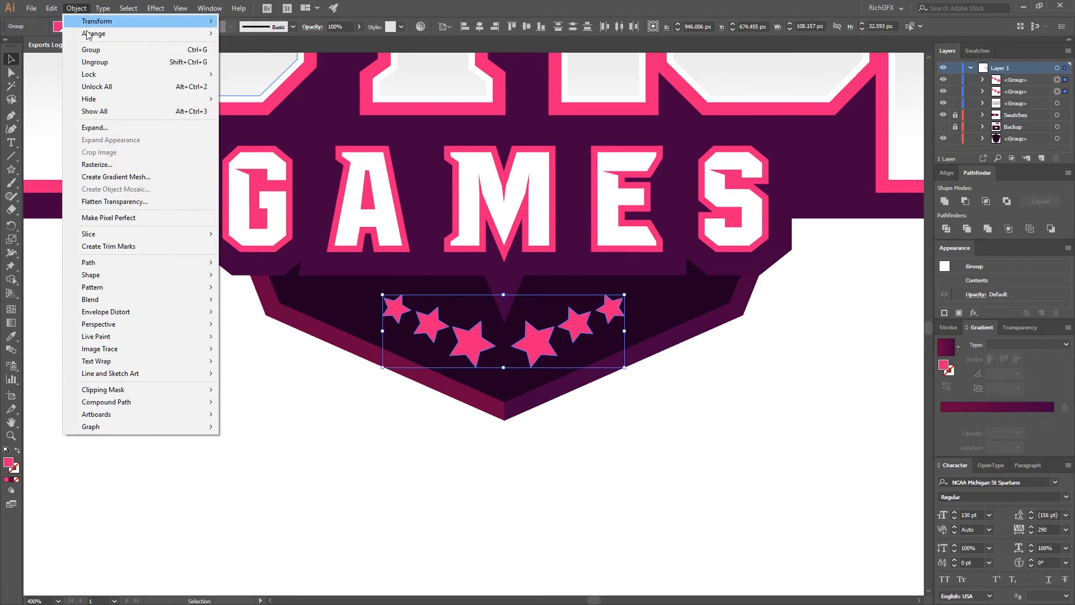
left_click(140, 50)
left_click(509, 390)
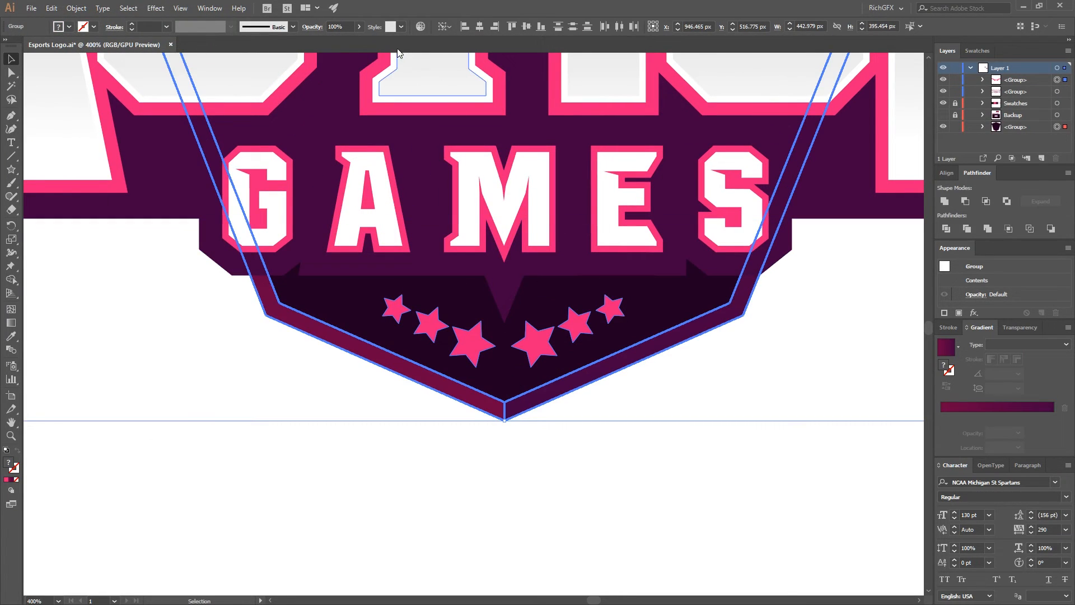
left_click(480, 26)
left_click(644, 449)
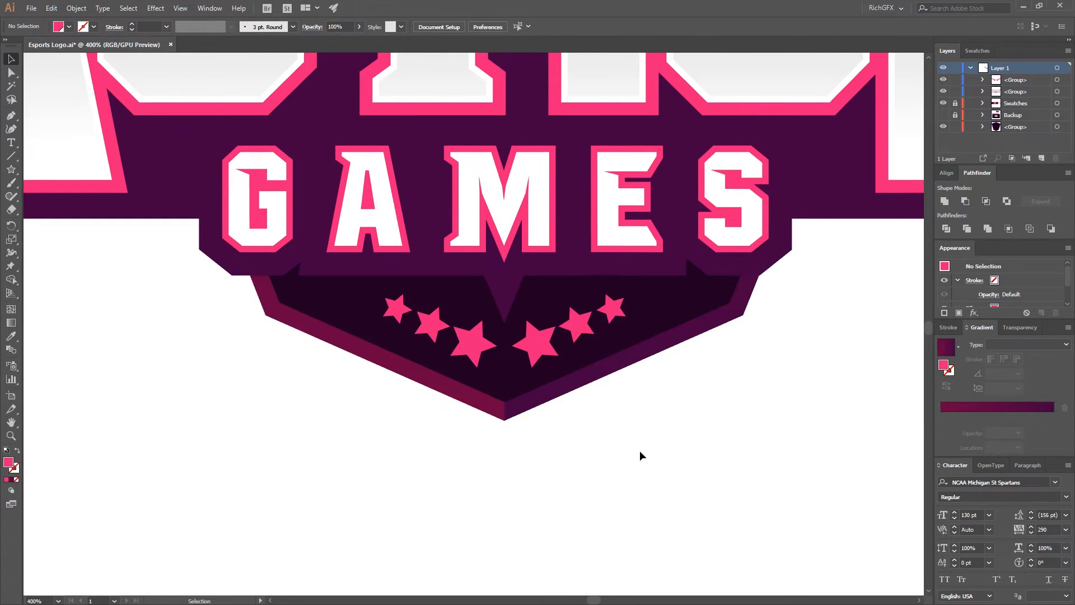
Add the tag line text RICHGFX over the shield's top portion.
scroll(643, 410, "down", 5)
left_click_drag(686, 413, 647, 525)
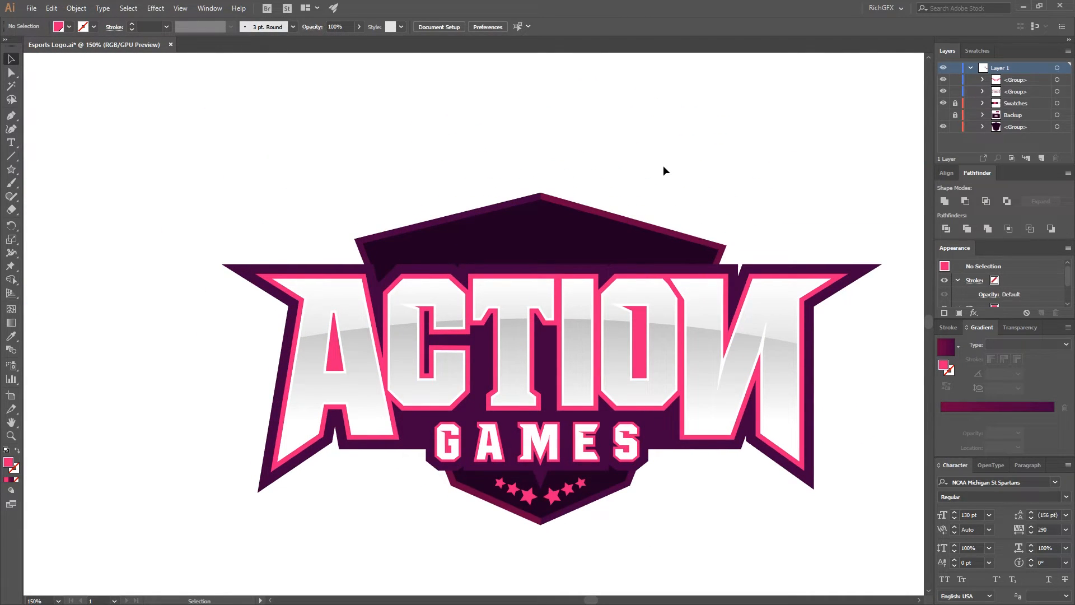
key("t")
left_click(463, 239)
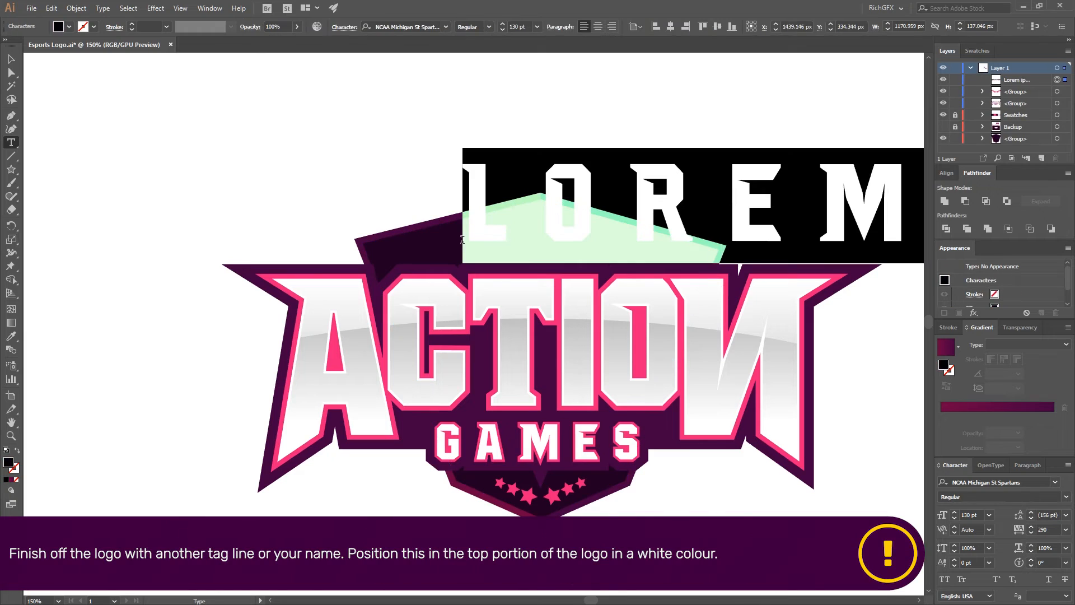
type("RICHGFX")
key("Escape")
Change the whole RICHGFX tag line to the Rubik font at 20 pt.
key("ctrl+a")
left_click(445, 27)
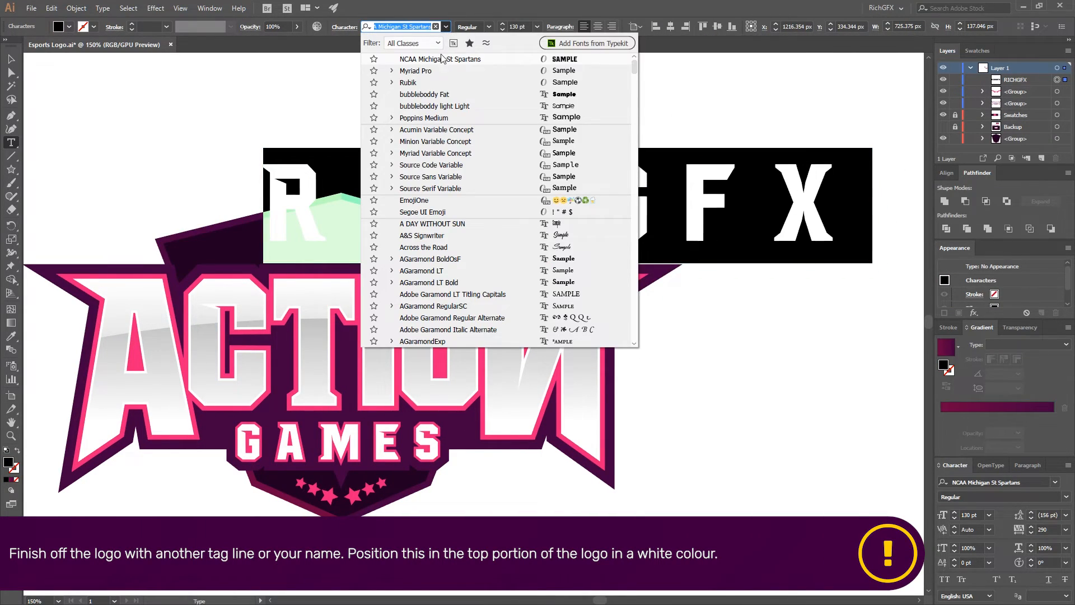
left_click(423, 83)
double_click(513, 25)
key("shift+Down")
key("shift+Down")
key("shift+Down")
key("shift+Down")
key("shift+Down")
key("shift+Down")
key("shift+Down")
key("shift+Down")
key("shift+Down")
key("shift+Down")
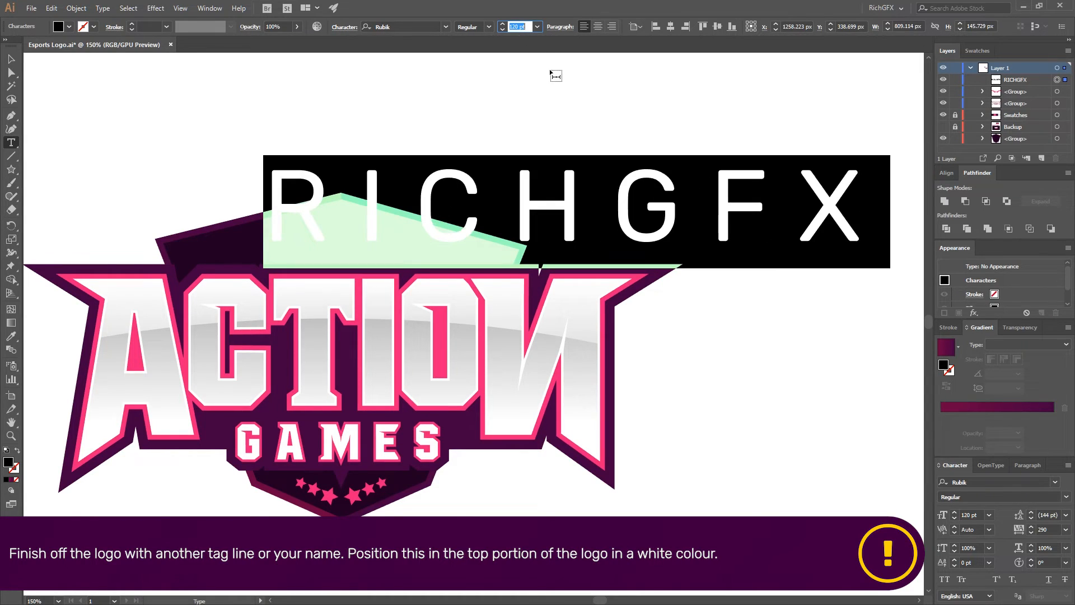
key("shift+Down")
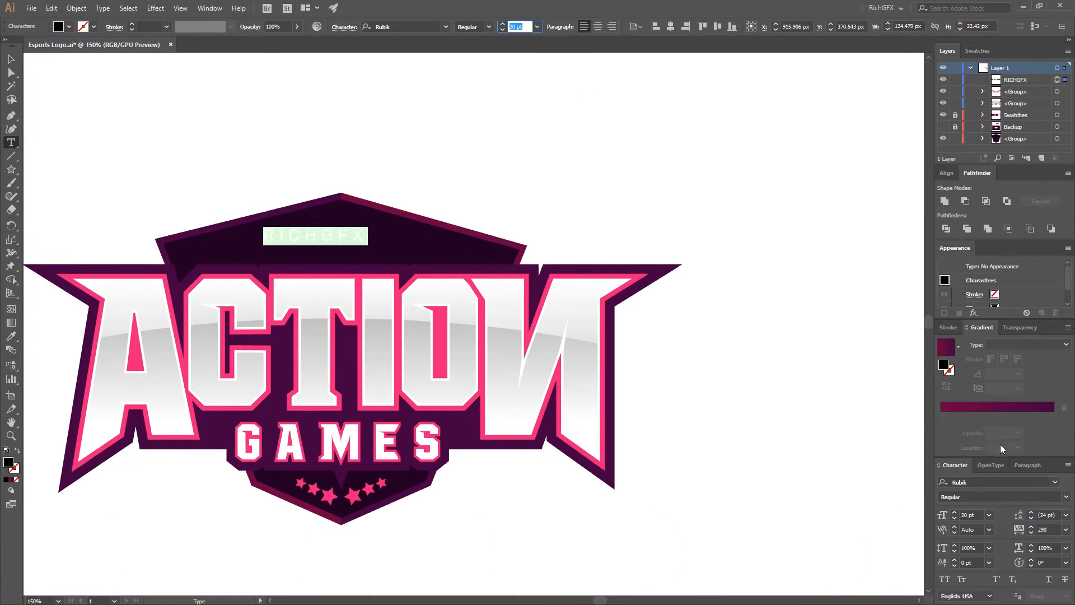
Widen the letter spacing of the RICHGFX tag line by setting its tracking to 760.
double_click(1049, 529)
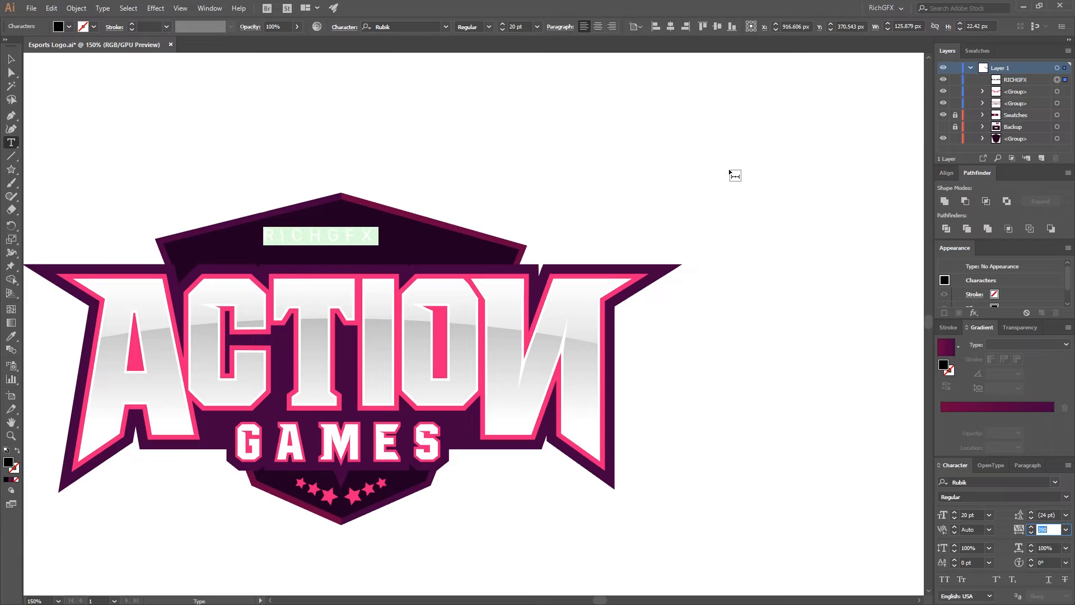
key("Up")
key("Up")
key("Up")
key("Up")
key("Up")
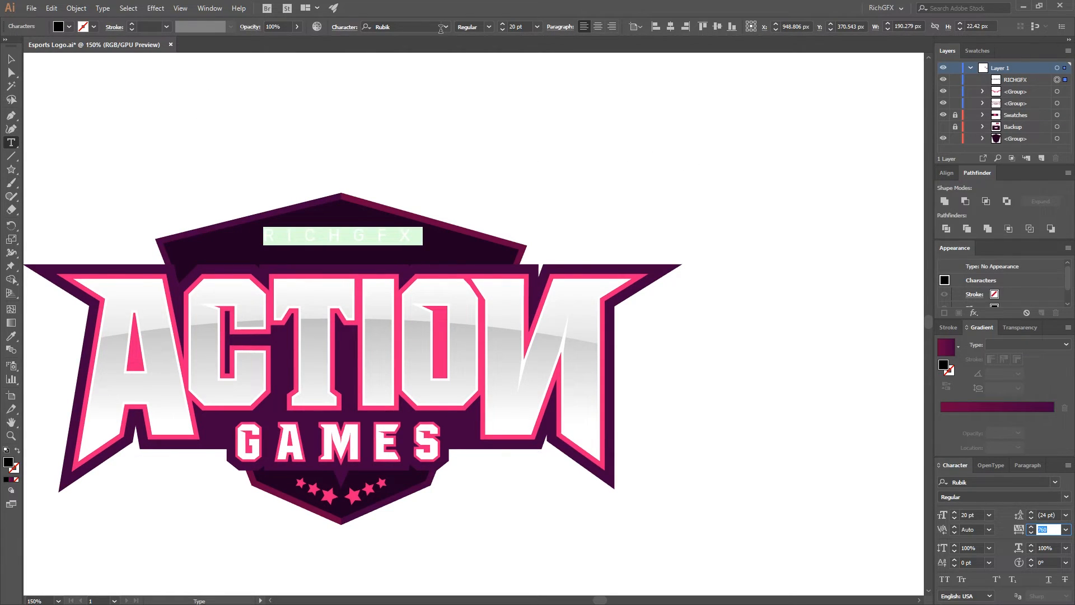
Enlarge the RICHGFX tag line to 26 pt and finish editing the text.
left_click(503, 30)
key("Up")
key("Up")
key("Up")
key("Up")
key("Up")
key("Up")
key("Up")
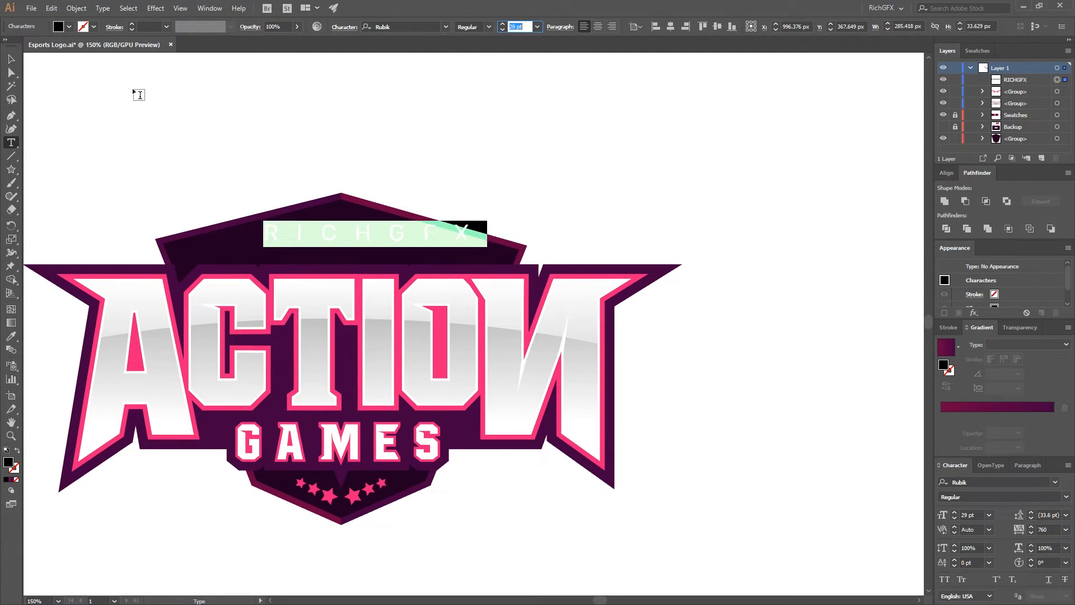
key("Down")
key("Escape")
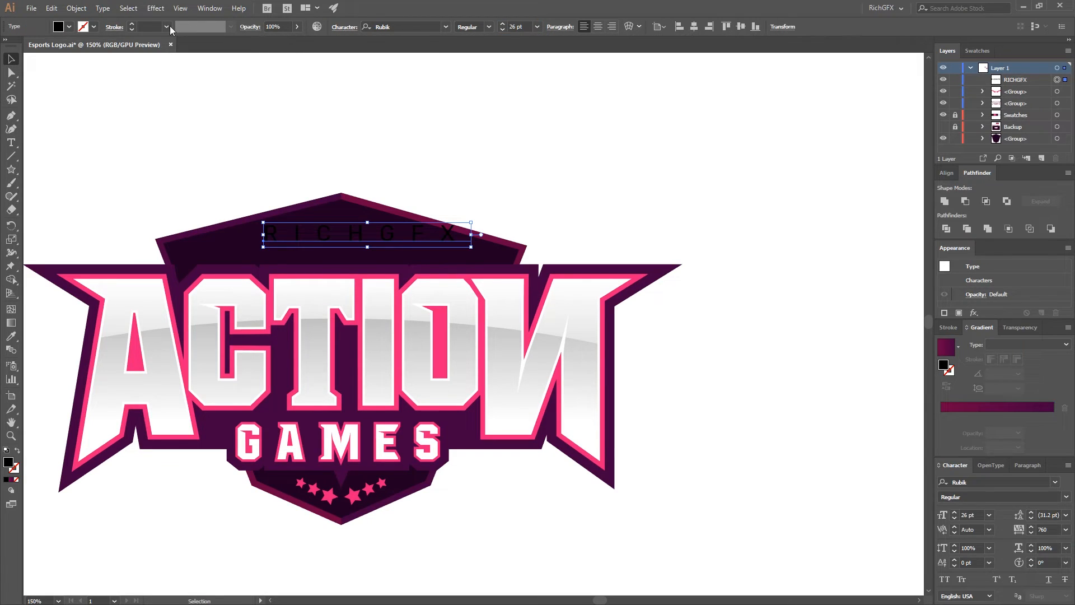
Fill the RICHGFX tag line with white.
left_click(69, 26)
left_click(25, 49)
key("Escape")
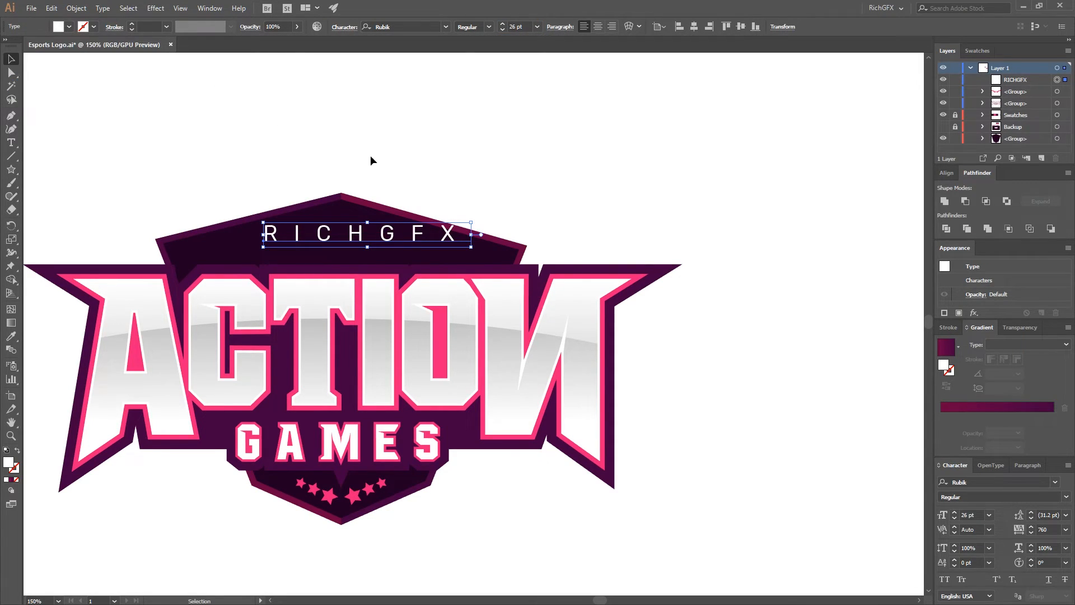
Centre the RICHGFX tag line horizontally with the shield group.
left_click(470, 242, "shift")
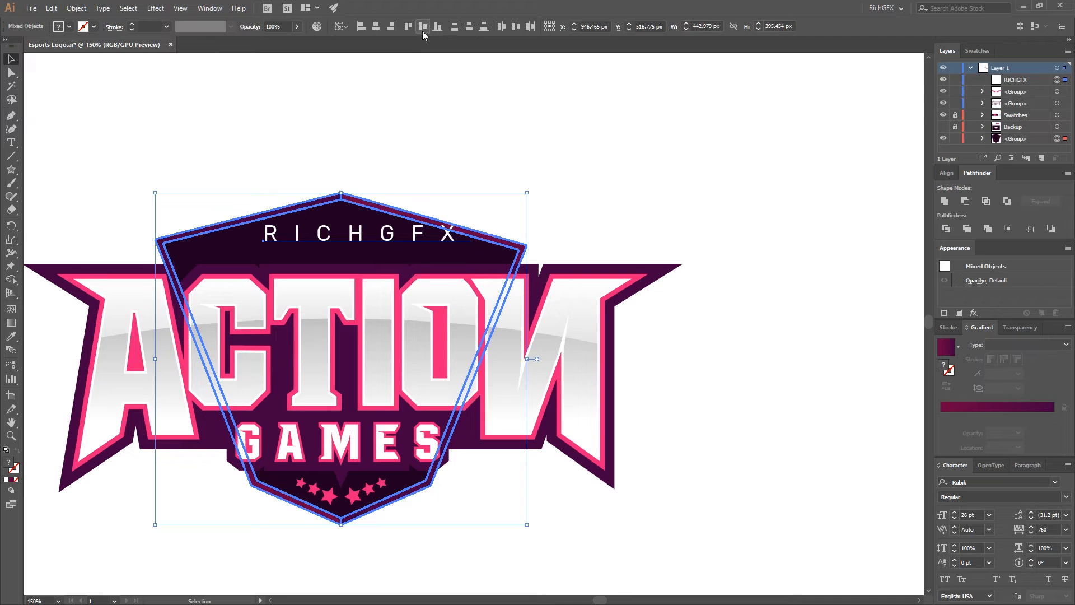
left_click(378, 28)
left_click(446, 99)
Move the RICHGFX tag line slightly down so it sits between the shield's top edge and the ACTION lettering.
key("space")
left_click_drag(503, 129, 666, 73)
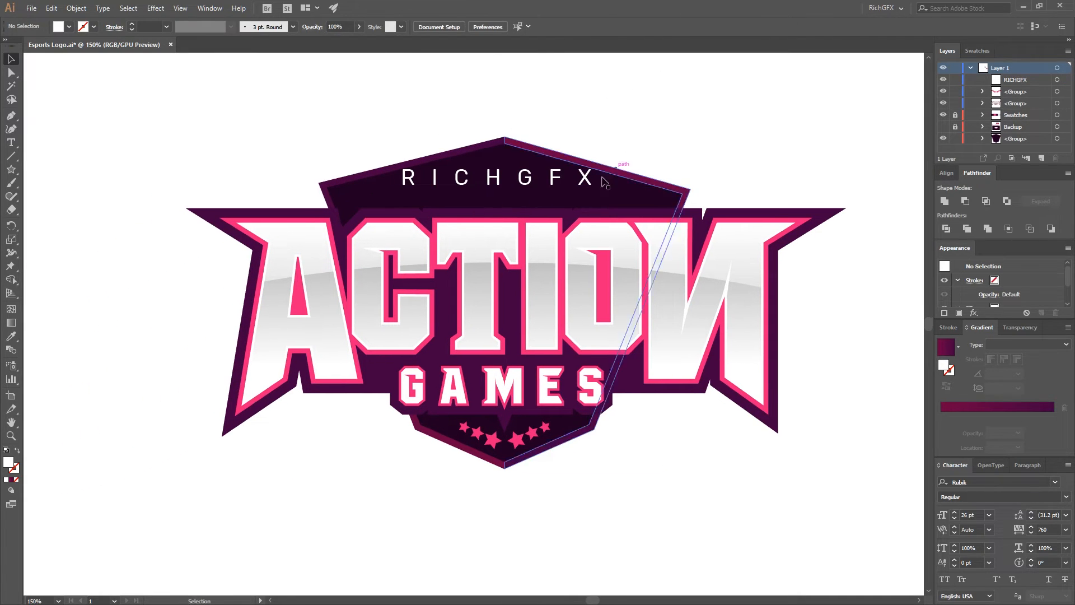
left_click(556, 182)
left_click(516, 399, "shift")
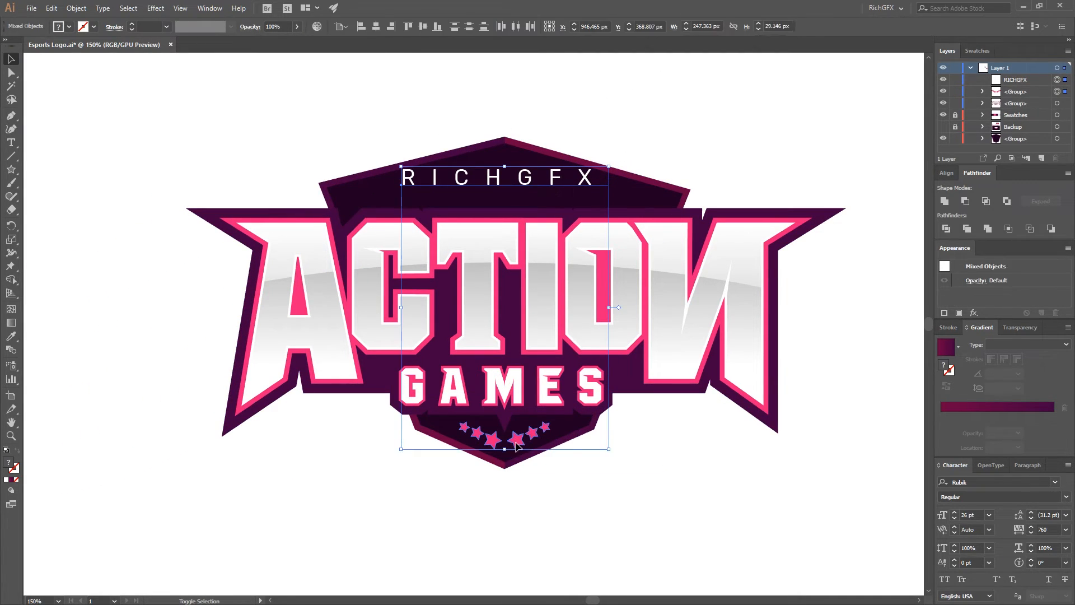
left_click(562, 96)
left_click_drag(557, 178, 557, 191)
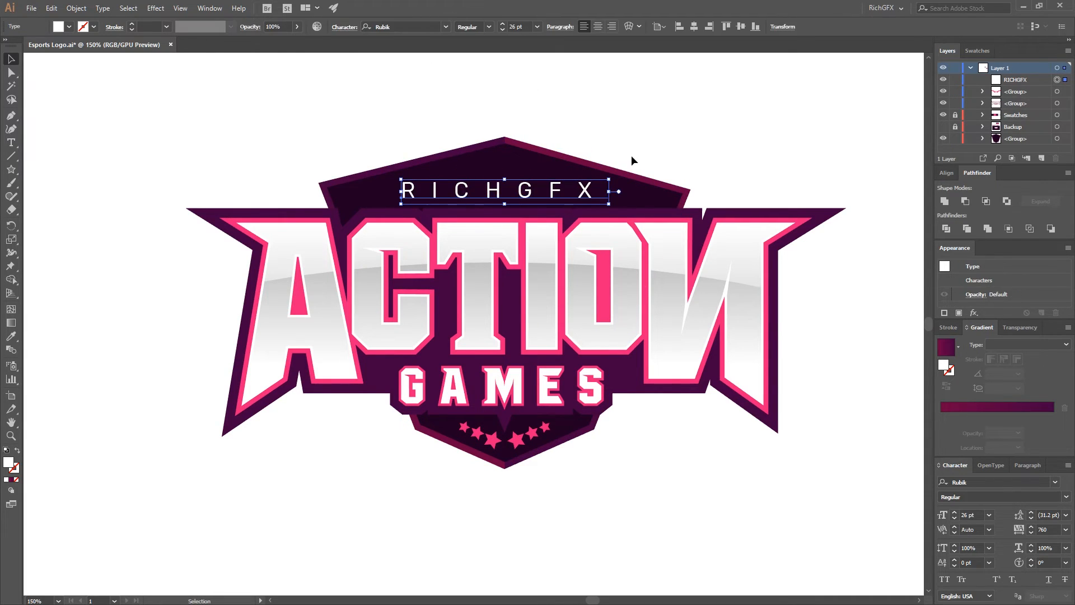
key("Up")
key("Up")
key("Up")
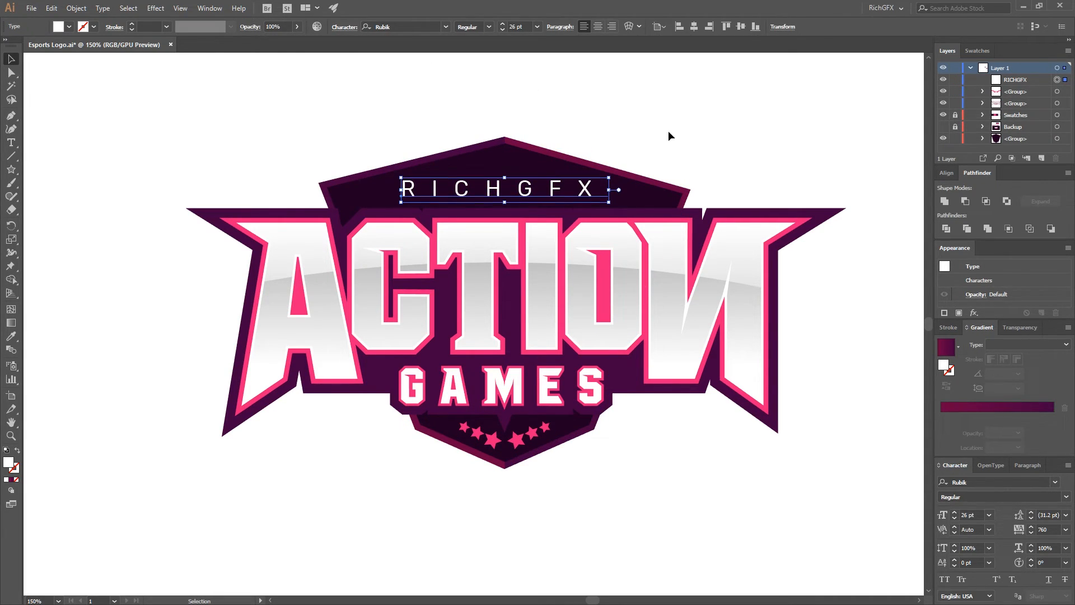
Scale the RICHGFX tag line down around its centre to 23.44 pt.
left_click(701, 132)
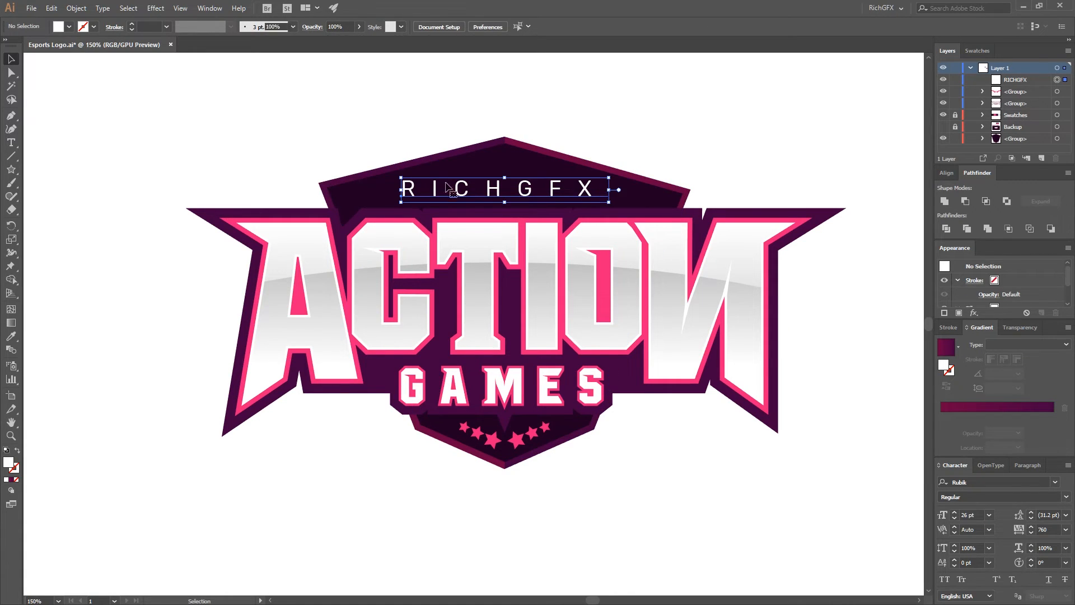
left_click(403, 180)
left_click(642, 119)
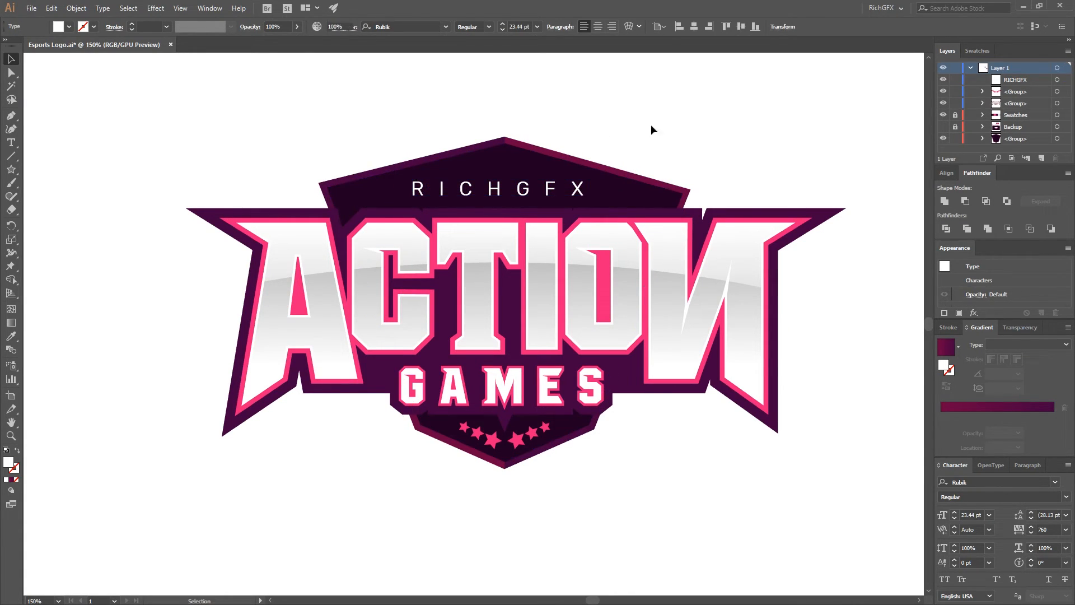
Draw a rectangle about 1927 by 1080 px over the whole artboard and fill it with the darkest purple swatch colour.
scroll(708, 146, "down", 3)
left_click_drag(740, 137, 657, 210)
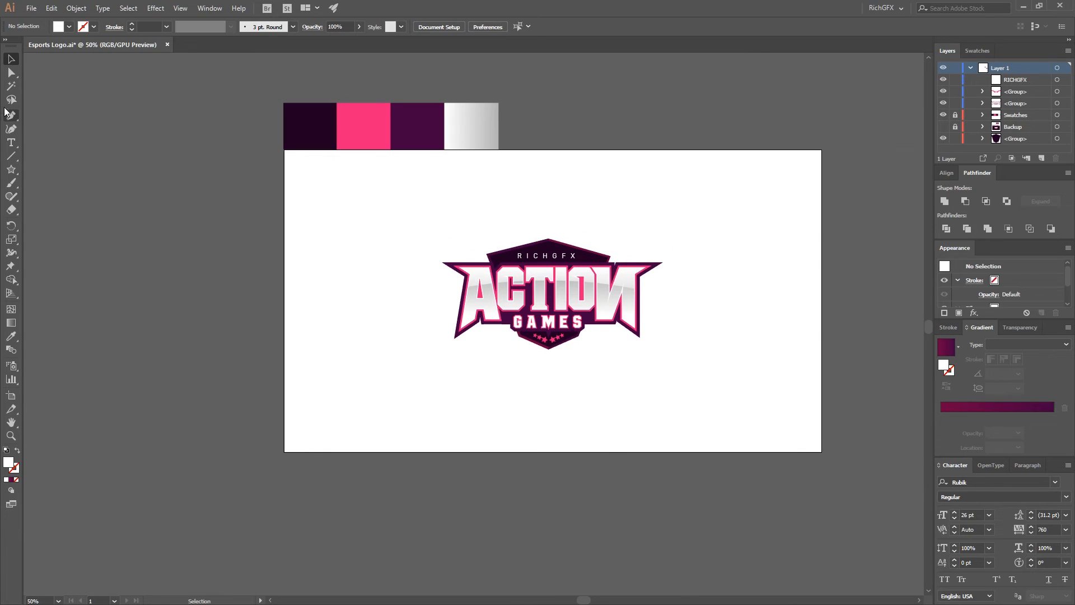
left_click_drag(12, 171, 56, 170)
left_click_drag(823, 452, 284, 150)
key("i")
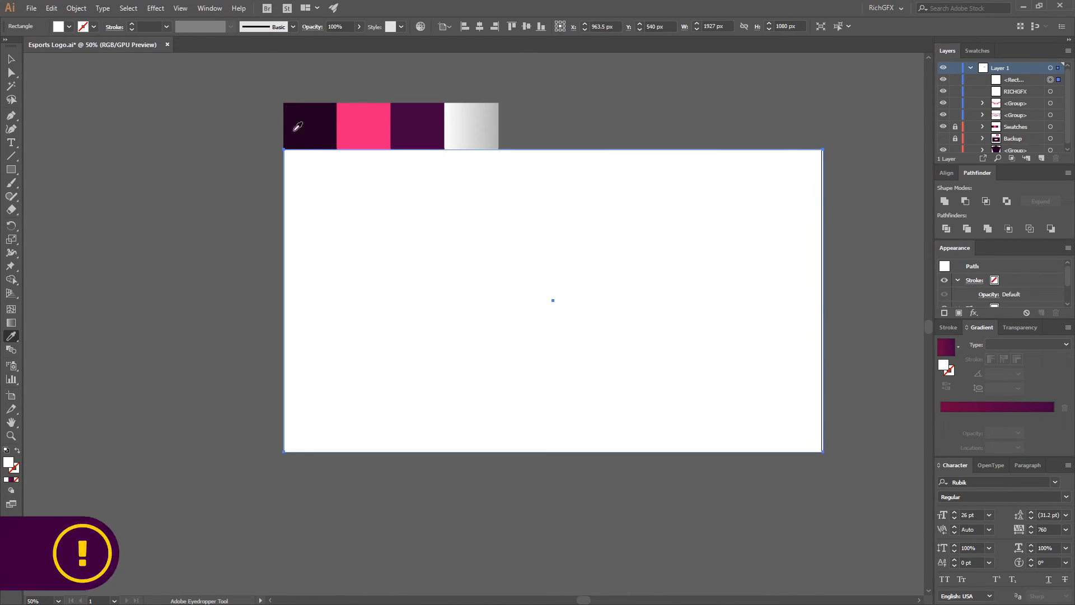
left_click(294, 126)
Send the dark purple rectangle behind all the logo artwork as a background.
key("v")
right_click(694, 194)
mouse_move(801, 368)
left_click(884, 405)
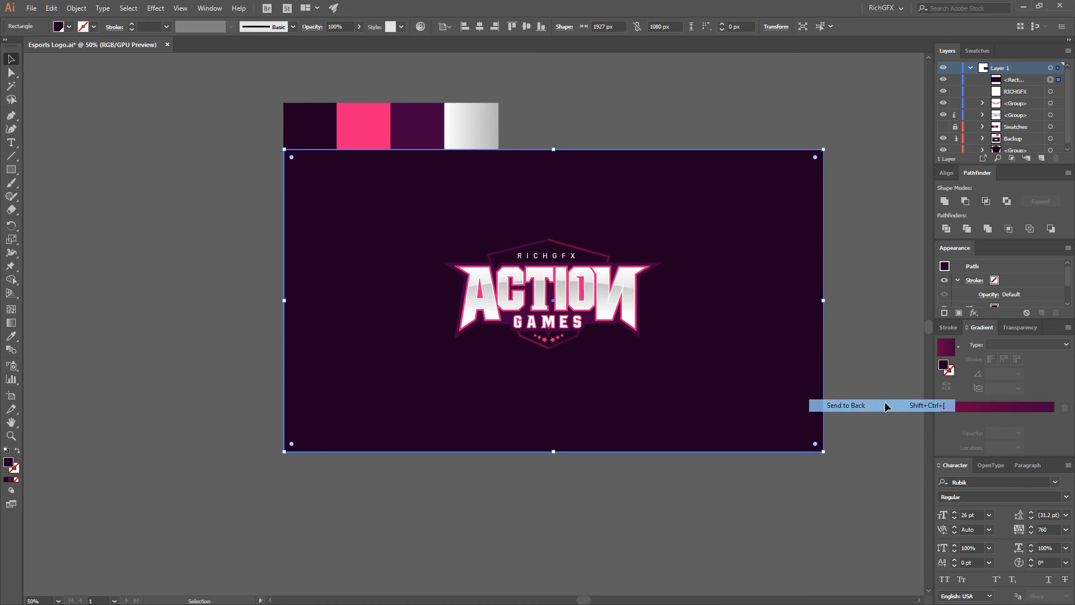
left_click(844, 268)
scroll(551, 266, "up", 2)
left_click_drag(755, 276, 714, 252)
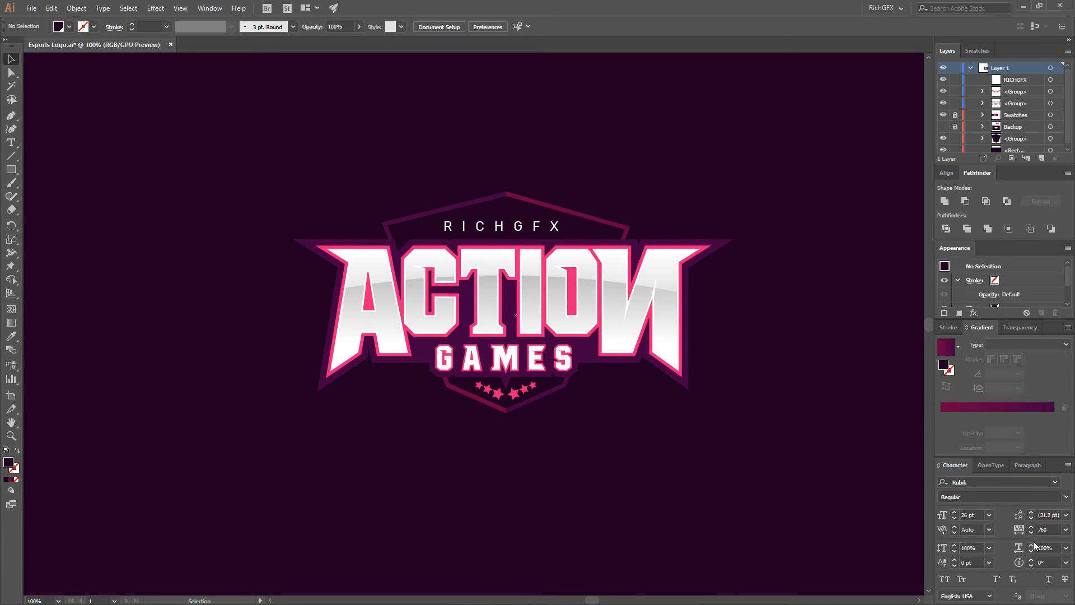